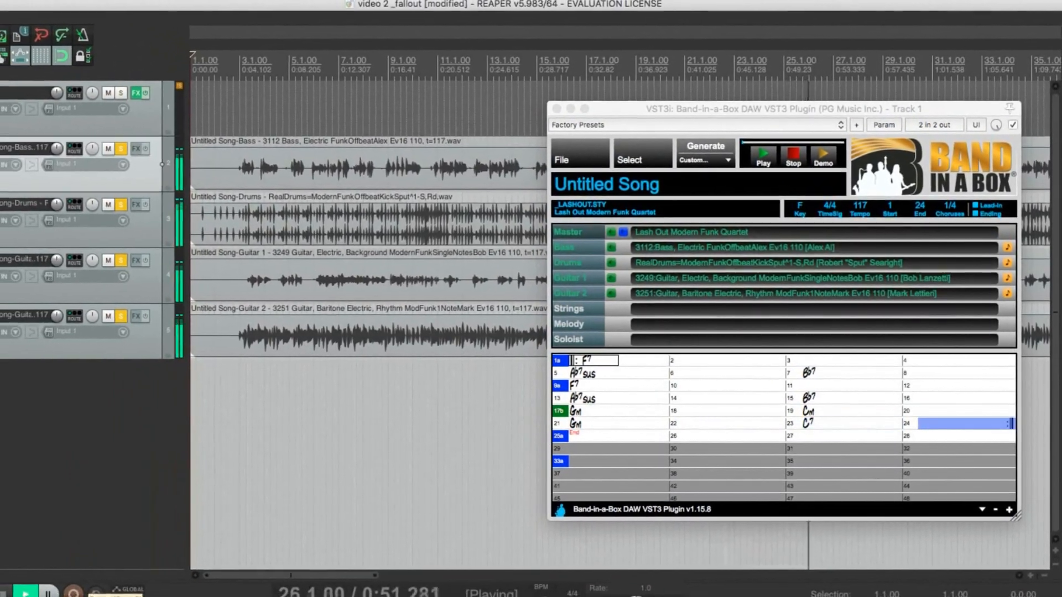
- Open the Band-in-a-Box plugin preferences and look through the general and rendering options
click(570, 164)
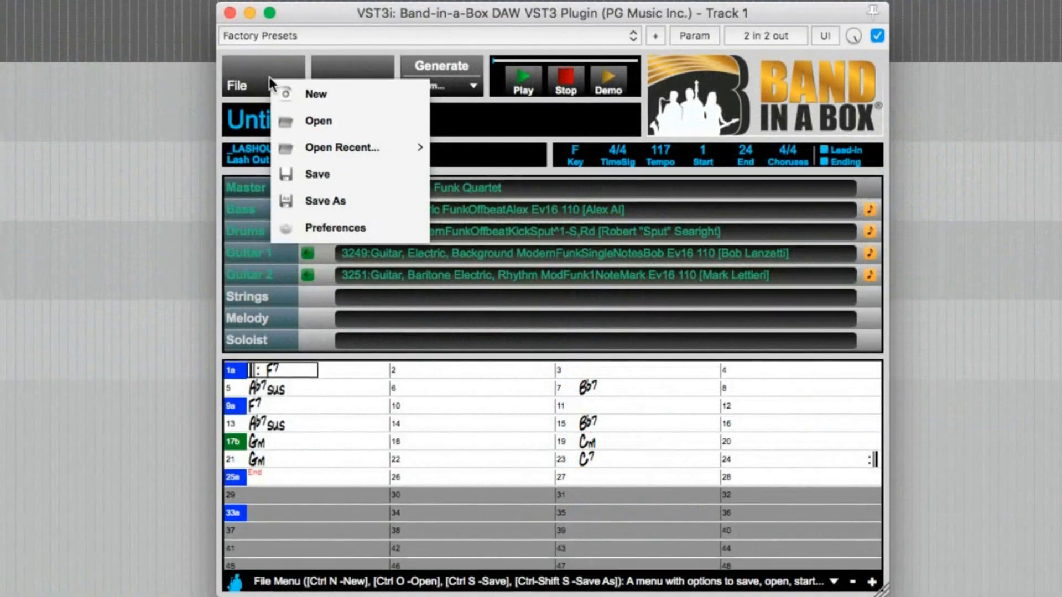
click(340, 227)
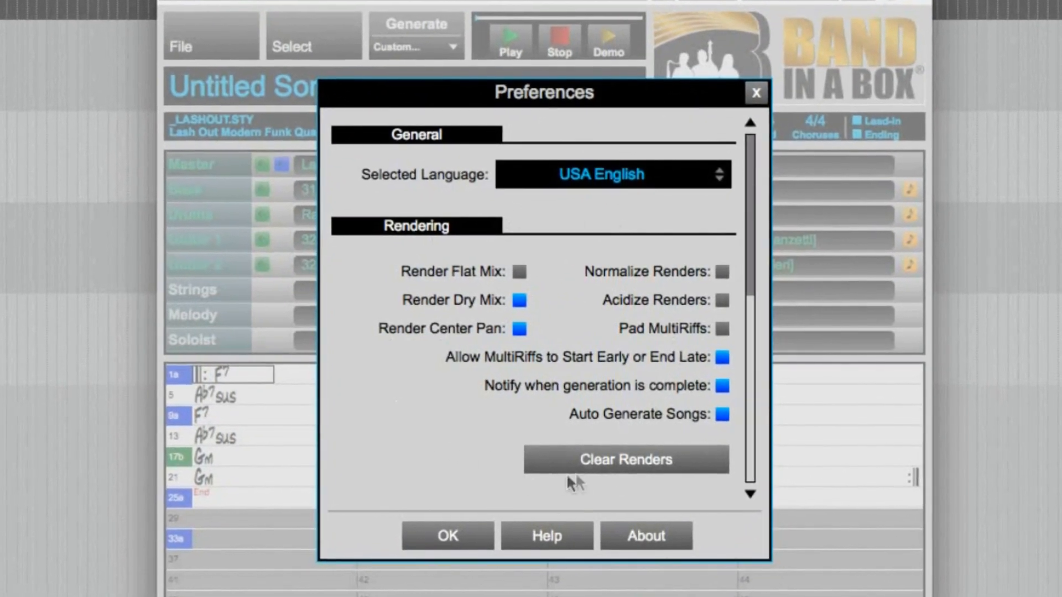
drag(755, 188, 754, 365)
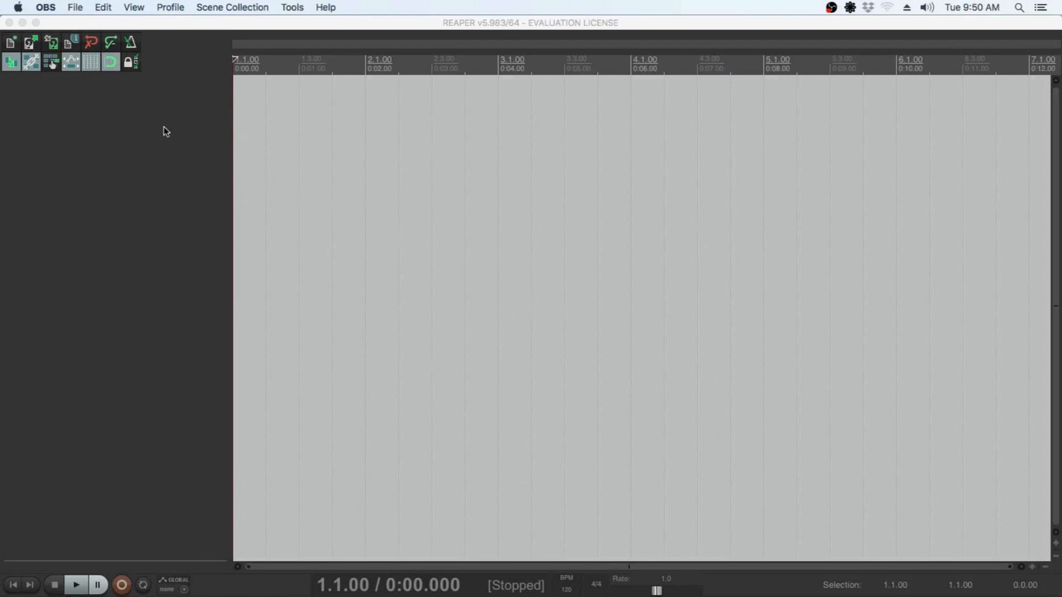
- Insert a new track and load the VST3i Band-in-a-Box DAW VST3 Plugin on it
right_click(147, 149)
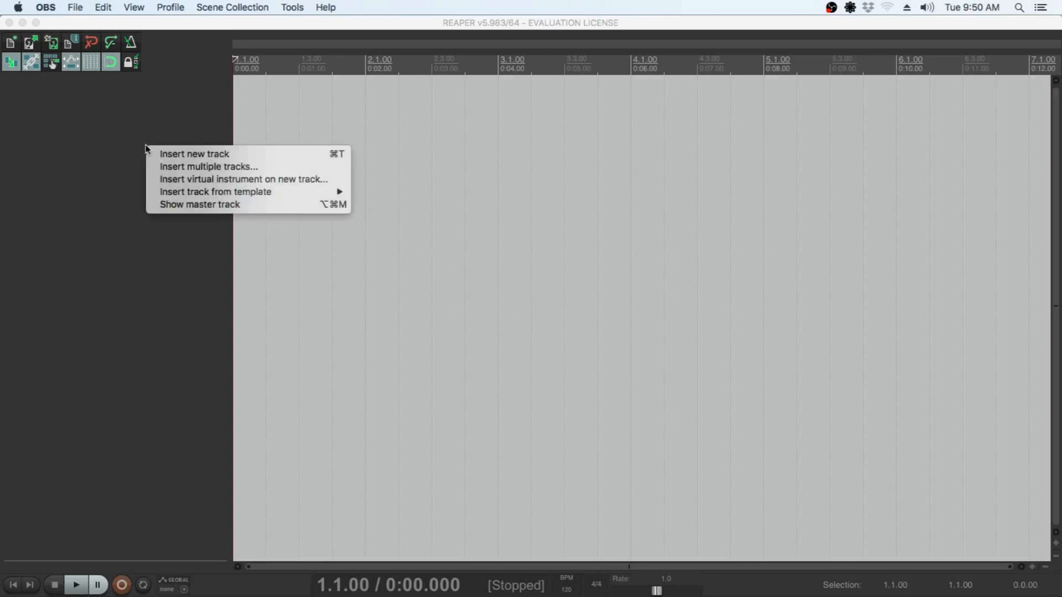
click(243, 156)
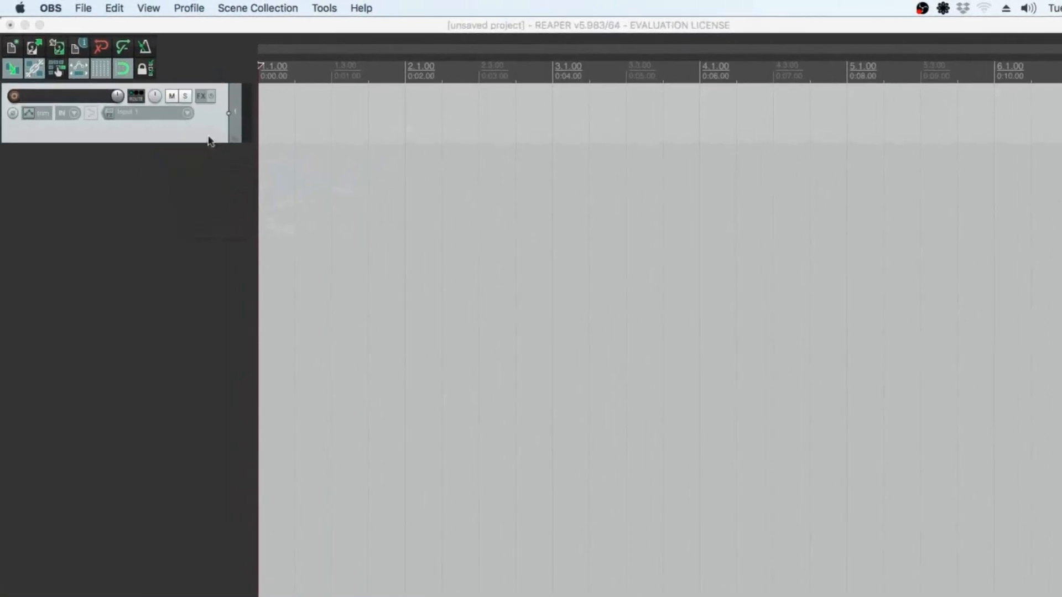
click(195, 93)
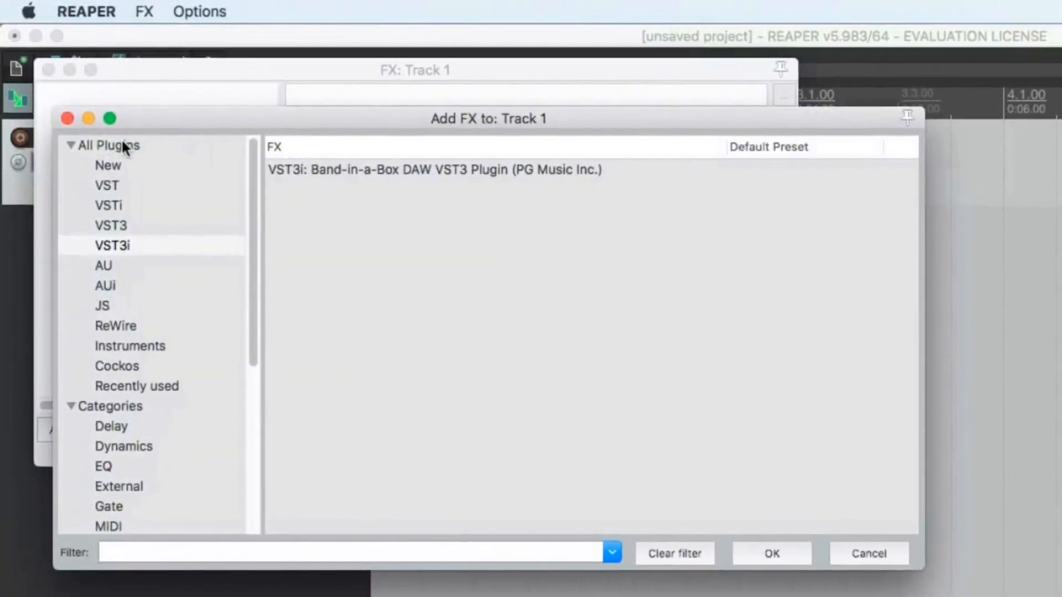
click(118, 243)
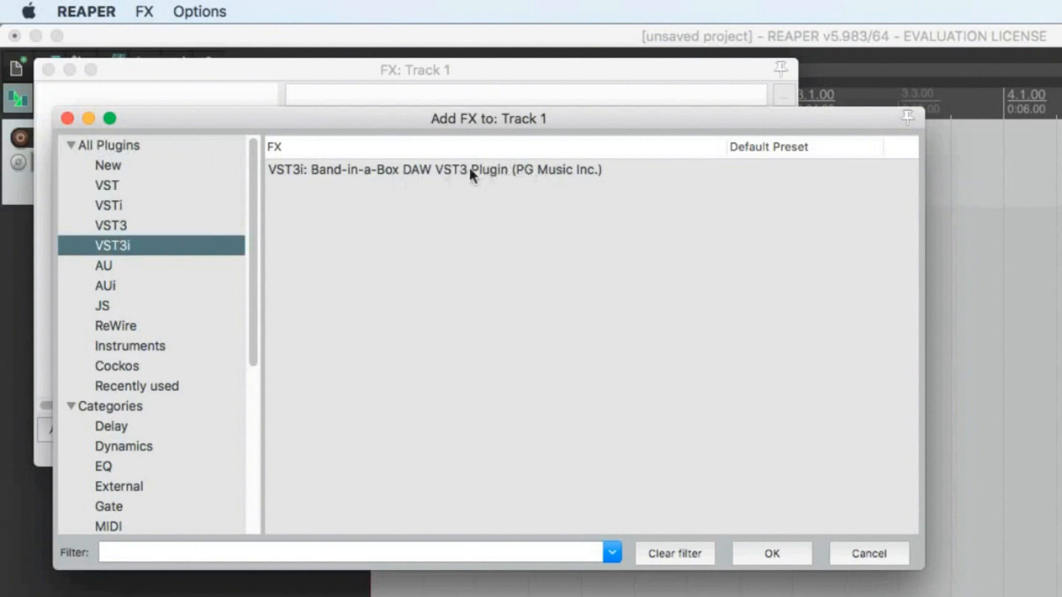
click(114, 287)
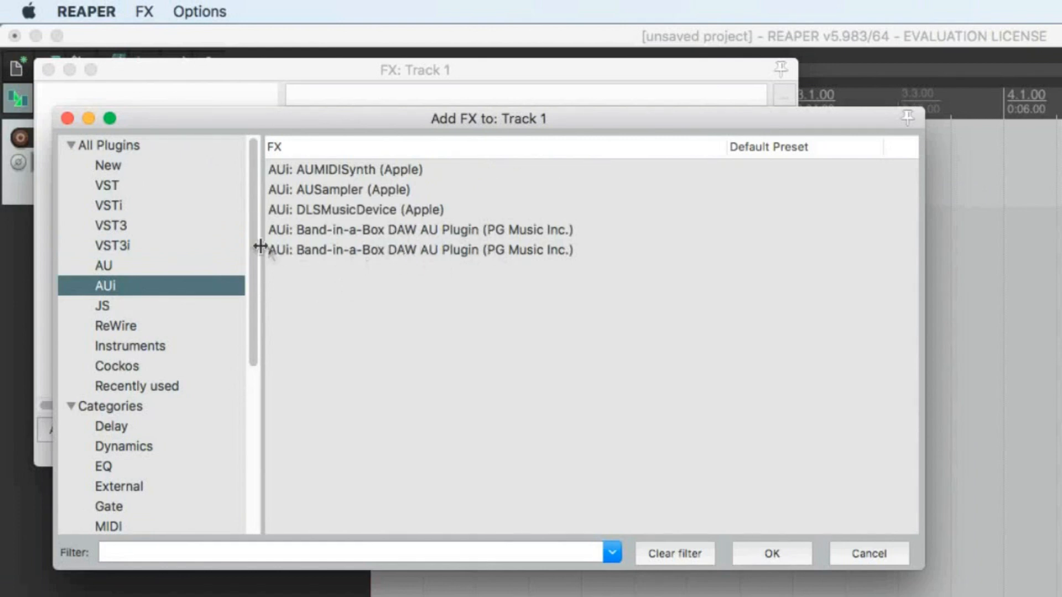
click(149, 247)
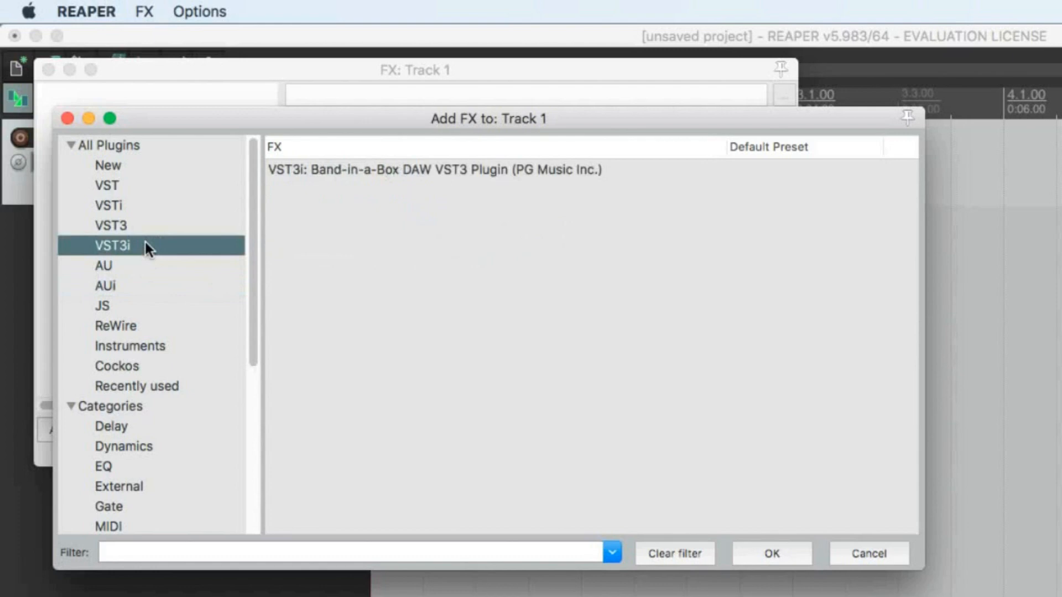
click(372, 173)
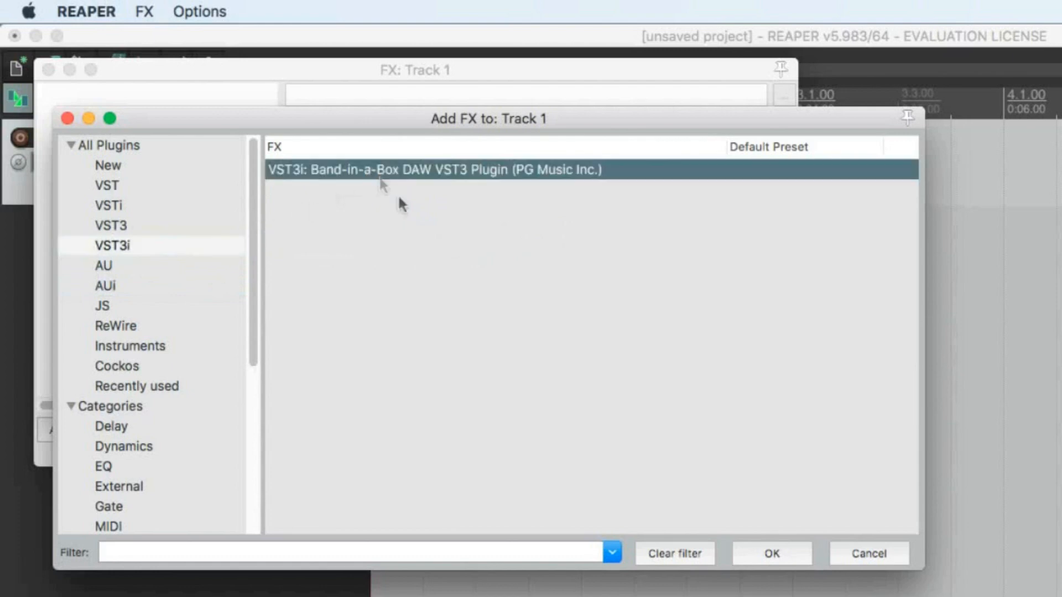
click(775, 546)
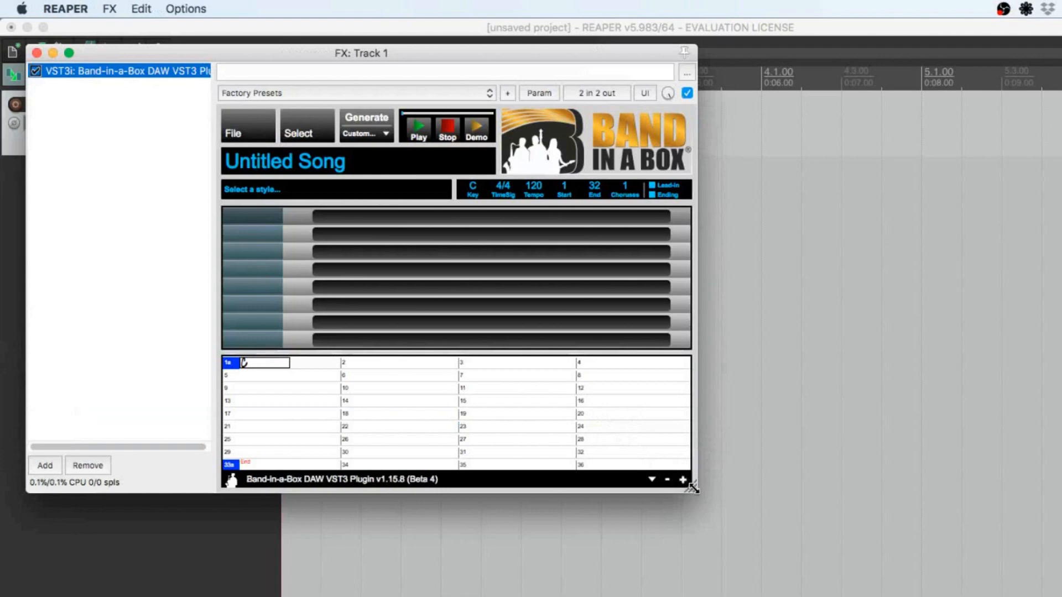
drag(693, 488, 878, 591)
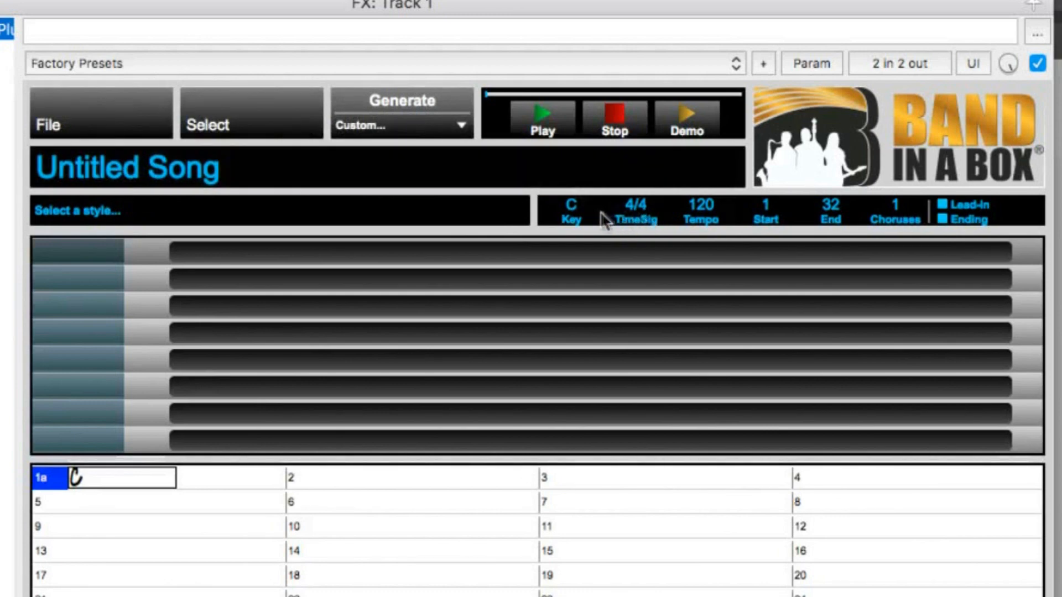
- Set the song's key signature to F major and make the bar 1 chord F7
click(573, 208)
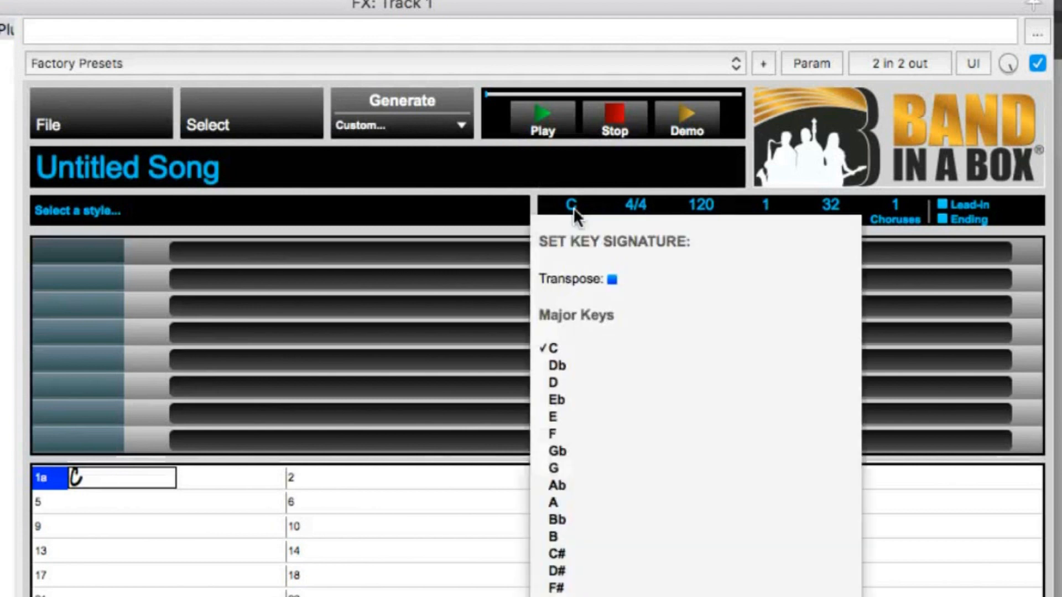
click(573, 433)
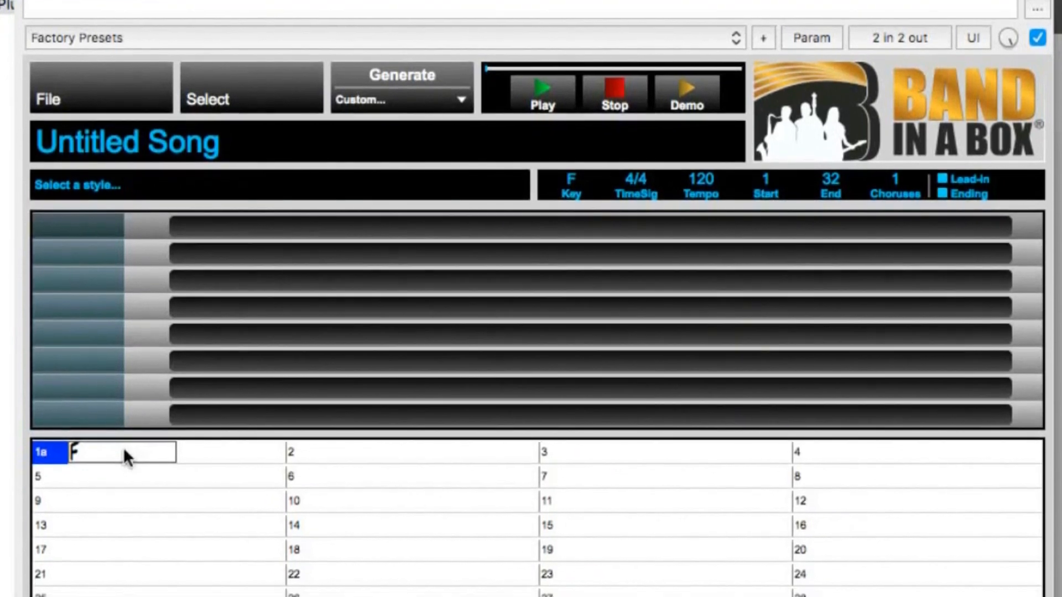
text(7)
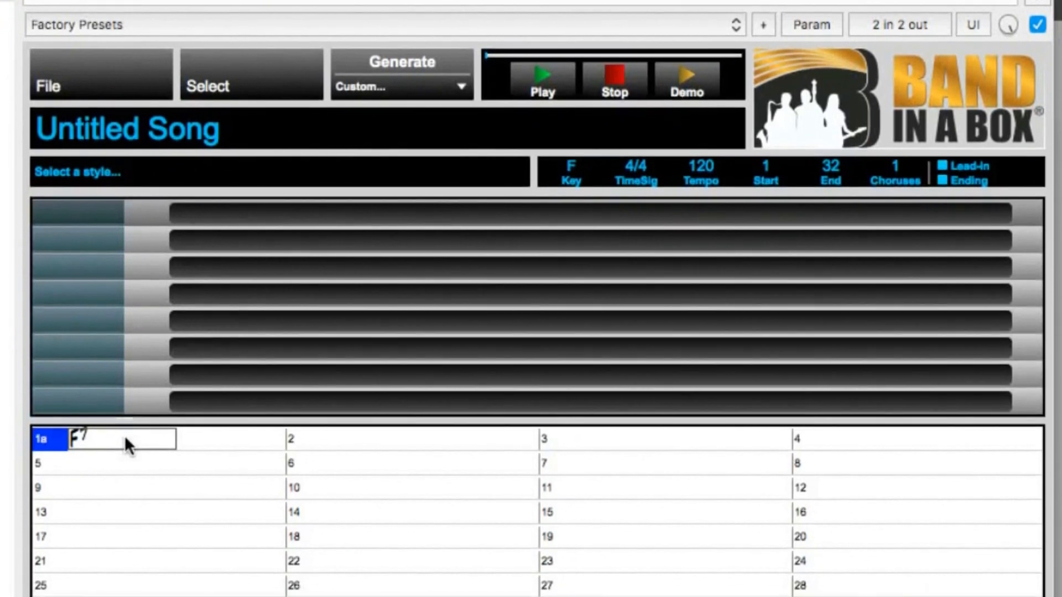
- Enter an Ab7sus chord at bar 5 and a Bb7 chord at bar 7
click(109, 466)
text(Ab7sus)
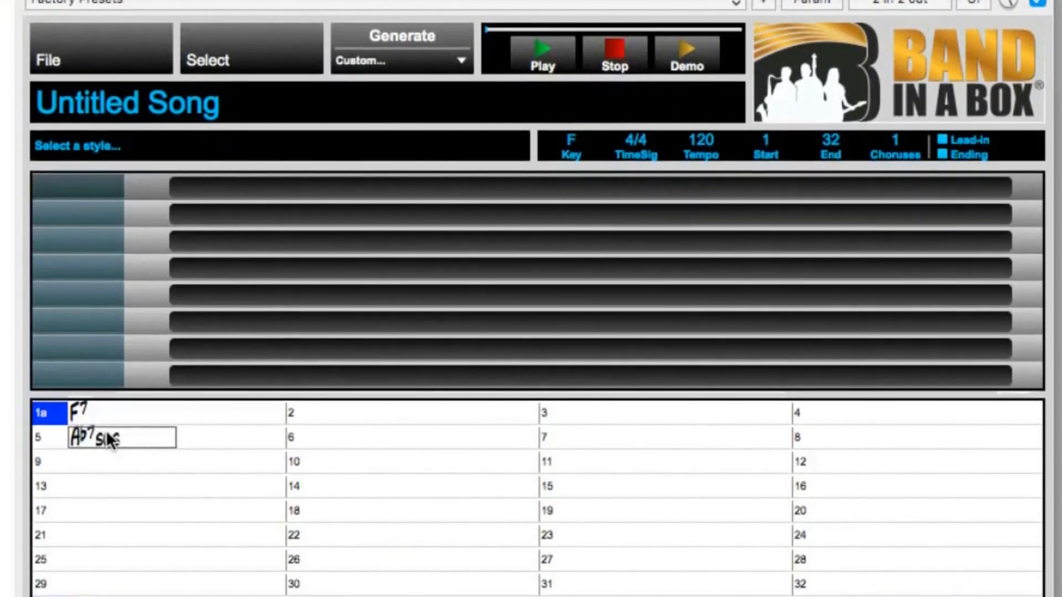
click(593, 448)
text(Bb7)
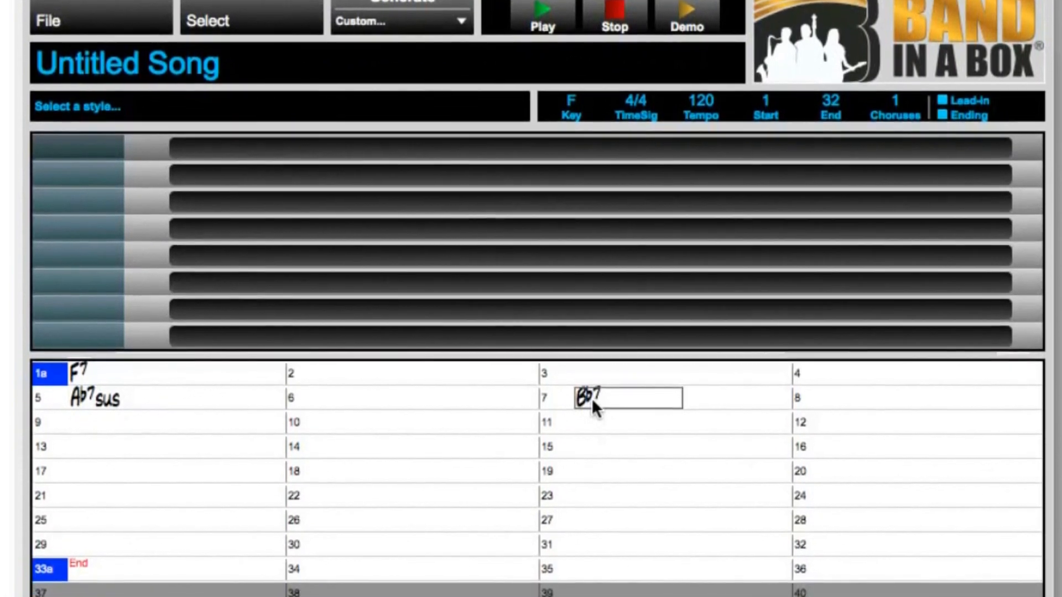
- Copy the first eight bars of chords to bars 9 through 16
click(108, 425)
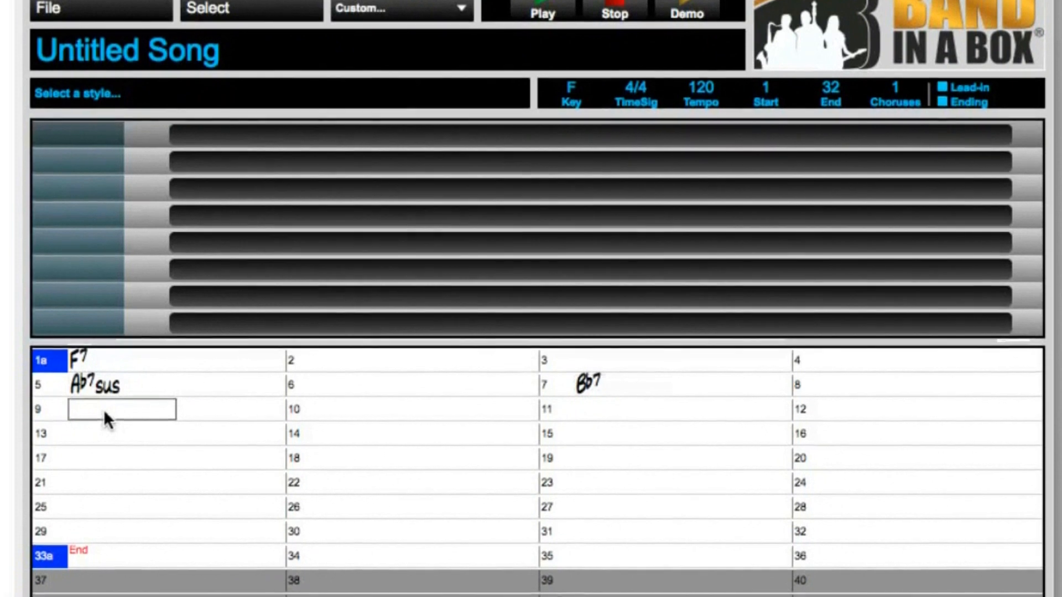
text(K8)
key(Return)
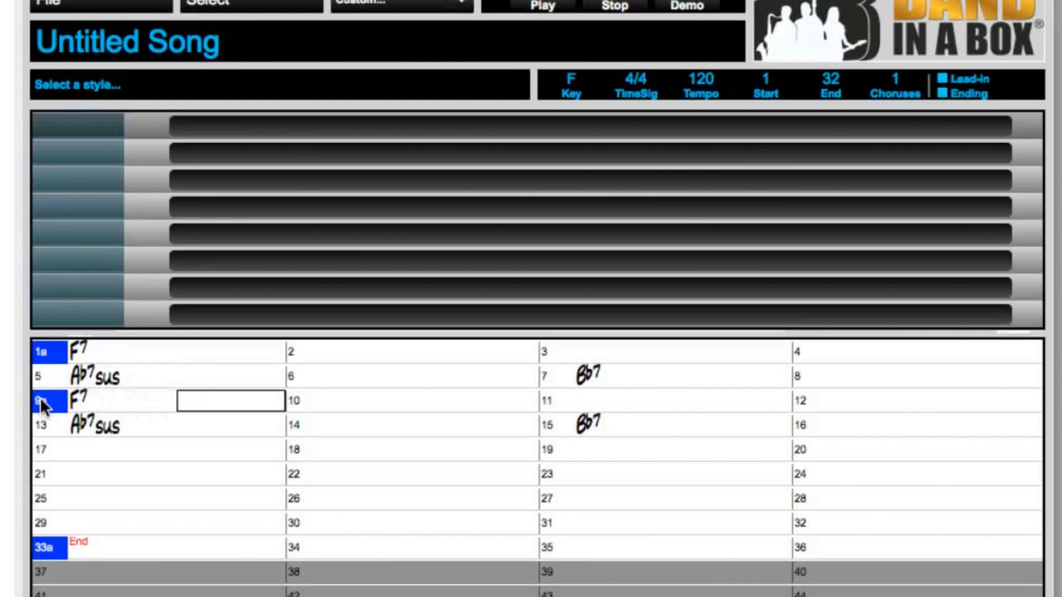
- Put a B part marker at bar 17 and enter Gm, Cm, Gm and C7 at bars 17, 19, 21 and 23
click(40, 449)
click(131, 450)
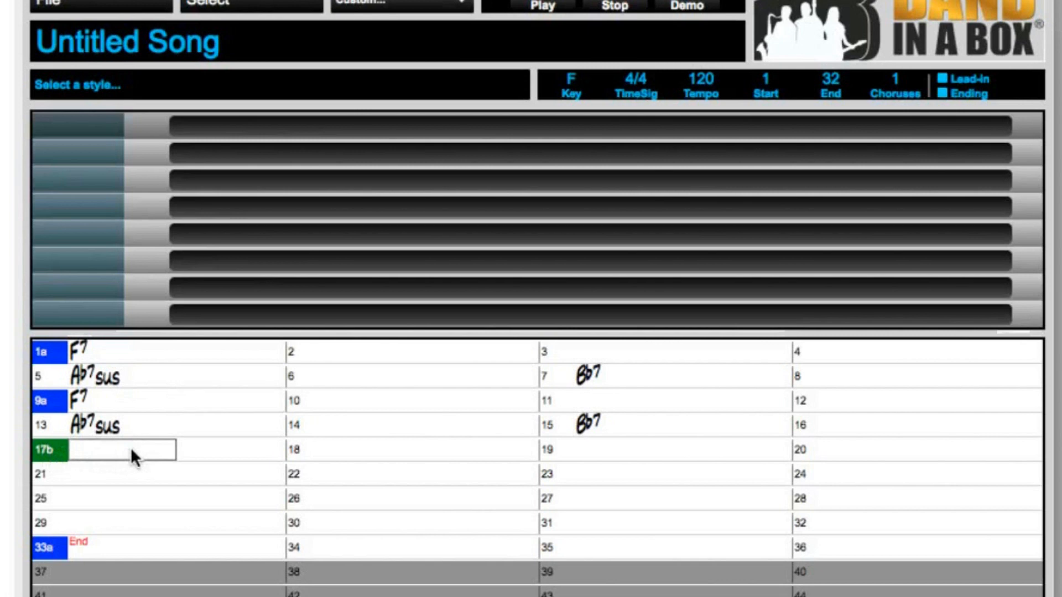
text(Gm)
click(605, 445)
text(Cm)
click(118, 470)
text(Gm)
click(610, 479)
text(C7)
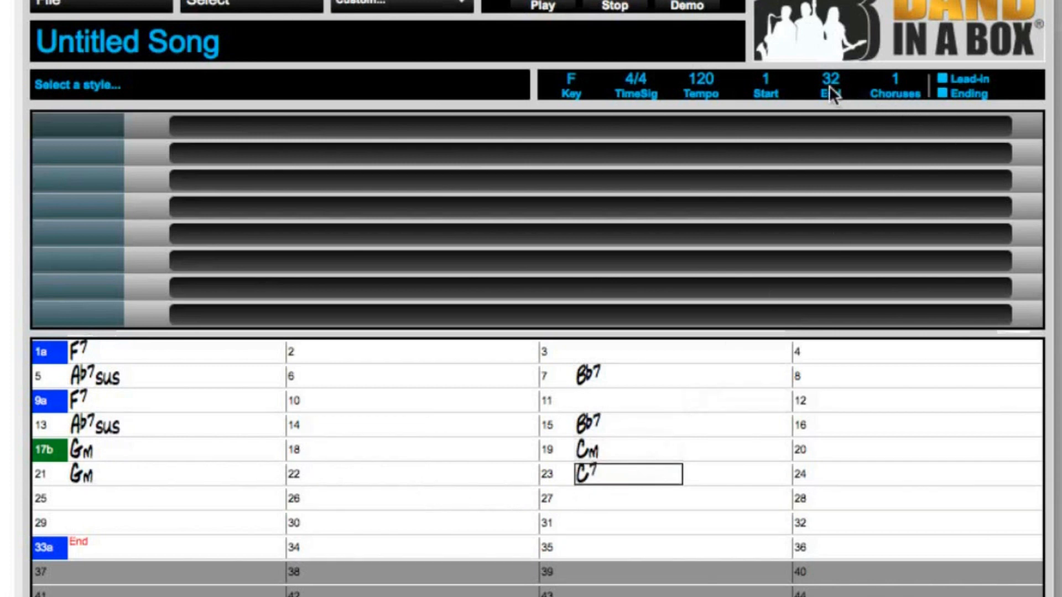
- Set the song's end to bar 24 and enter an F chord at bar 25 as the ending
text(21)
key(Return)
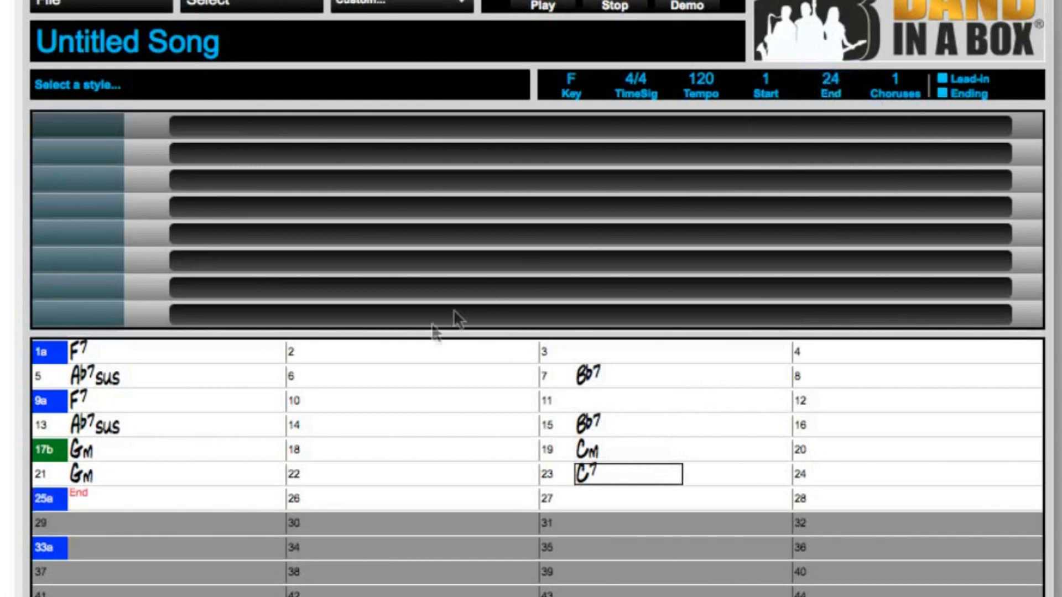
click(127, 493)
text(F)
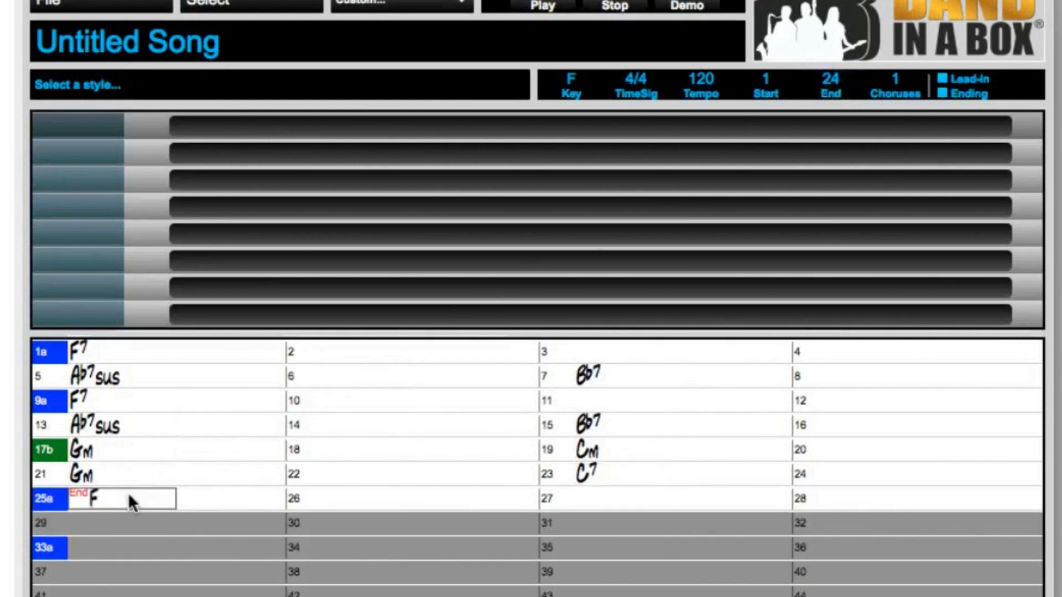
- Set the number of choruses to 4
click(897, 80)
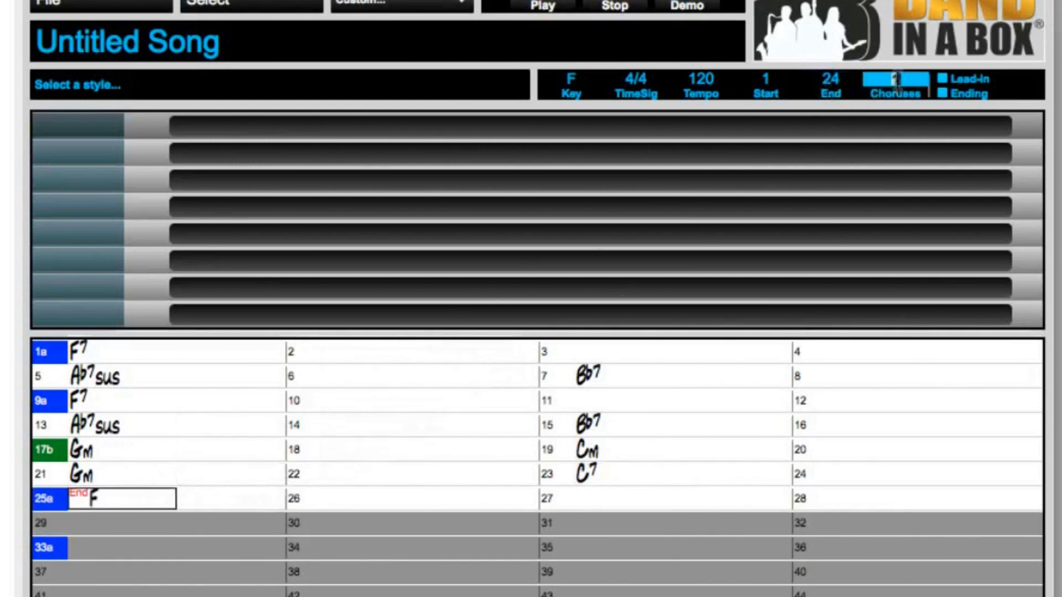
text(4)
key(Return)
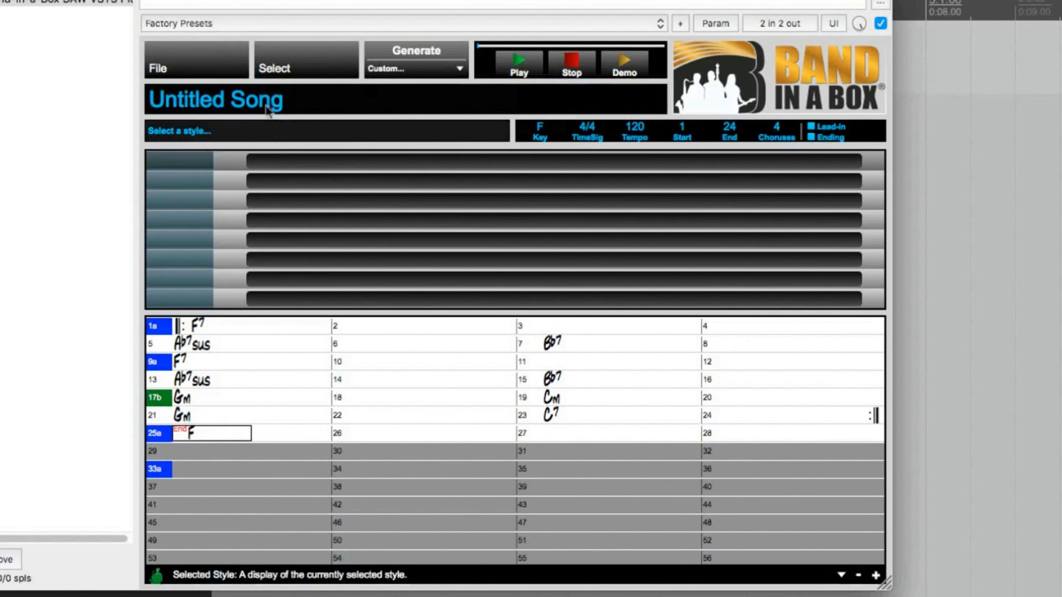
- Open the StylePicker and filter the style list by the EVERYTHING JAZZ category
click(287, 69)
click(303, 72)
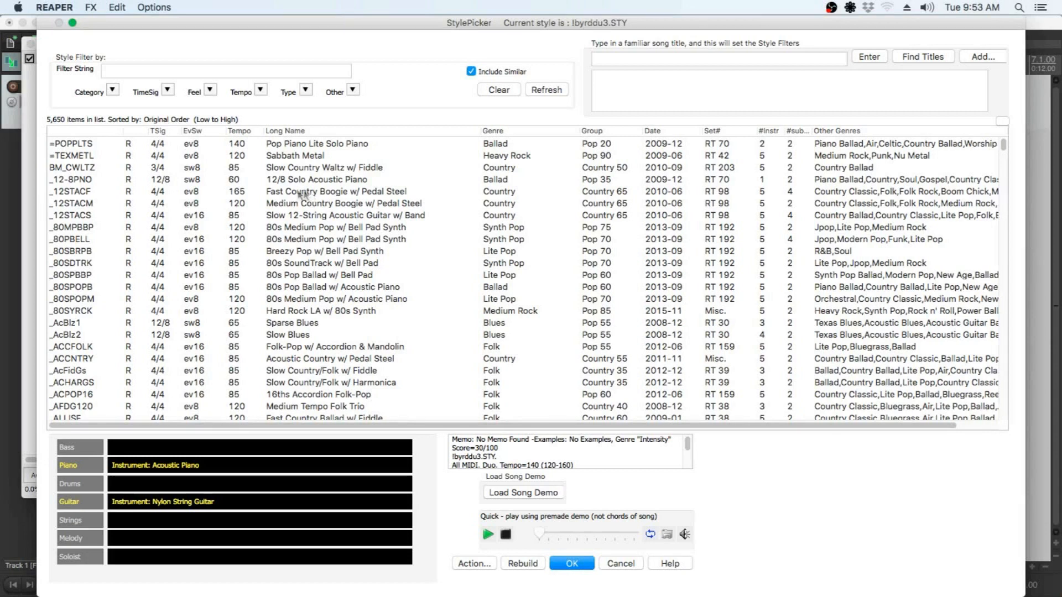
click(112, 89)
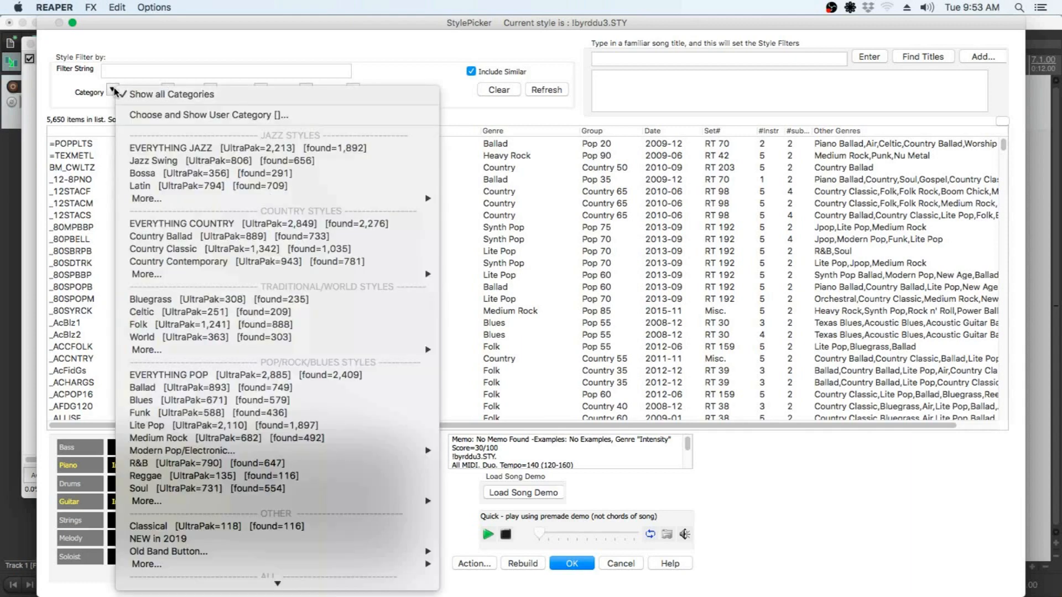
click(156, 148)
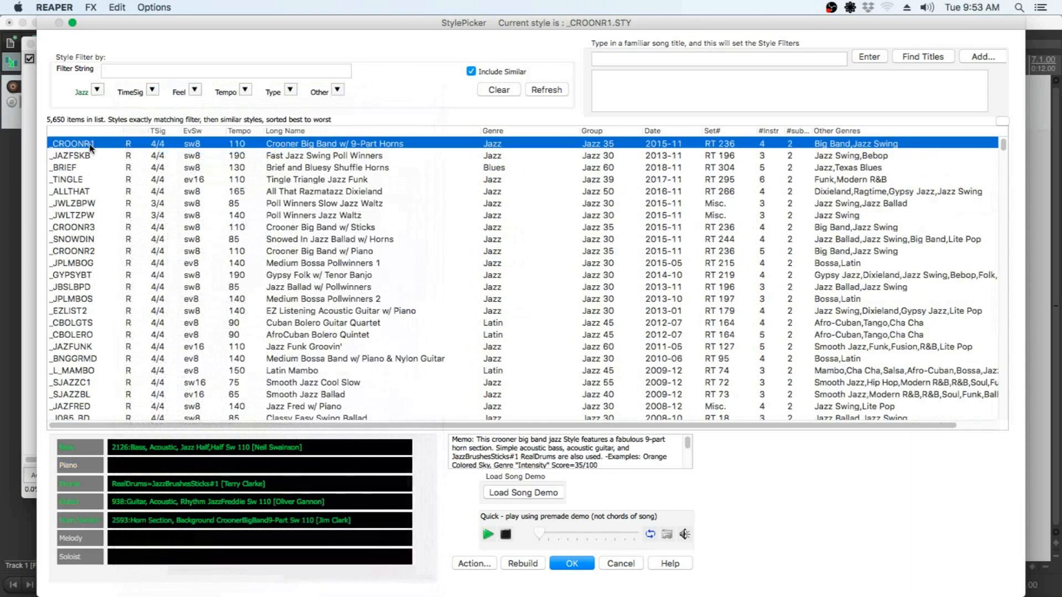
- Audition the _CROONR1, _JPLMBOG and _CBOLERO styles from the filtered jazz list
double_click(90, 146)
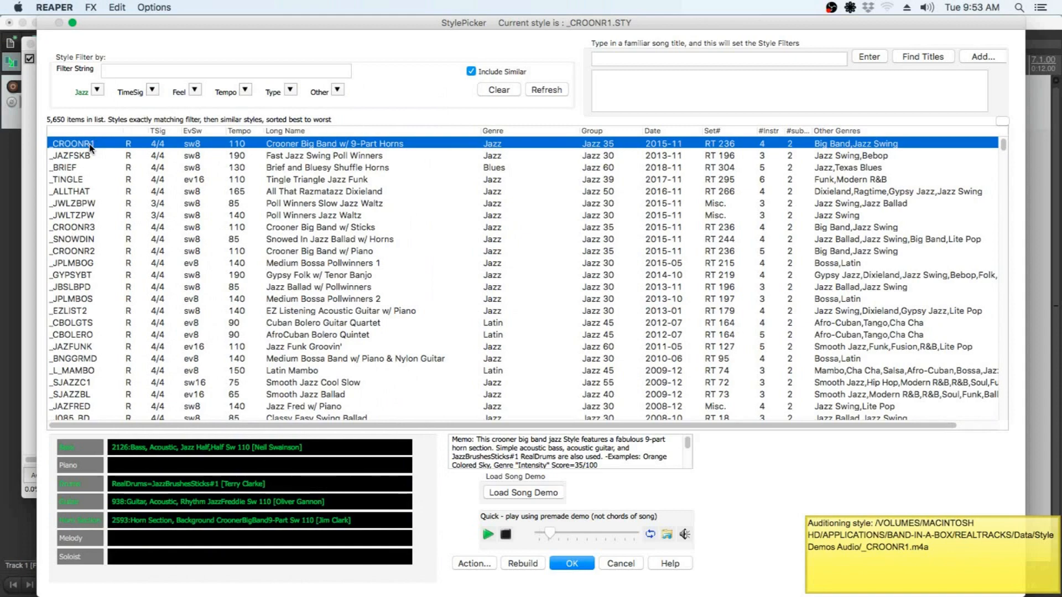
click(84, 264)
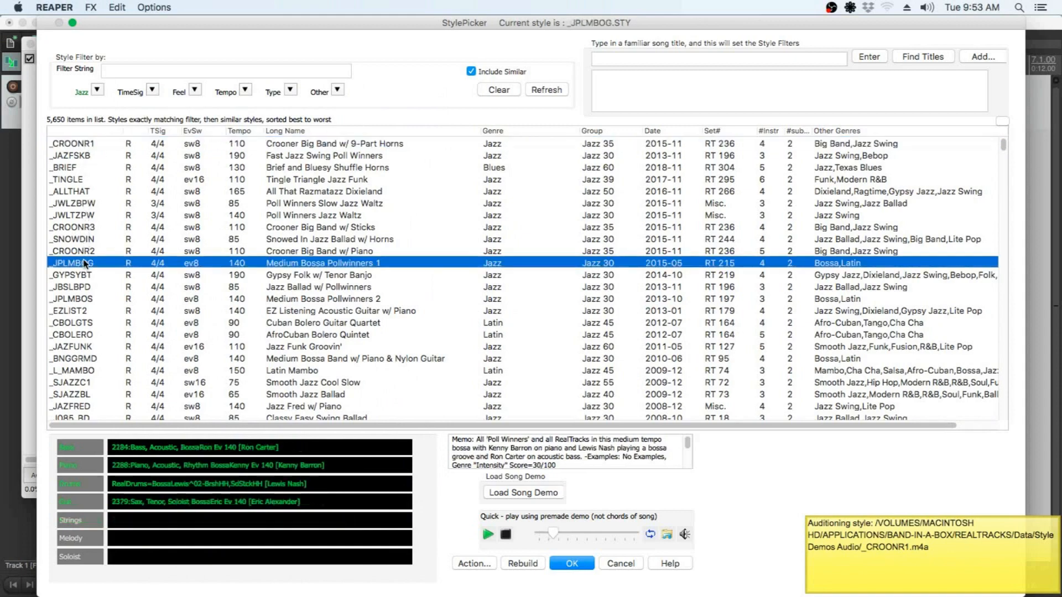
scroll(107, 264, down, 1)
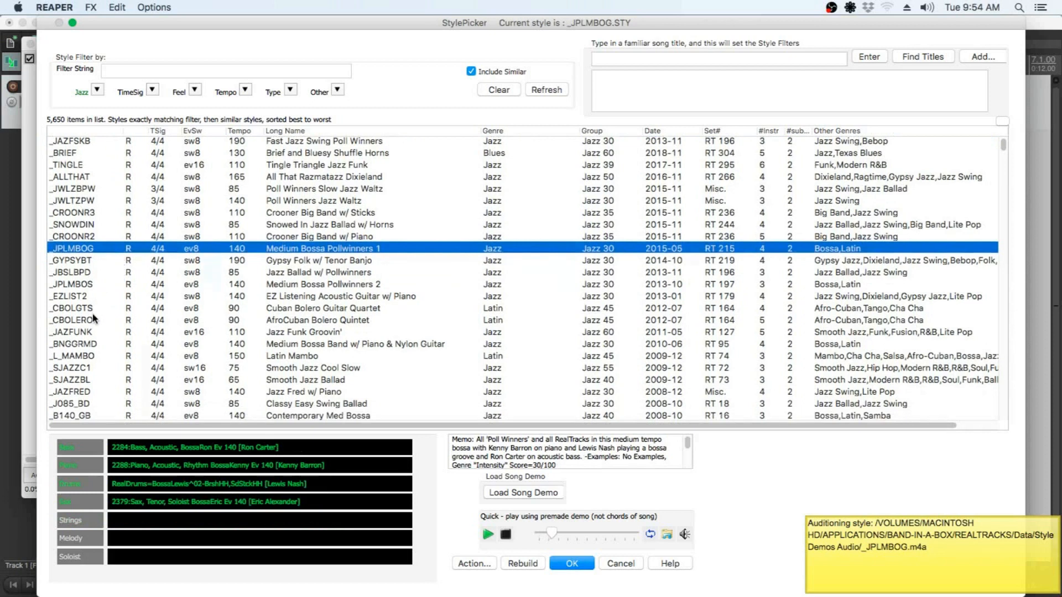
click(93, 319)
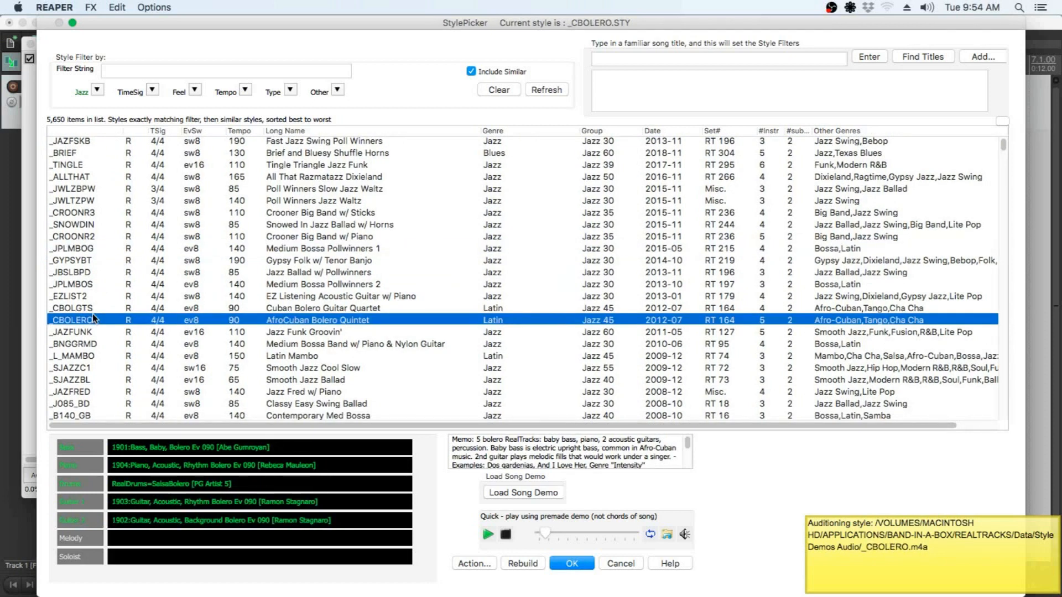
- Filter the styles by the Medium Rock category and audition the _NRTROCK style
click(97, 90)
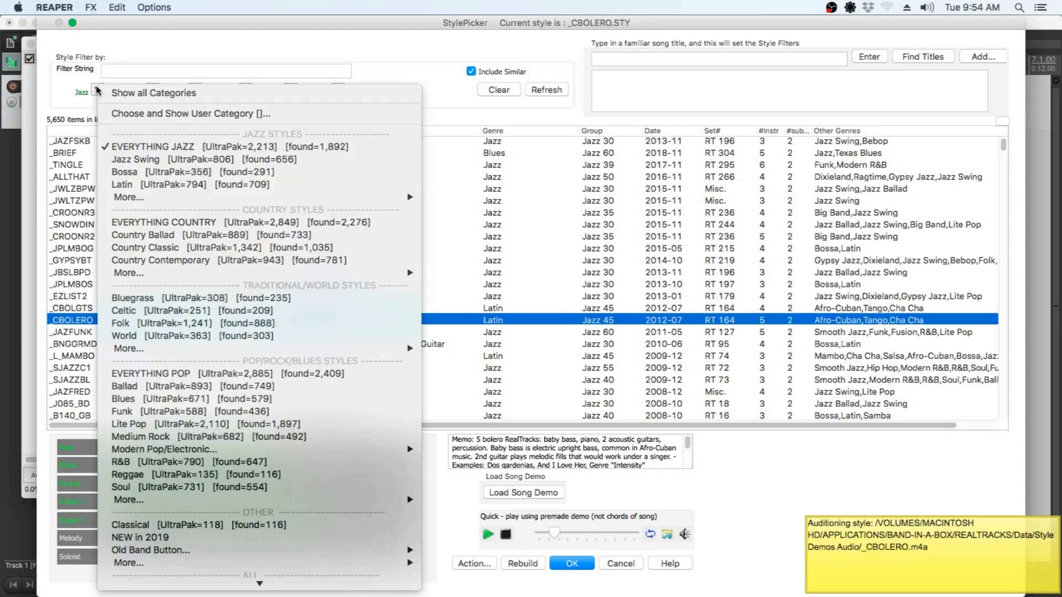
click(224, 437)
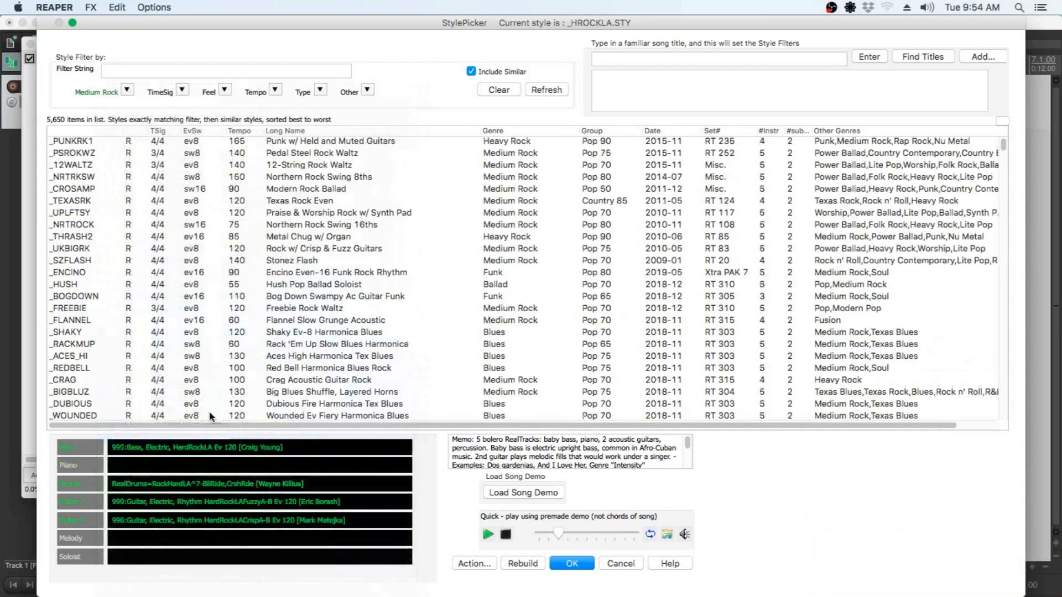
double_click(92, 224)
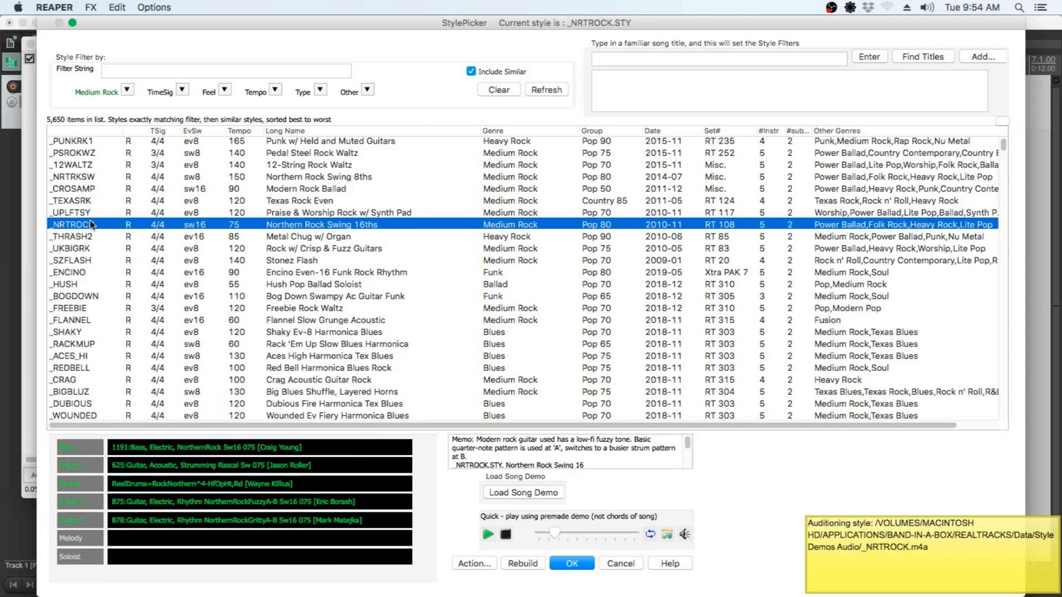
- Audition the _BOGDOWN and _RACKMUP styles from the Medium Rock list
click(80, 296)
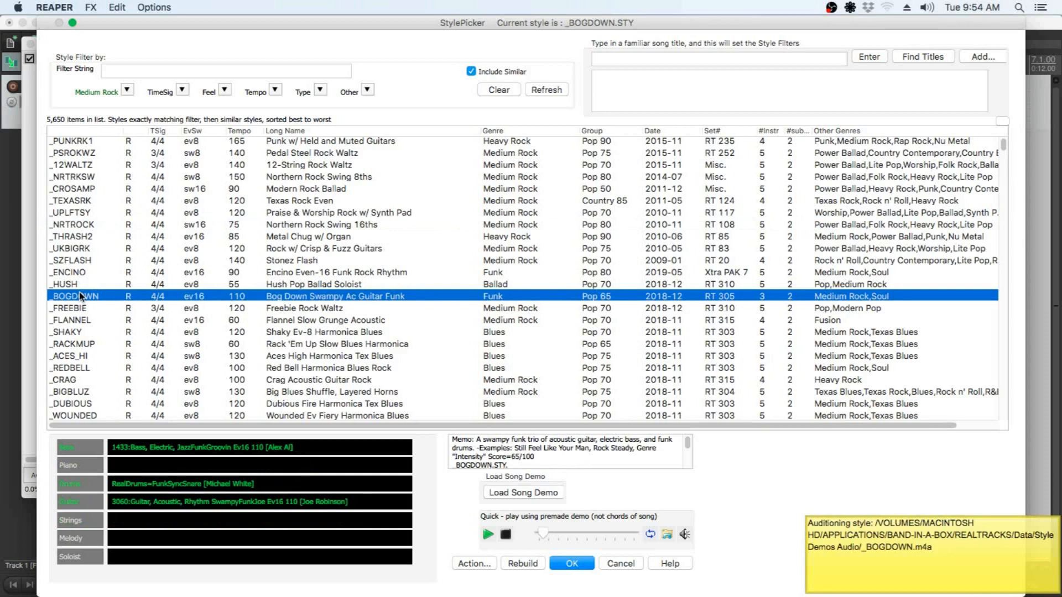
click(76, 344)
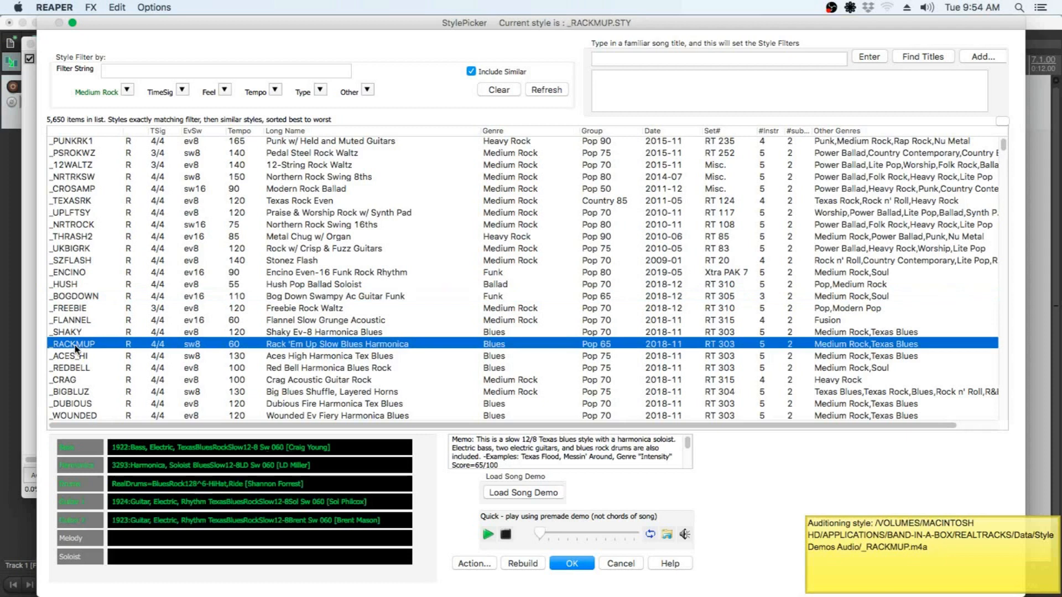
- Filter the styles by the EVERYTHING COUNTRY category and audition _CHICKEN, _LVLNPOP and _CTRYPOP
click(127, 91)
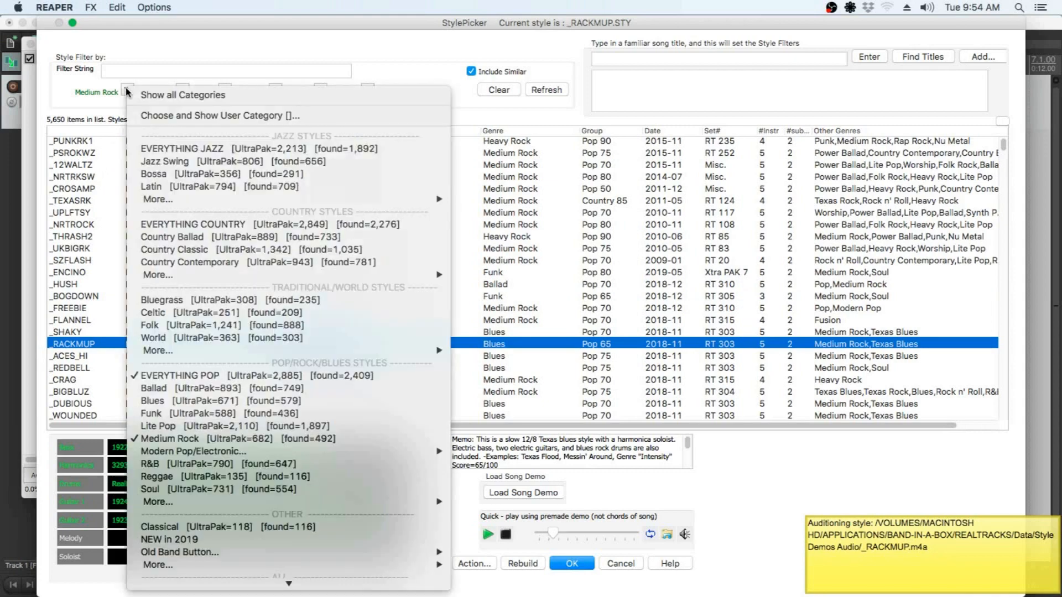
click(183, 225)
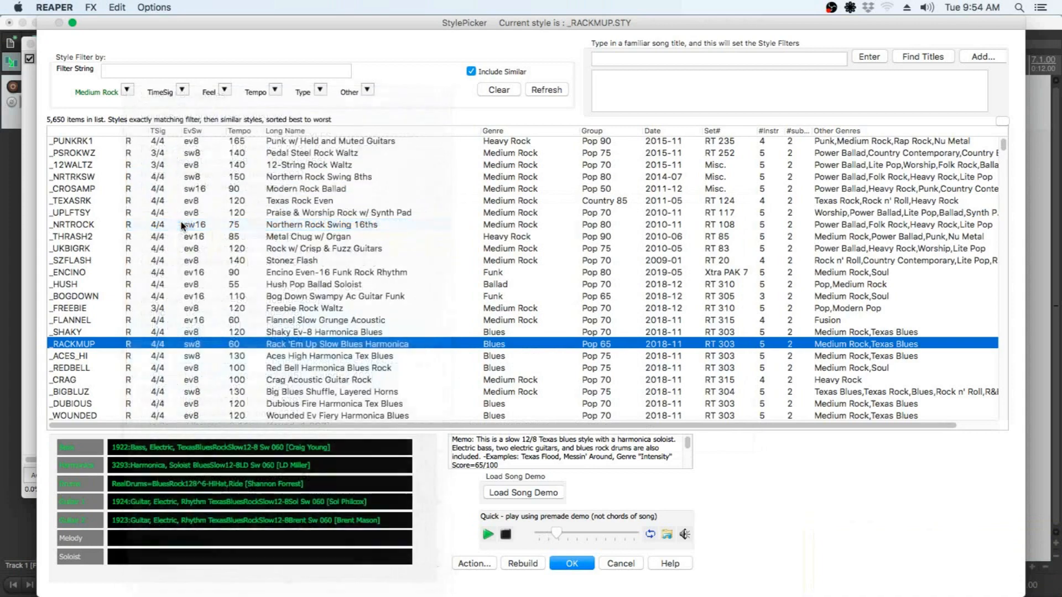
click(85, 201)
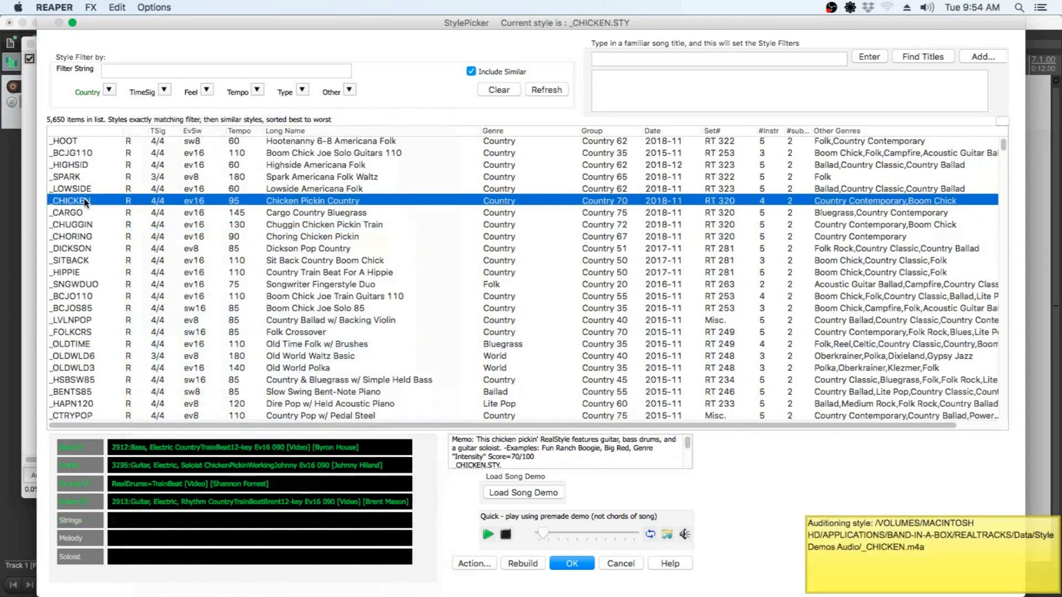
click(84, 320)
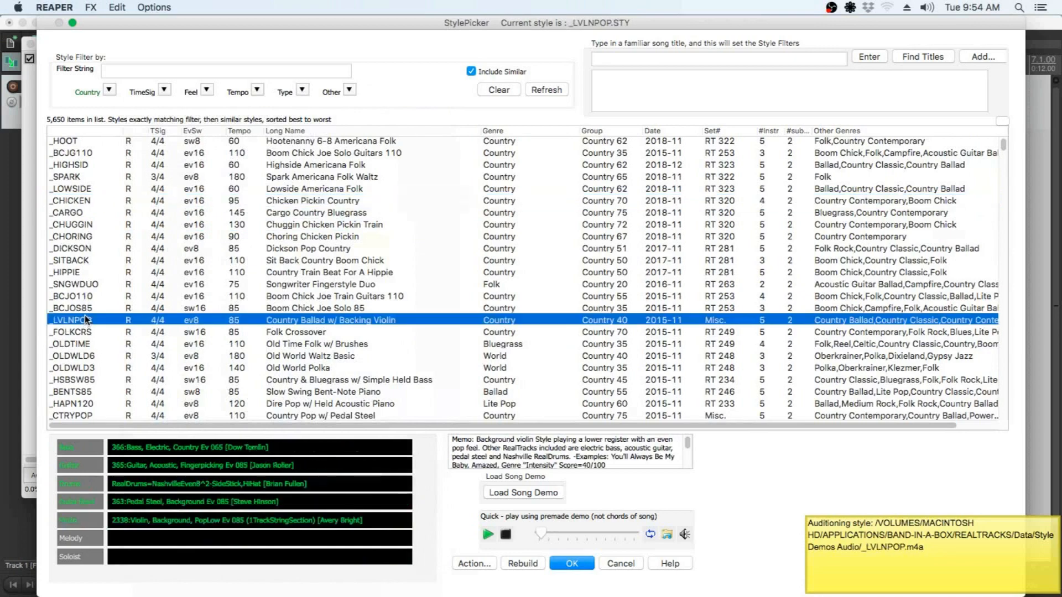
scroll(85, 307, down, 5)
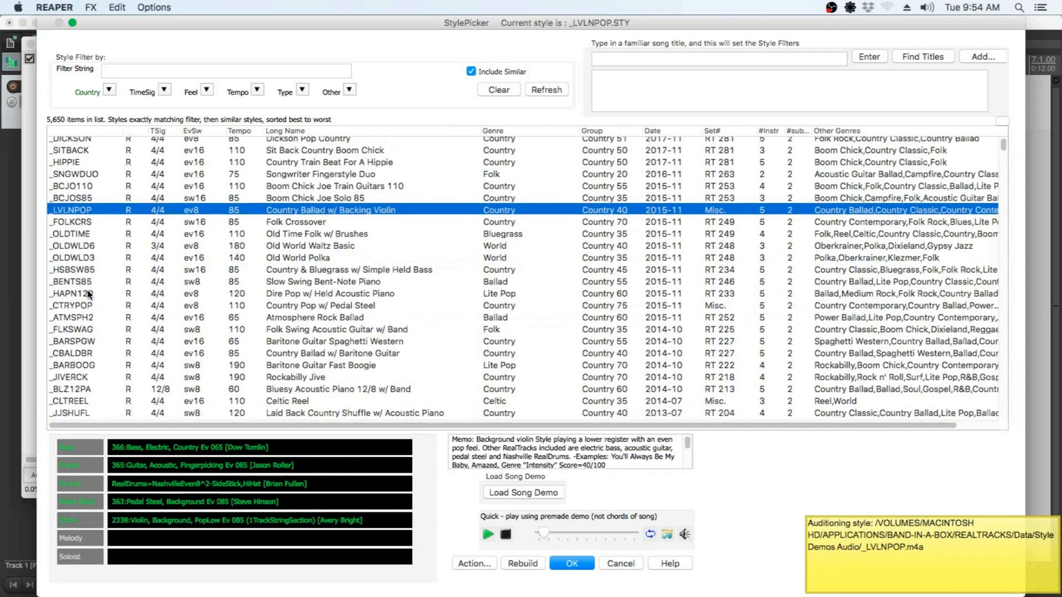
click(75, 306)
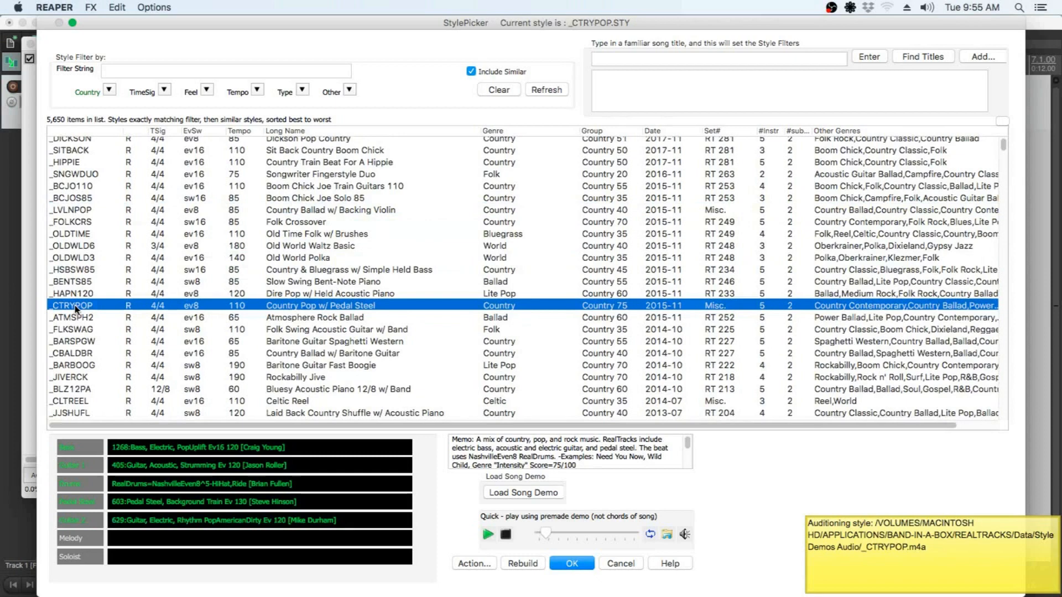
- Filter the styles by the Funk category and audition _SANFRAN and _MODSLAP
click(110, 90)
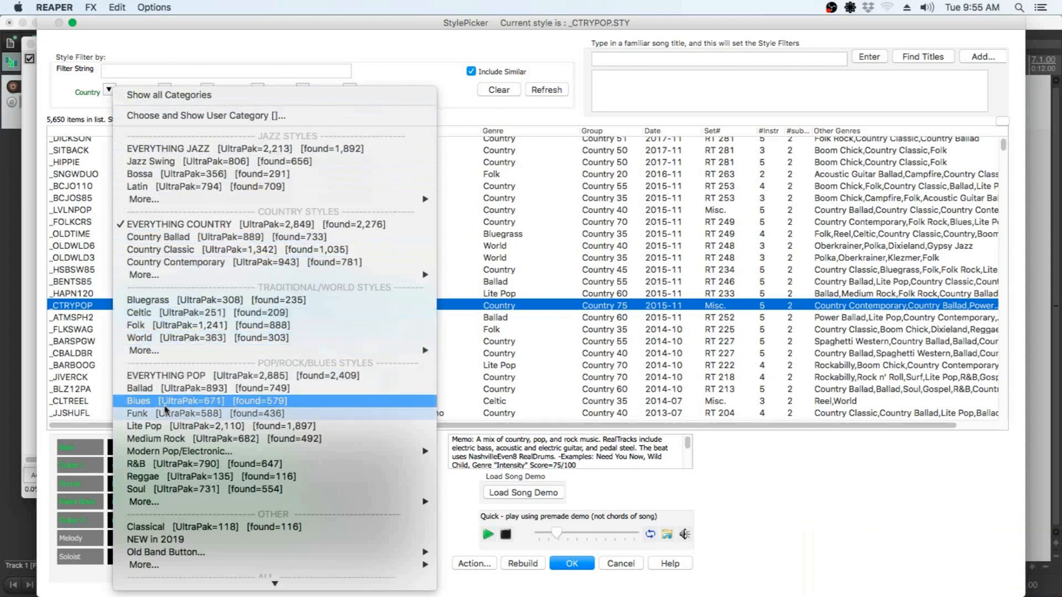
click(167, 414)
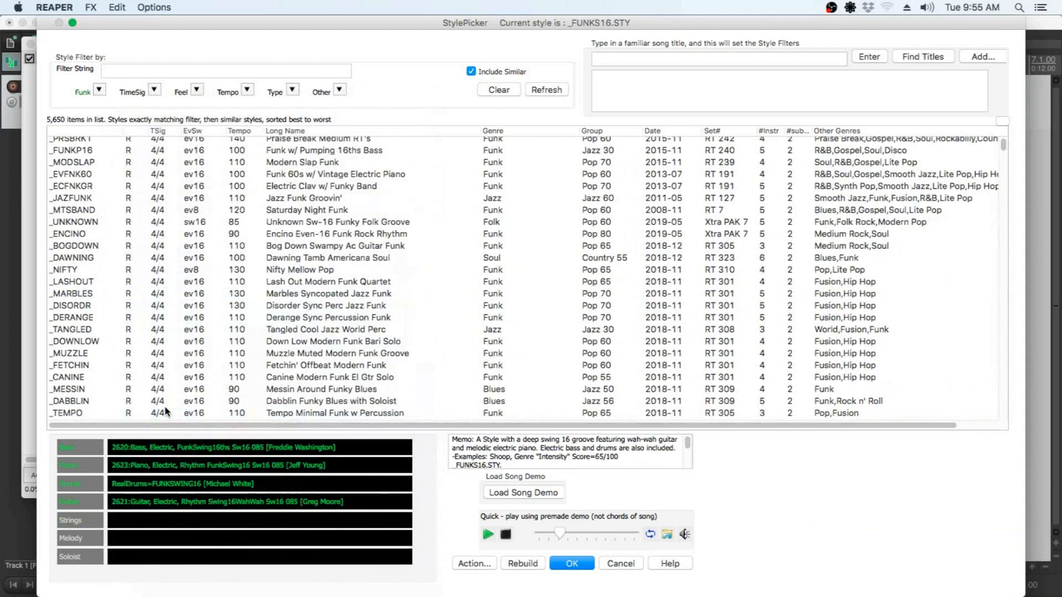
click(91, 179)
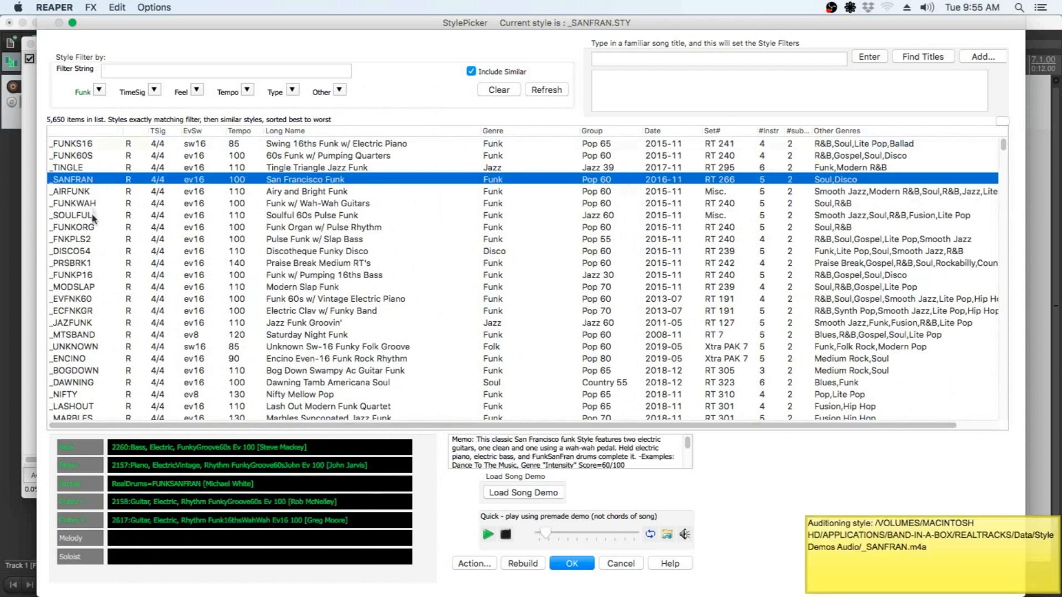
click(92, 289)
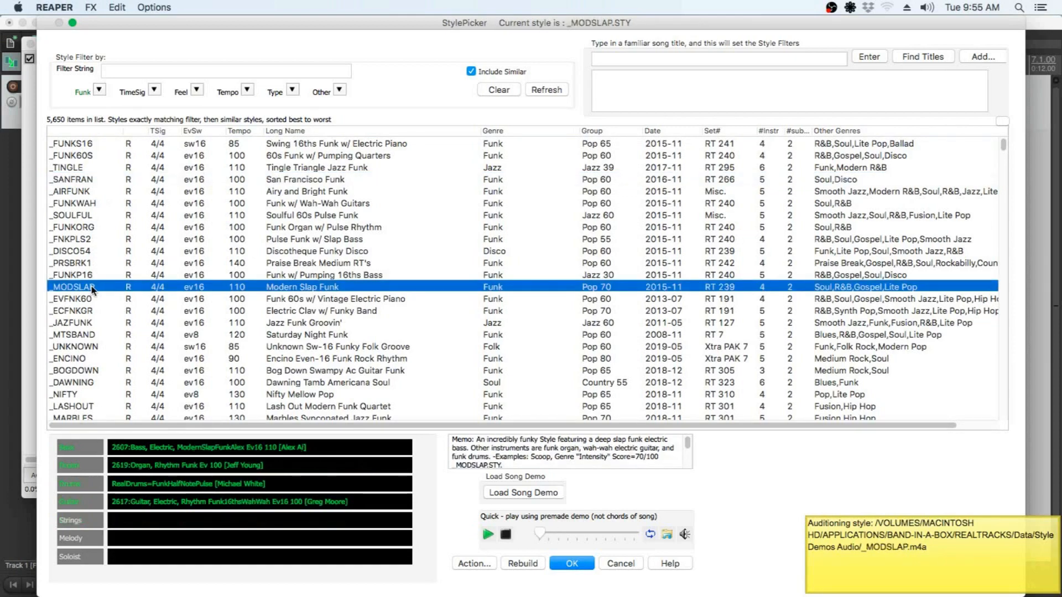
scroll(94, 289, down, 1)
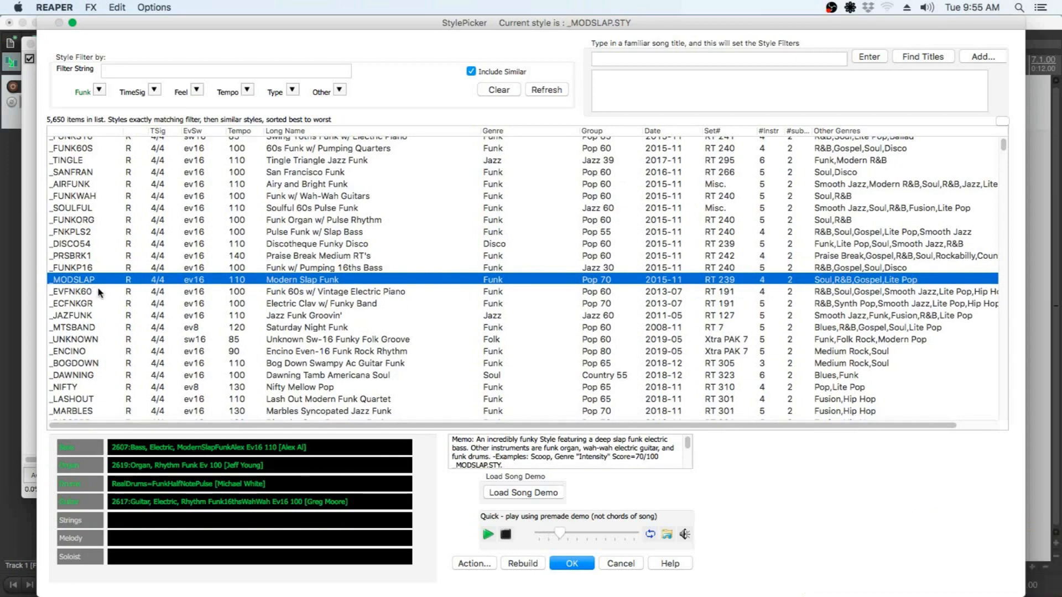
- Choose the _LASHOUT style, Lash Out Modern Funk Quartet, for the song
scroll(100, 292, down, 1)
click(86, 394)
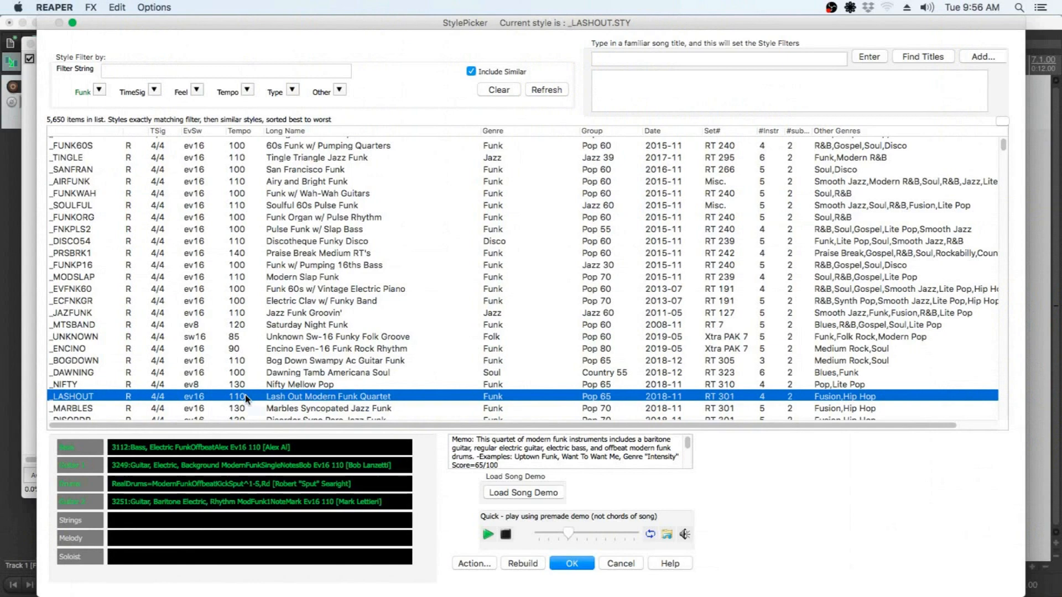
click(570, 563)
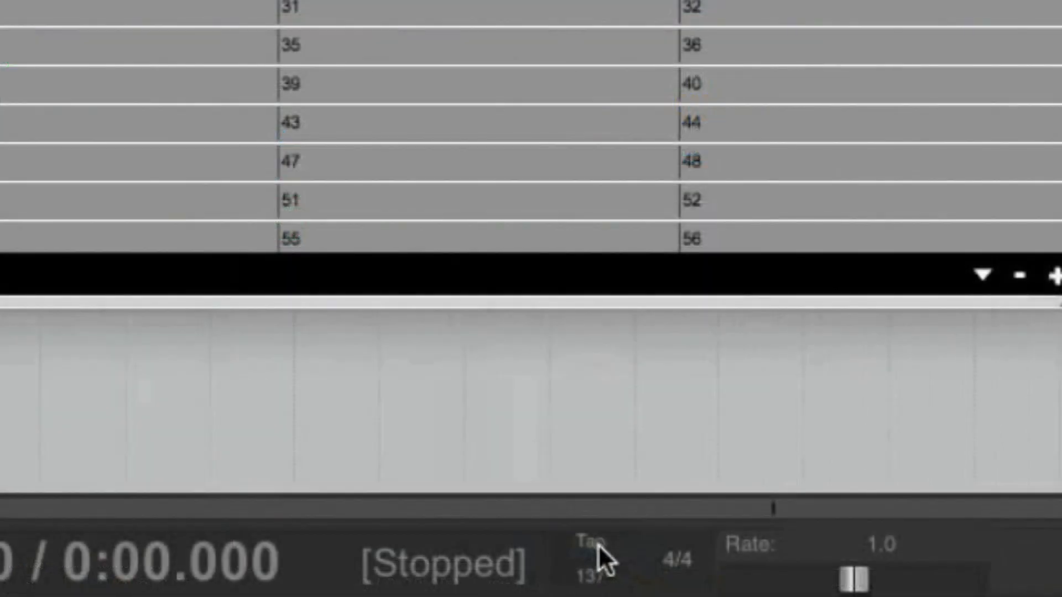
- Set the project and plugin song tempo to 117 and generate the song's tracks
click(598, 545)
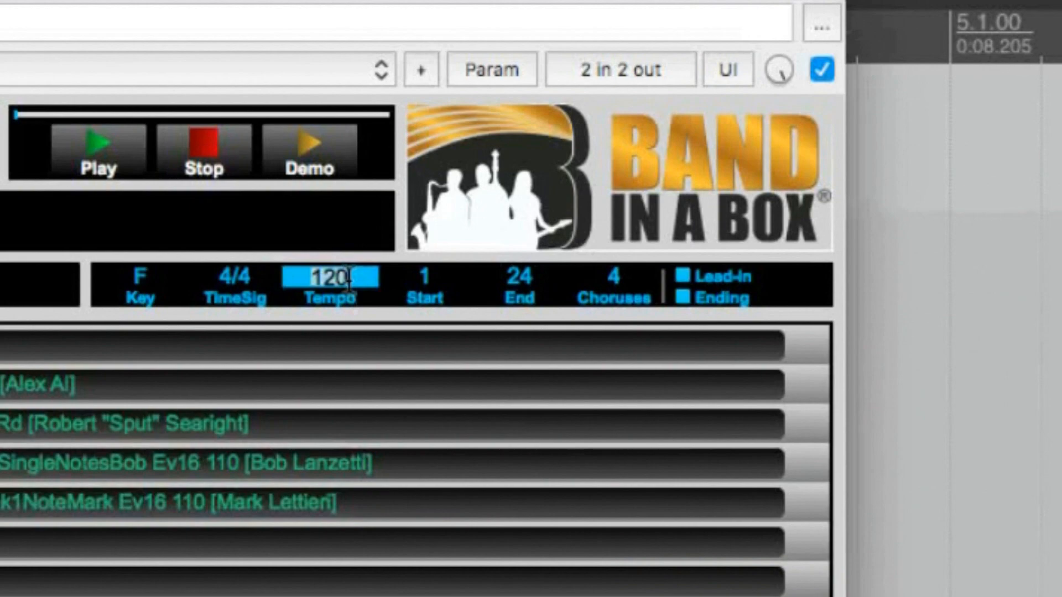
key(Return)
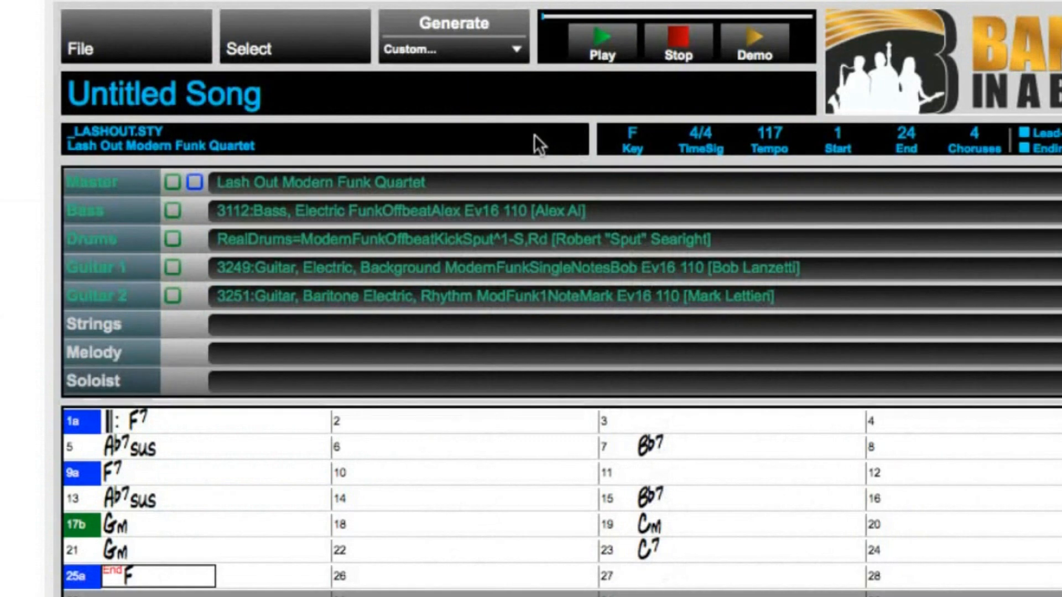
click(515, 51)
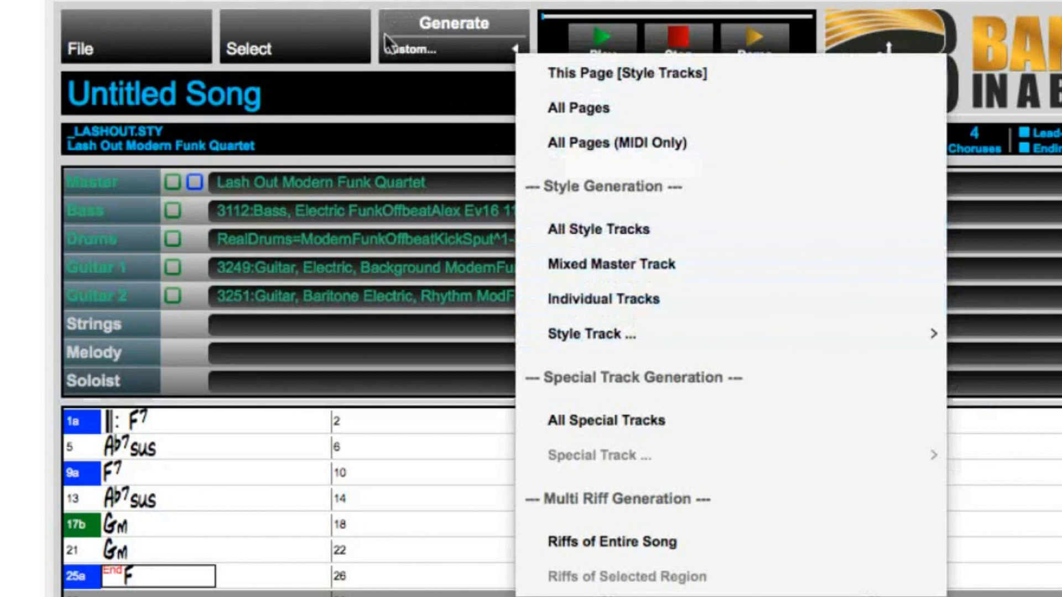
click(416, 22)
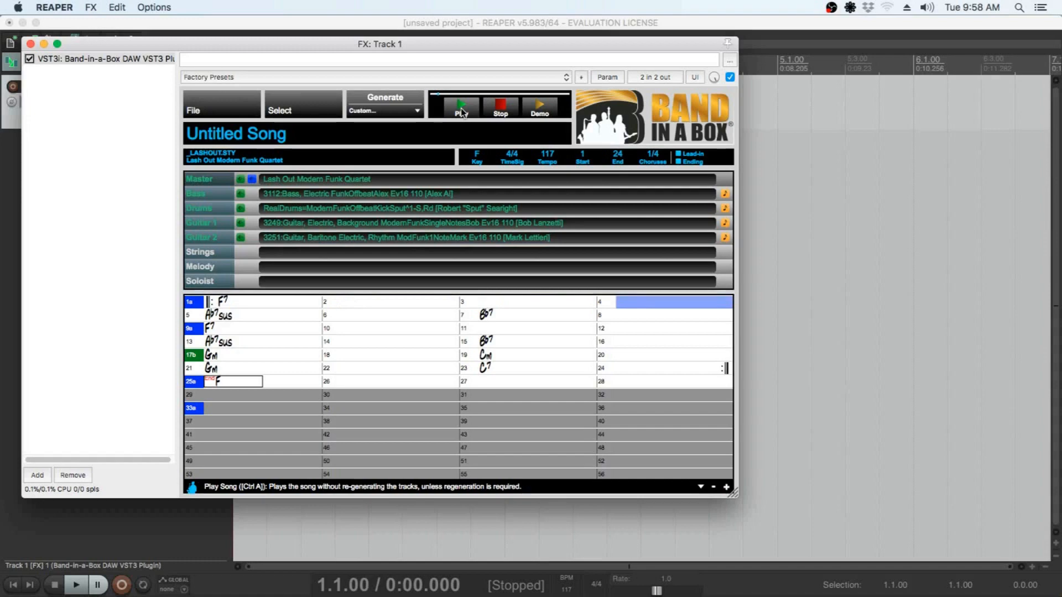
- Insert the generated bass audio on a new track below track 1 and play it briefly
drag(280, 47, 627, 53)
drag(587, 200, 249, 157)
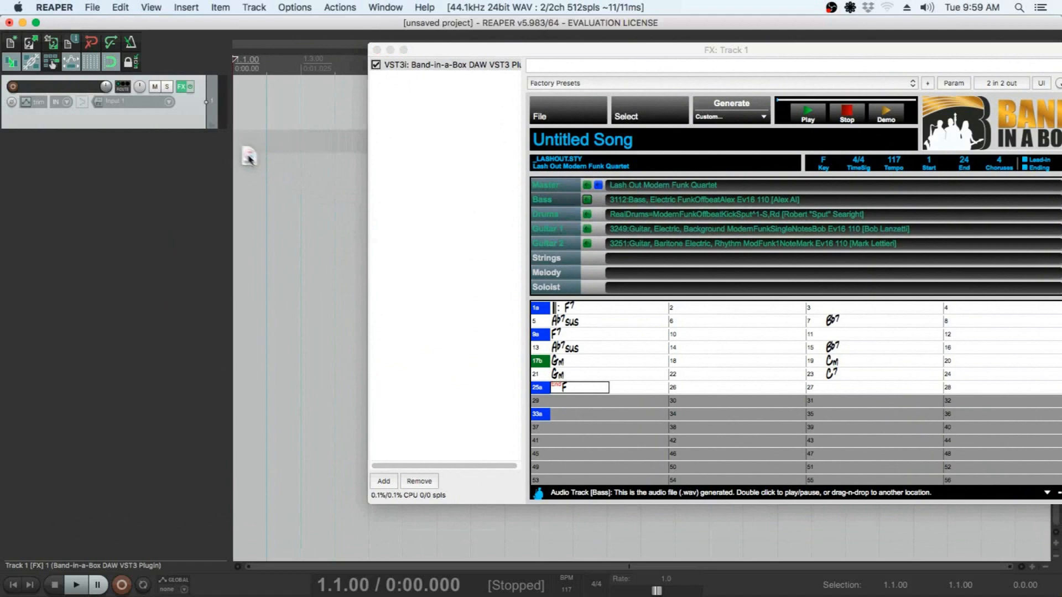
drag(423, 51, 711, 52)
click(500, 65)
key(space)
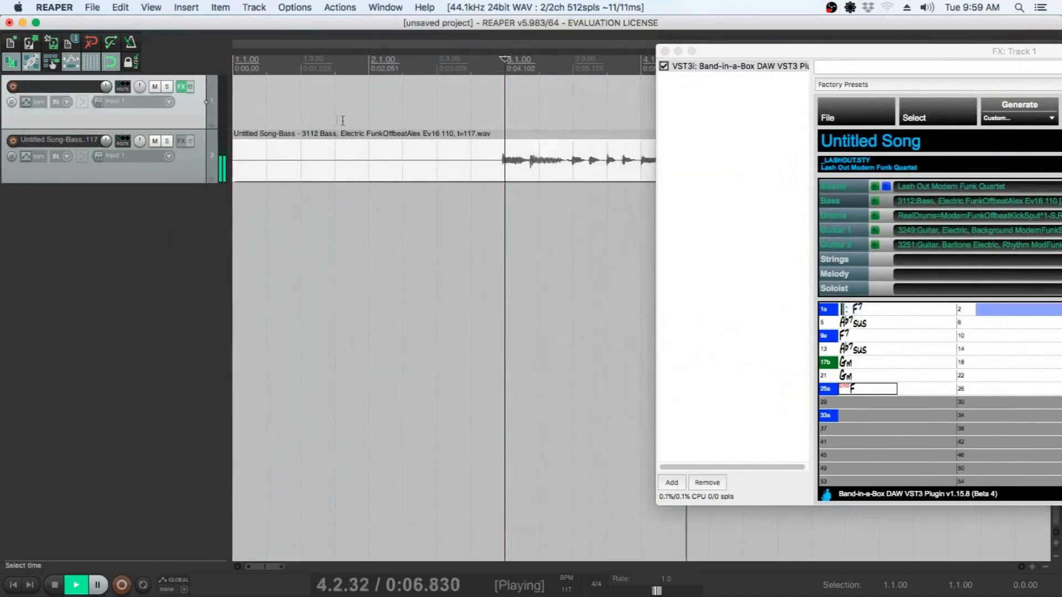
key(space)
- Undo the insertion of the bass audio
click(120, 7)
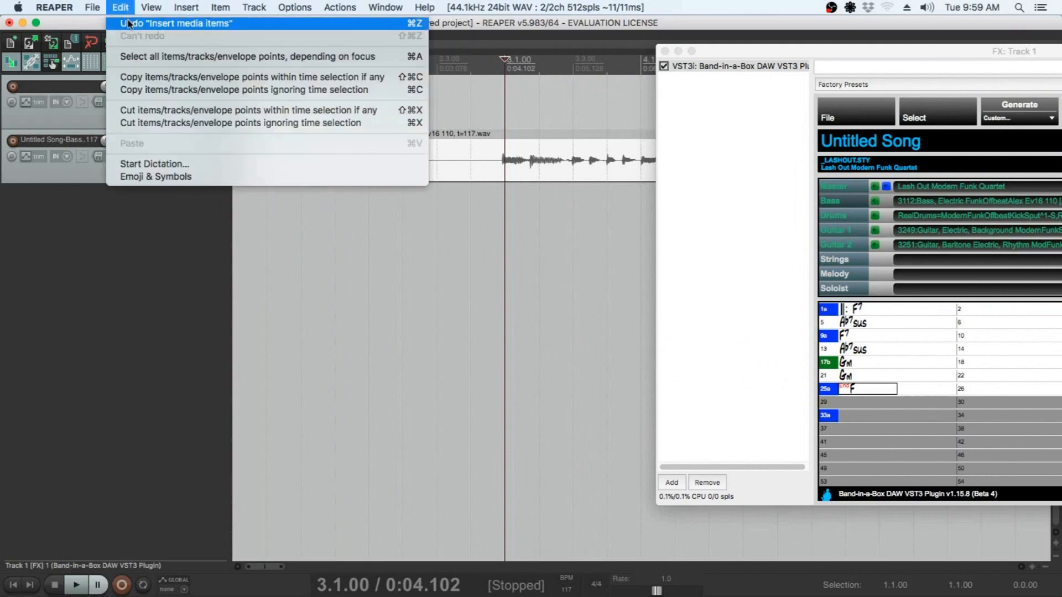
click(160, 19)
- Insert all generated parts from the plugin's Master track as individual audio tracks below track 1 and play them
drag(752, 52, 482, 58)
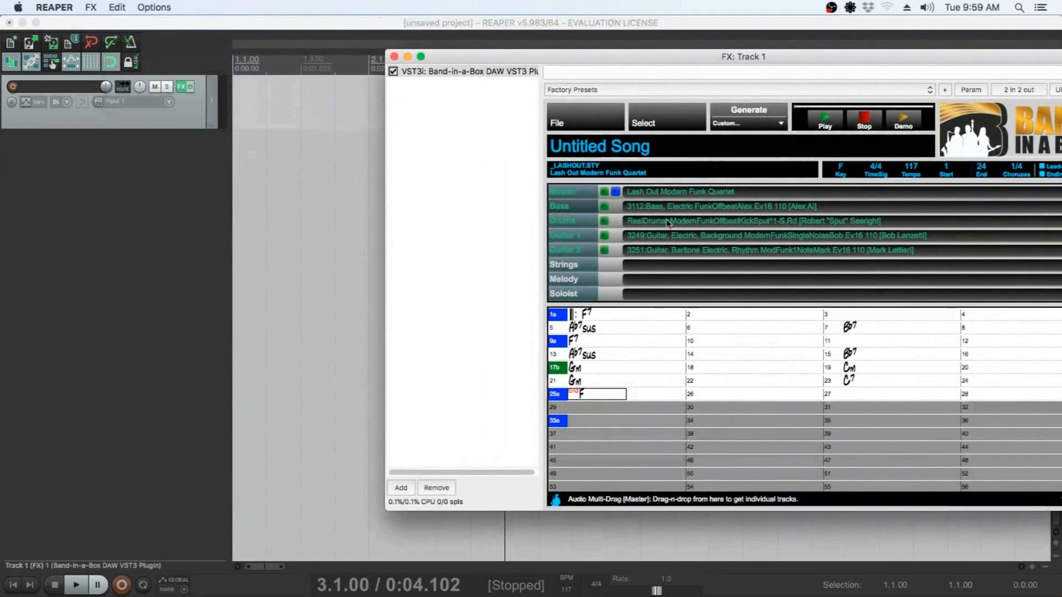
drag(385, 194, 244, 146)
click(497, 203)
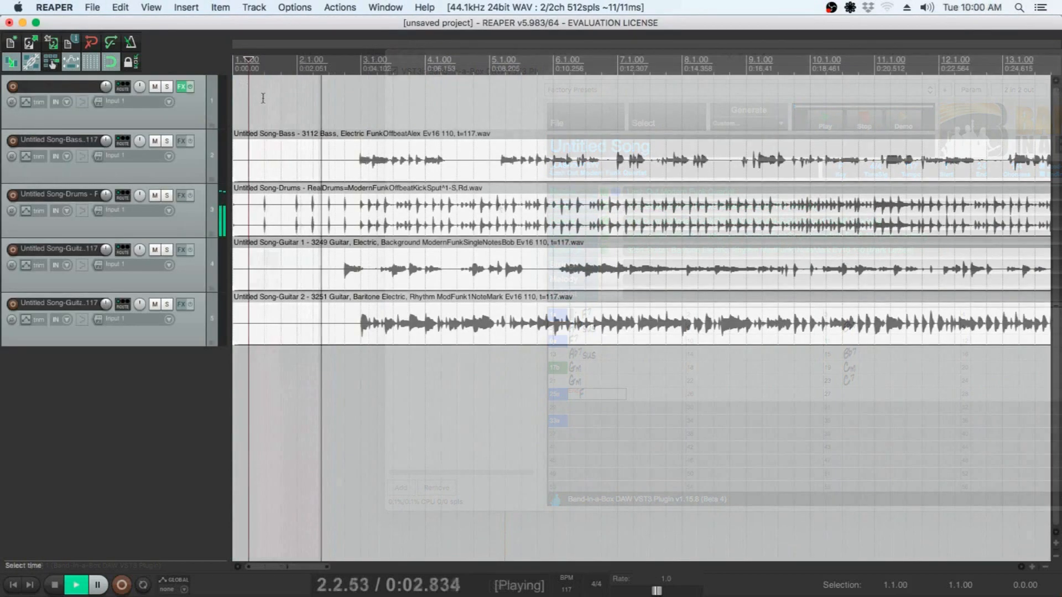
- Follow the playing song in the plugin's chord chart and along the bass, drums and guitar waveforms
click(183, 89)
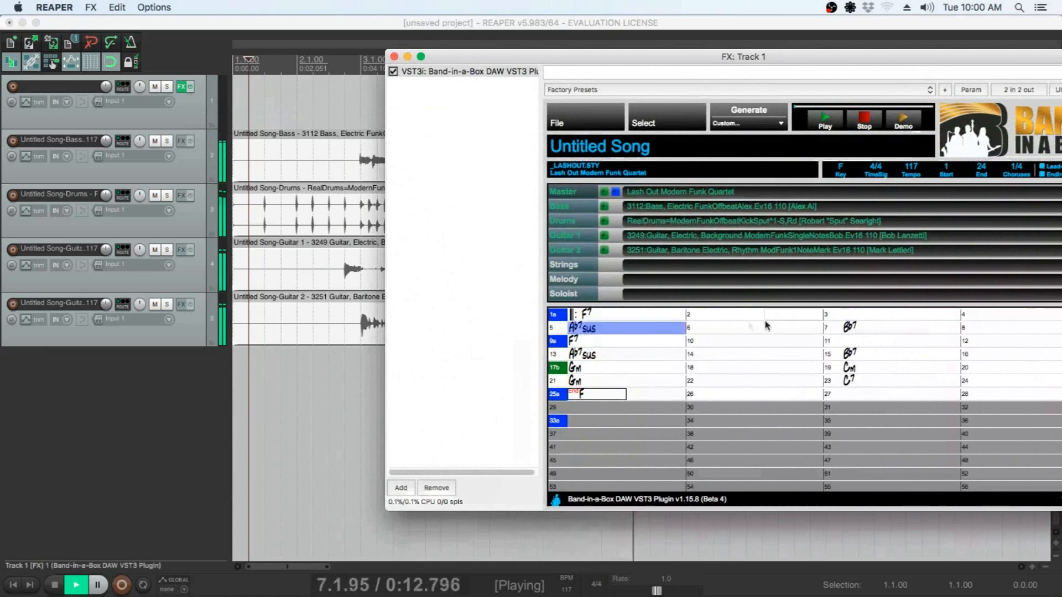
click(139, 198)
drag(139, 198, 139, 196)
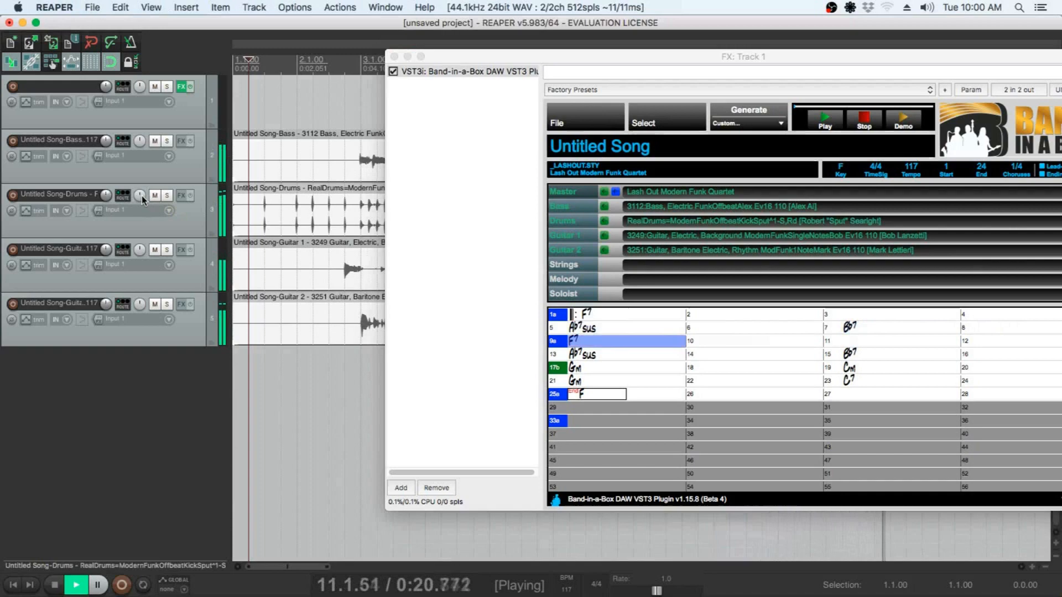
click(407, 57)
scroll(512, 218, down, 3)
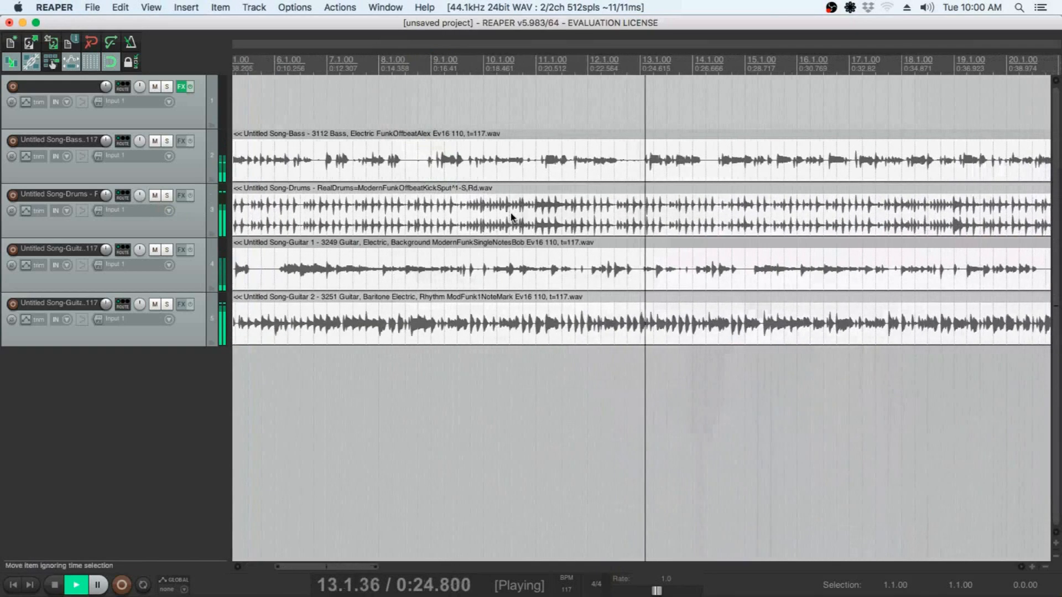
scroll(509, 227, down, 2)
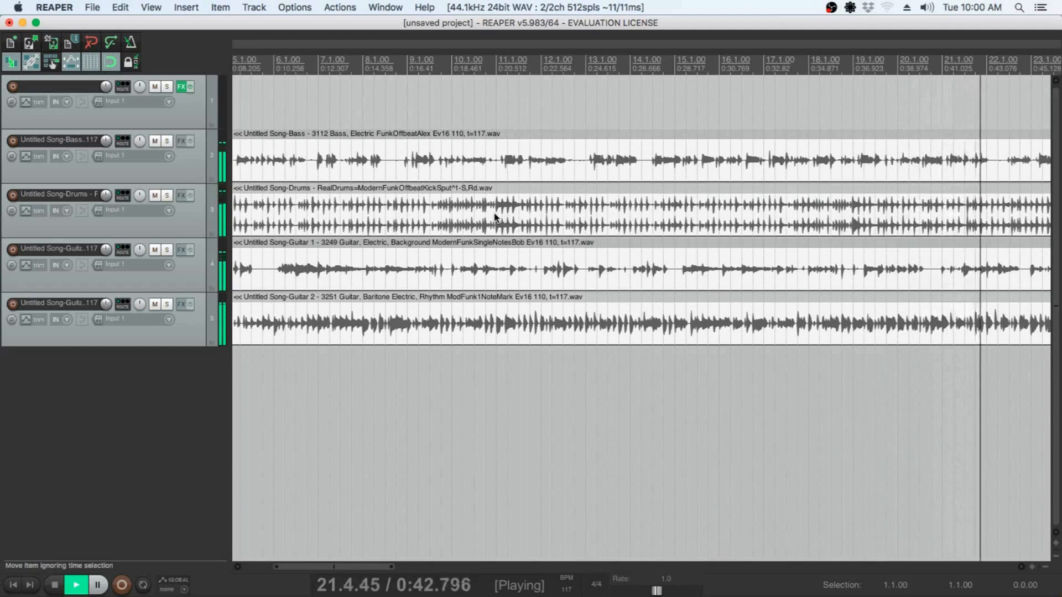
- Solo the bass, Guitar 2, Guitar 1 and drums tracks one after another during playback
click(167, 142)
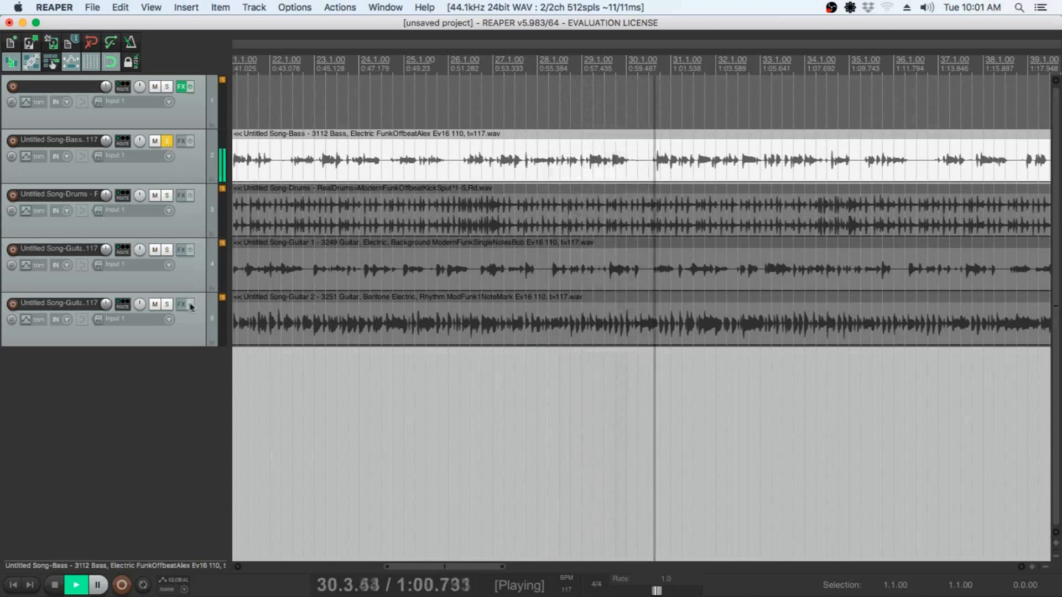
click(170, 305)
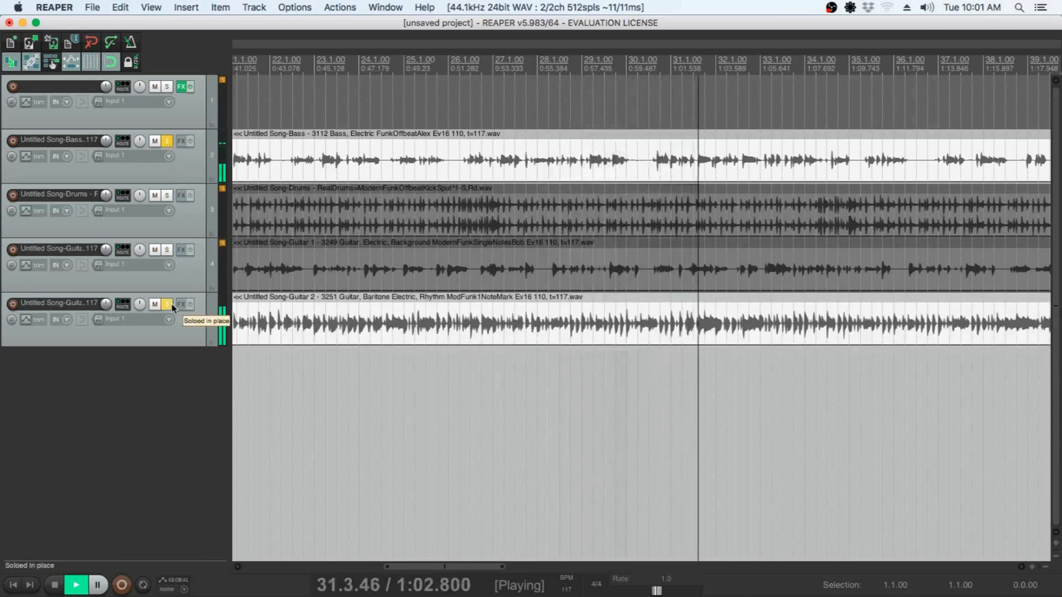
click(168, 251)
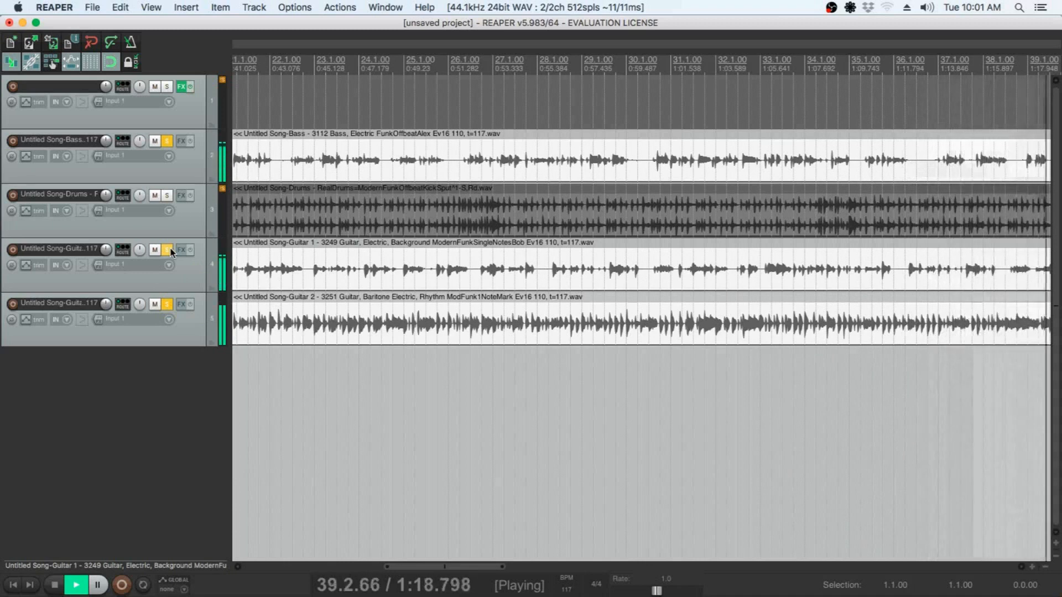
click(169, 197)
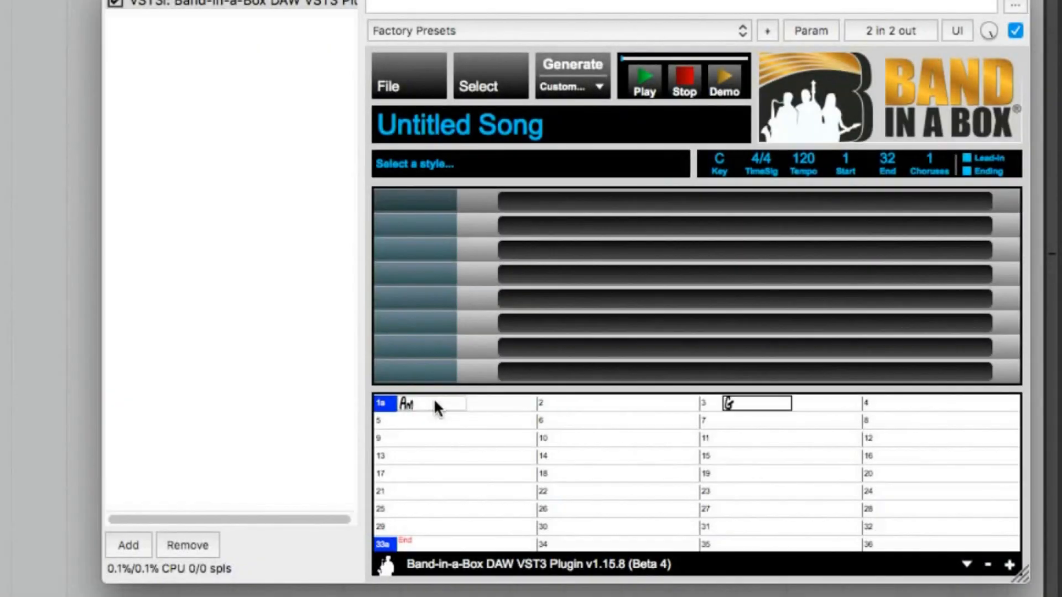
- Fill in the new song's chord chart from F#m in bar 4 through Am in bar 31
text(#m)
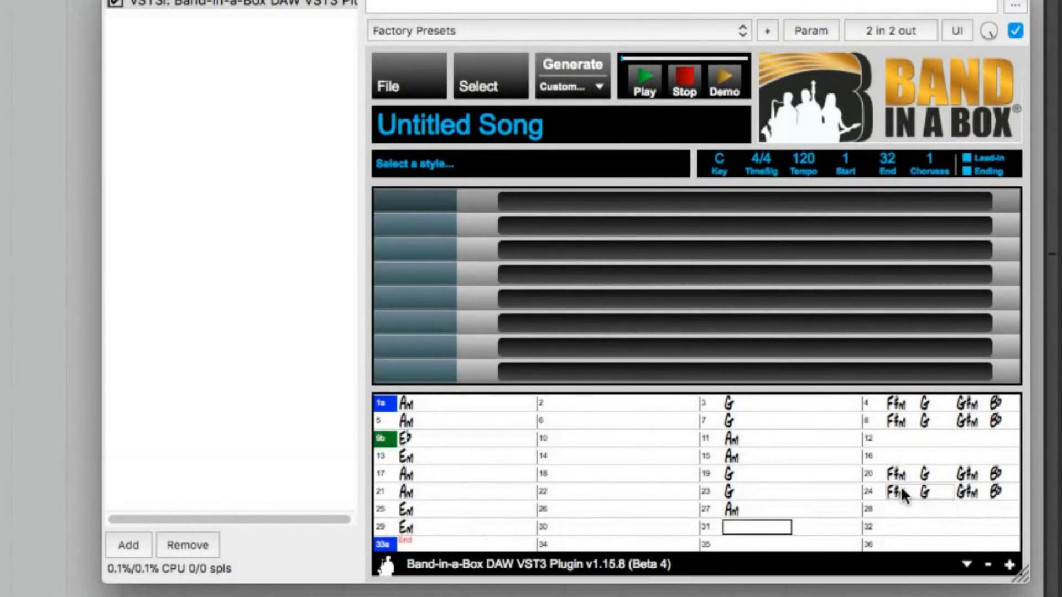
text(Am)
key(Return)
key(Return)
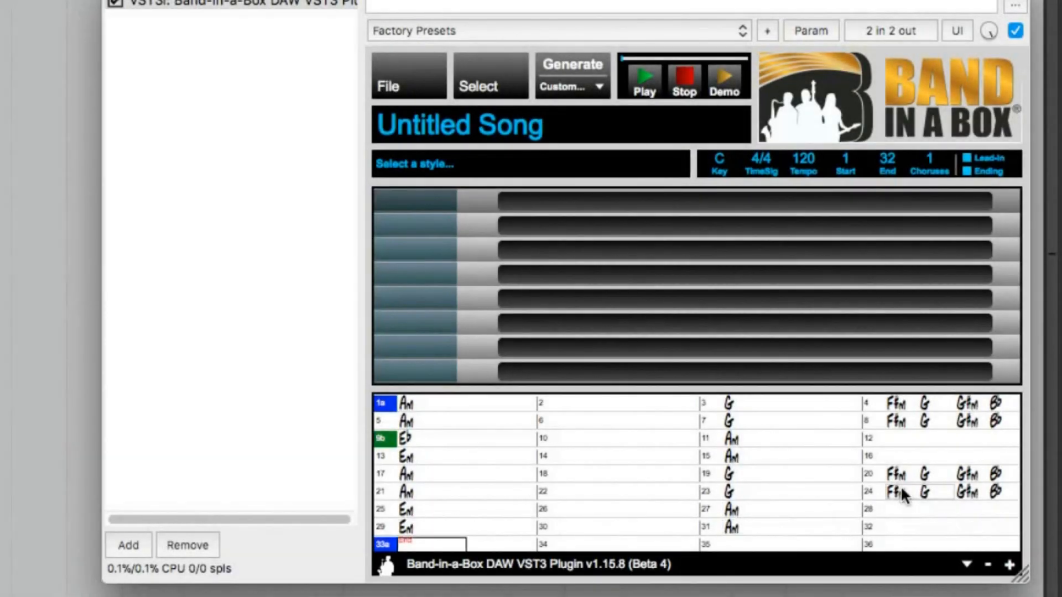
- Choose the _WARRIOR style (Weekend Warrior Even Punk Rock) for the song and generate its tracks
click(466, 93)
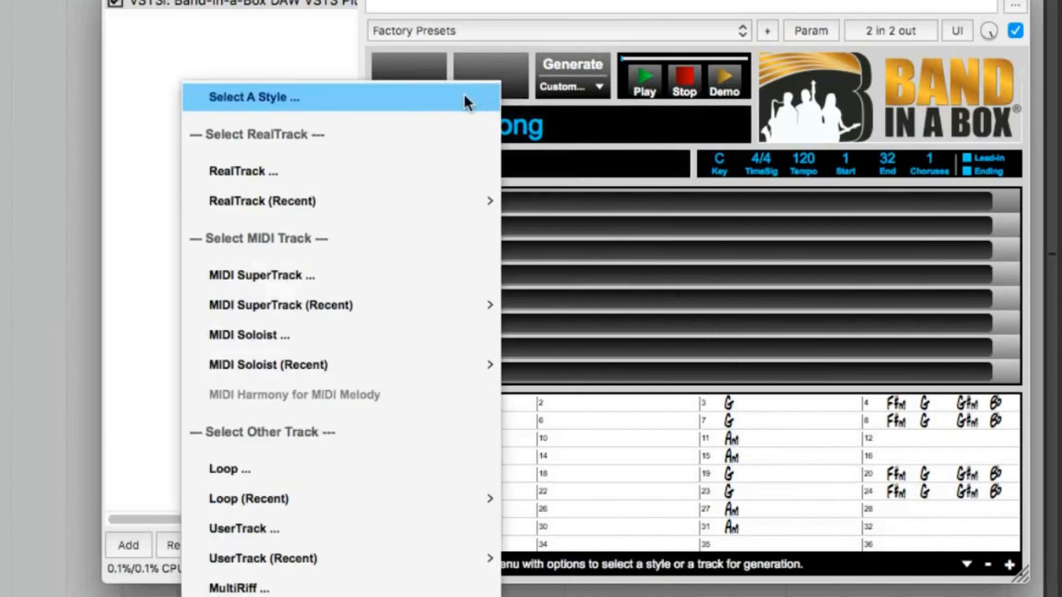
click(468, 96)
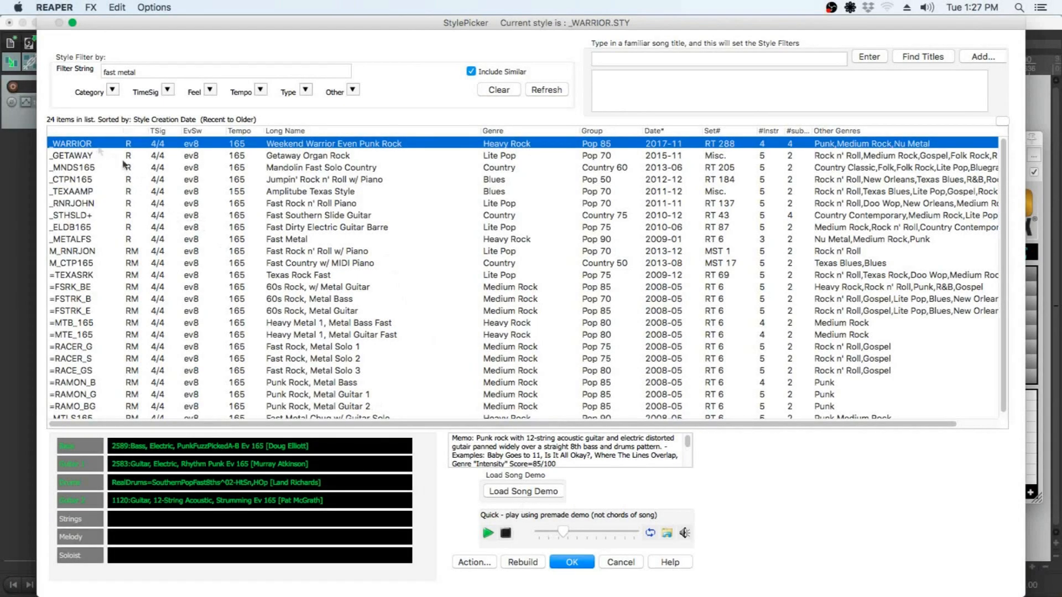
click(588, 559)
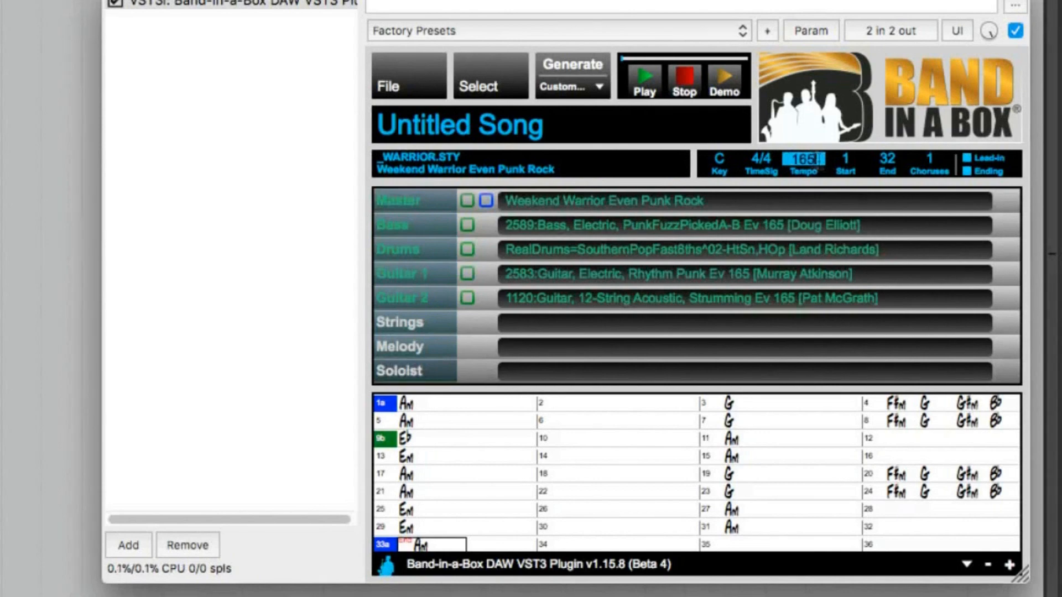
click(593, 67)
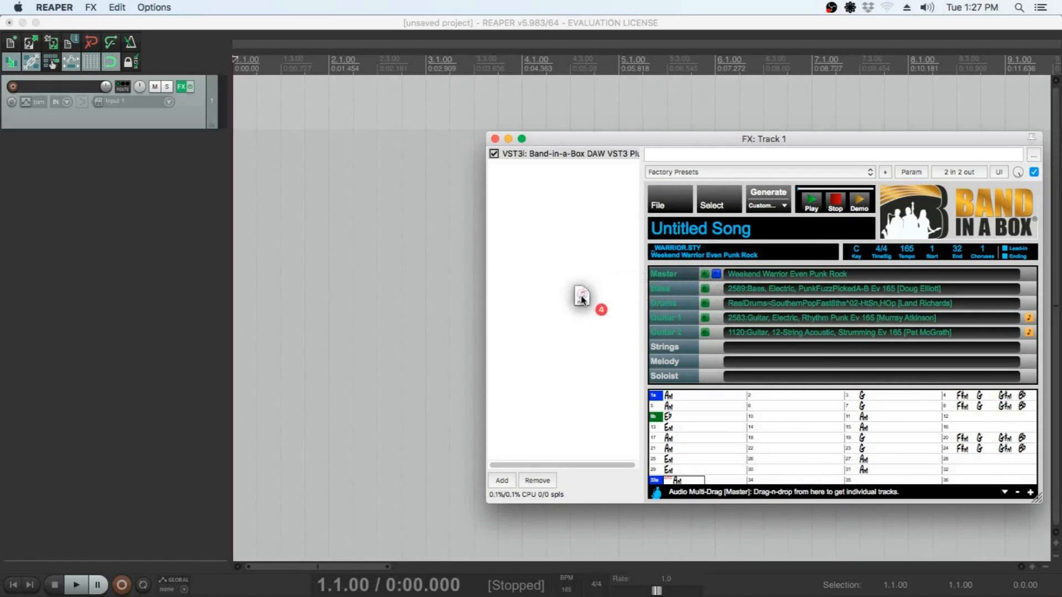
- Insert all generated punk rock parts from the Master track as separate audio tracks below track 1 and play them
drag(581, 299, 236, 161)
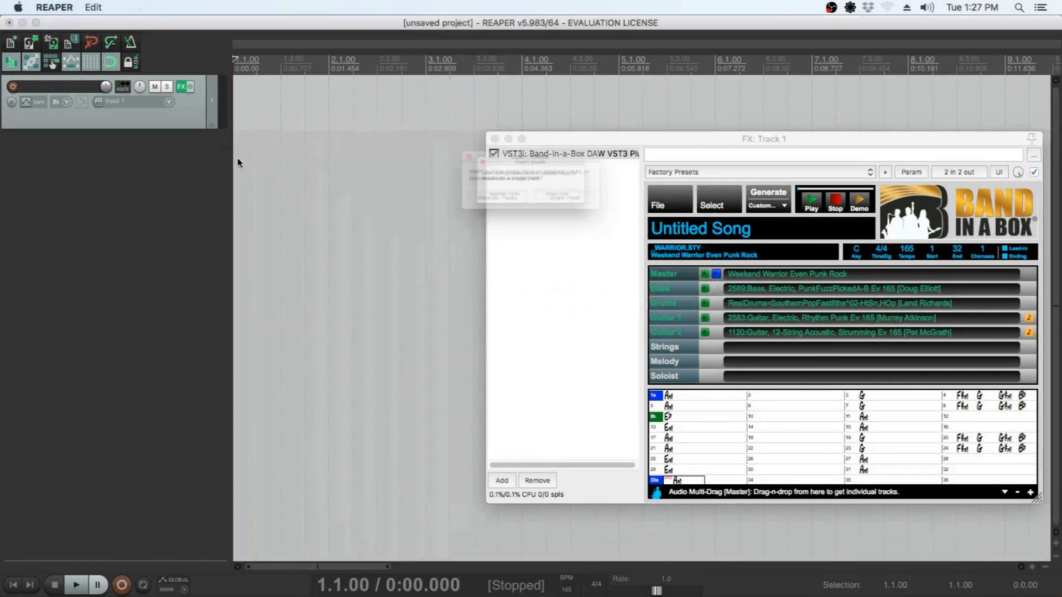
click(480, 205)
click(426, 59)
key(space)
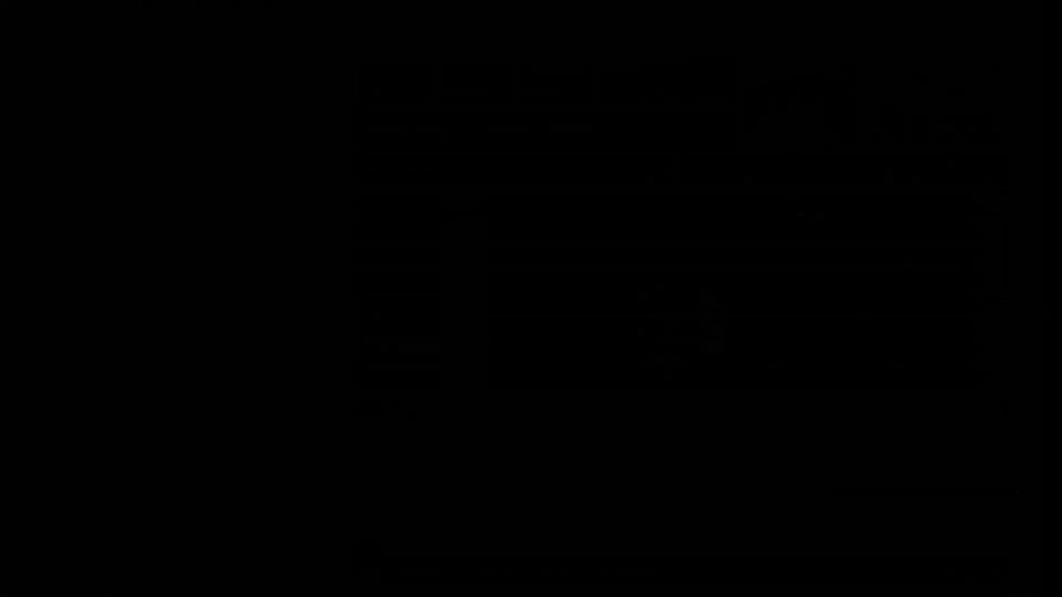
- Complete the chord chart of the new song in D, ending with A in bar 32 and C in bar 33
key(Return)
text(A)
key(Return)
text(D)
key(Return)
key(Return)
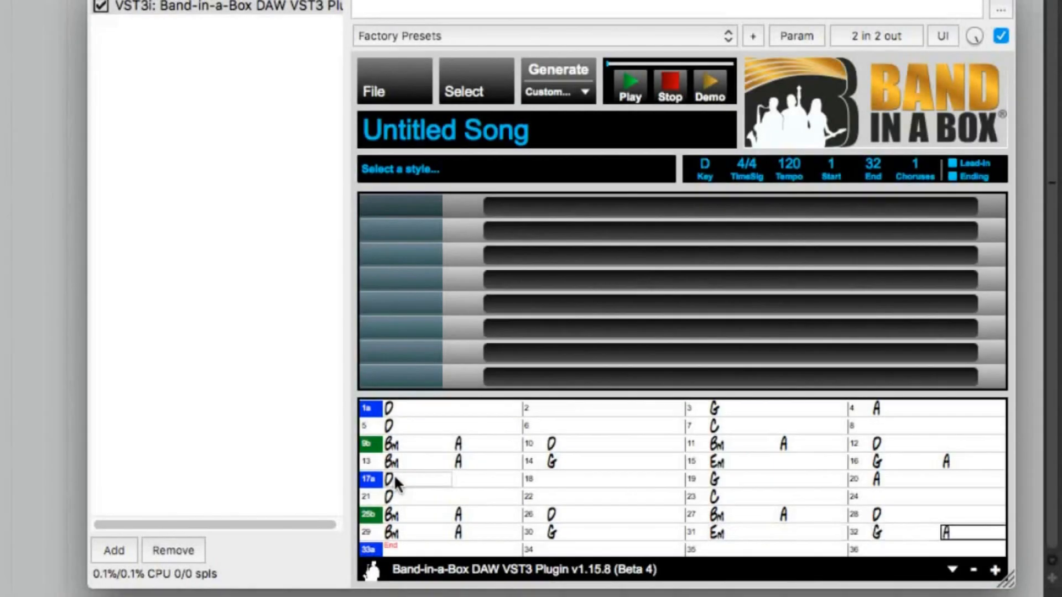
key(Return)
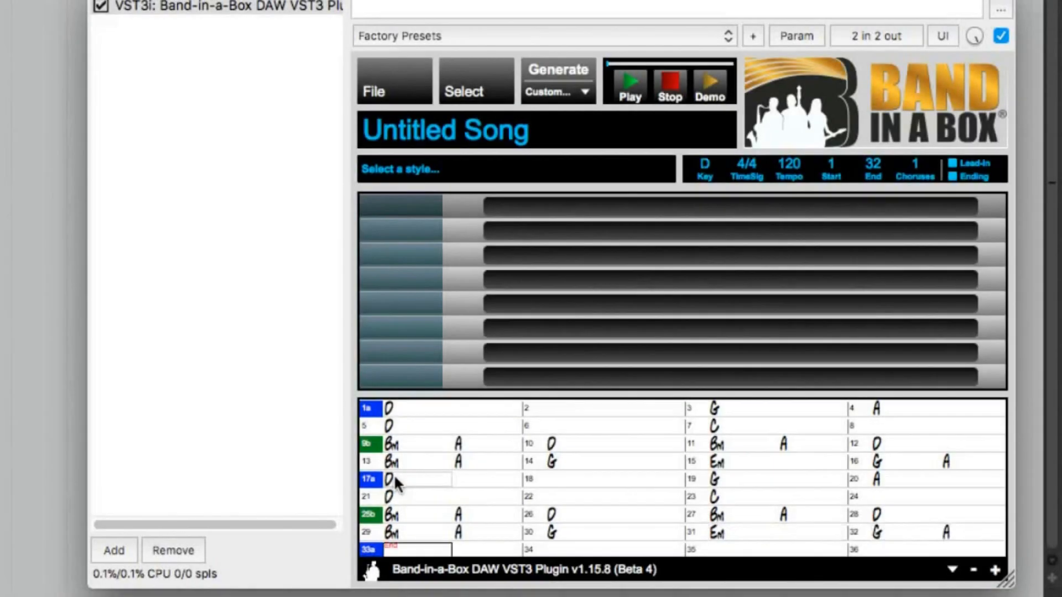
text(C)
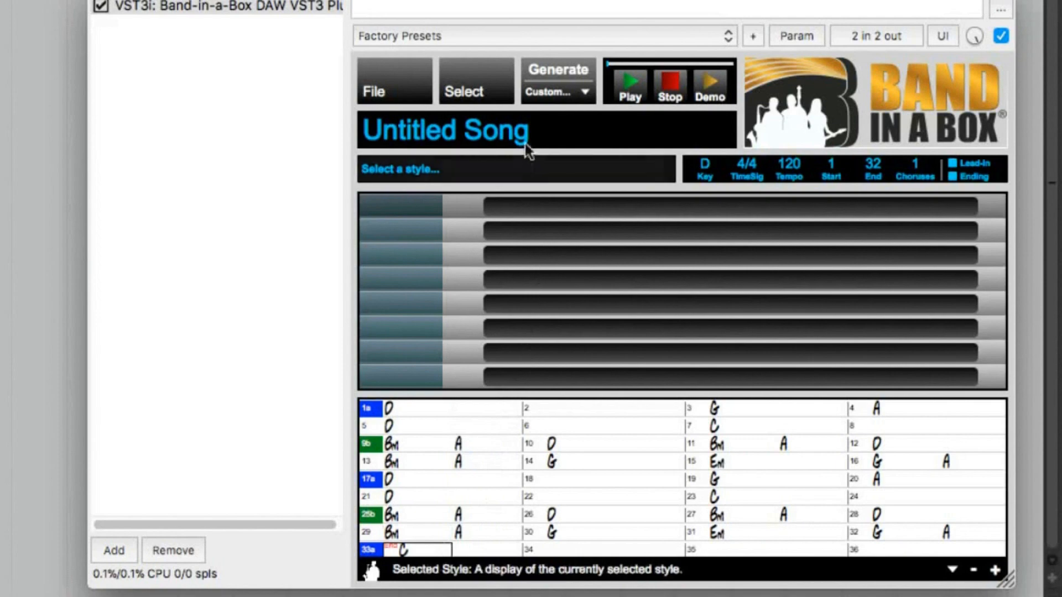
- Filter the styles to the Bluegrass category and choose _GRINNER (Grinner Bluegrass with Washboard) for the song
click(487, 91)
click(406, 70)
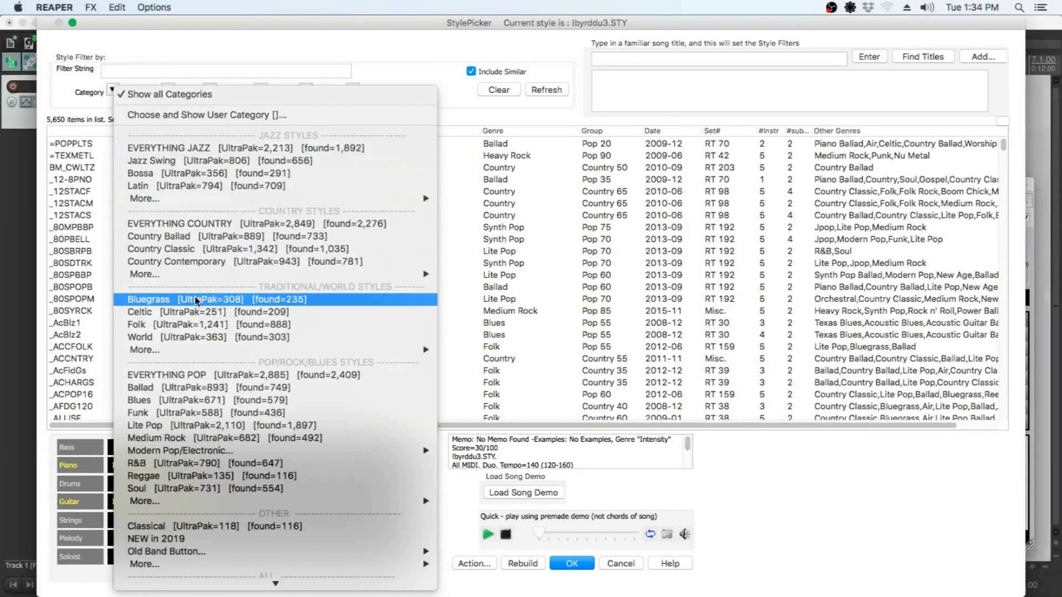
click(196, 299)
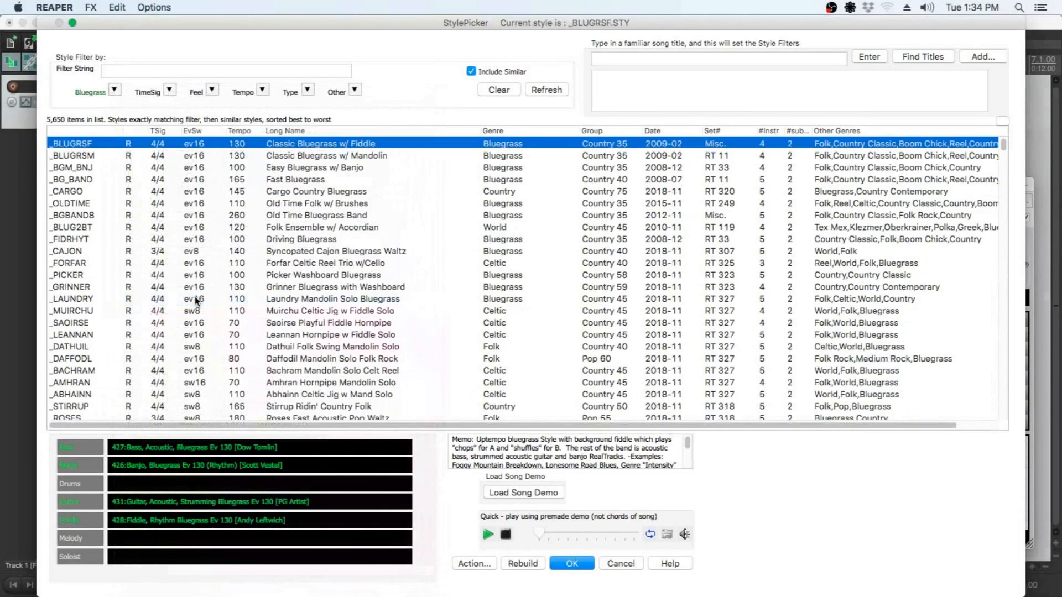
click(78, 287)
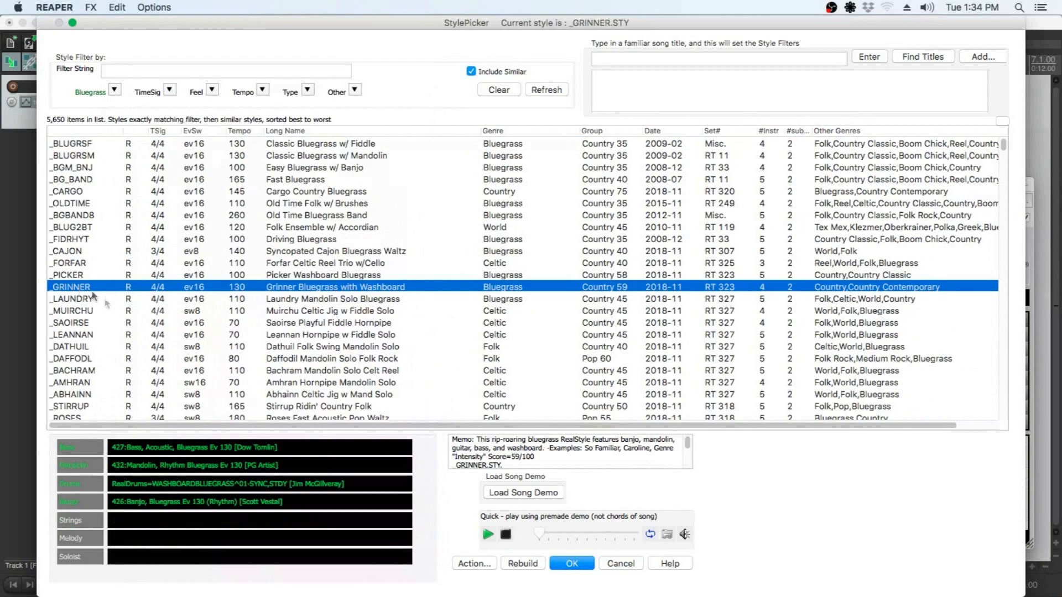
click(572, 563)
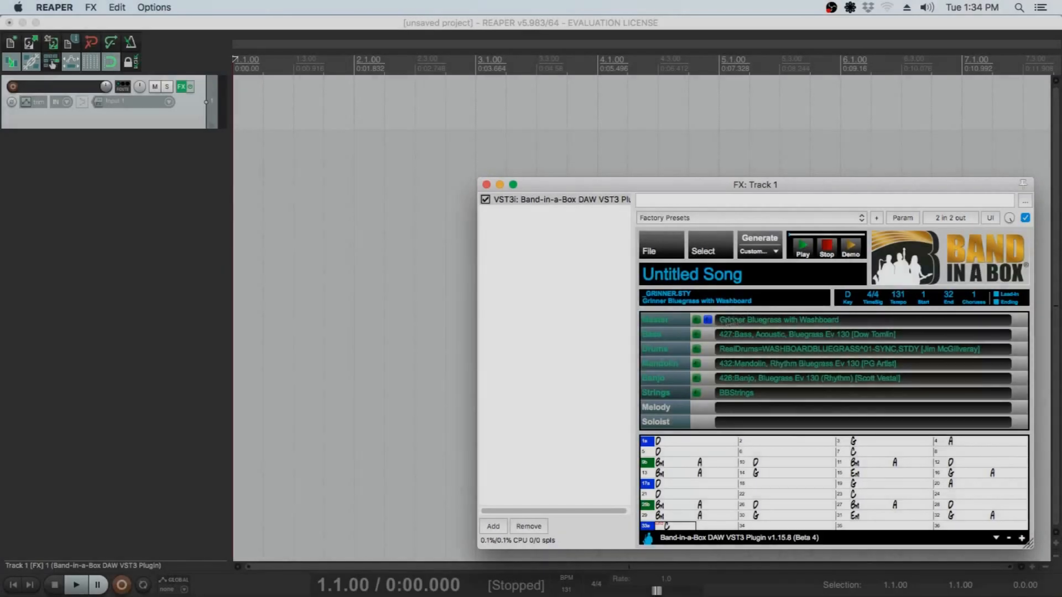
- Insert the generated bluegrass parts as separate audio tracks below track 1 and play the song
drag(647, 538, 254, 166)
click(481, 206)
scroll(387, 135, down, 5)
click(294, 62)
key(space)
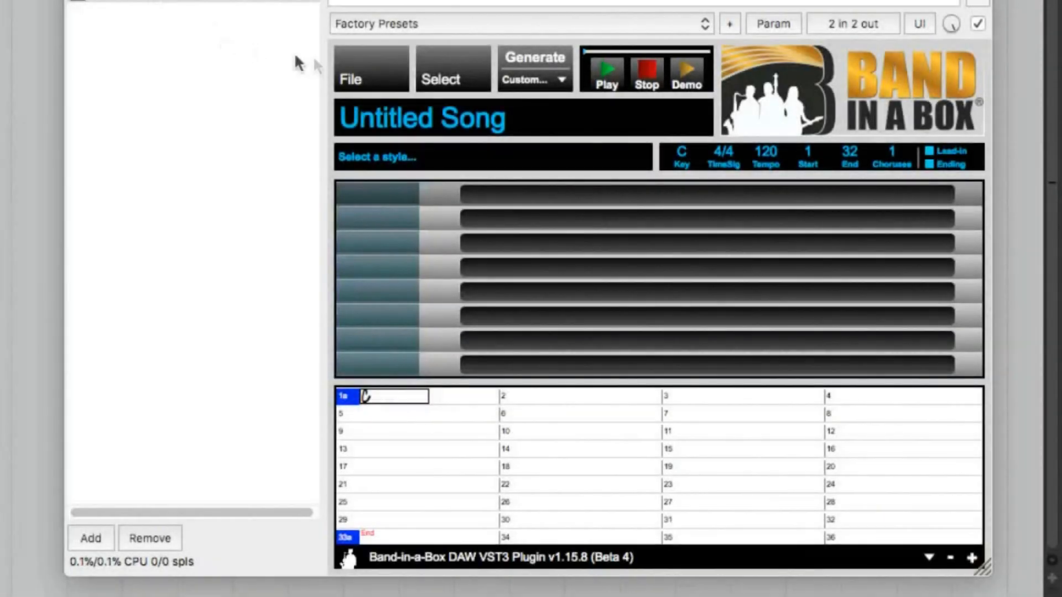
- Open the _CHUGGIN demo song from the RealTracks320 Demos folder and insert its generated parts on separate tracks below track 1
click(349, 67)
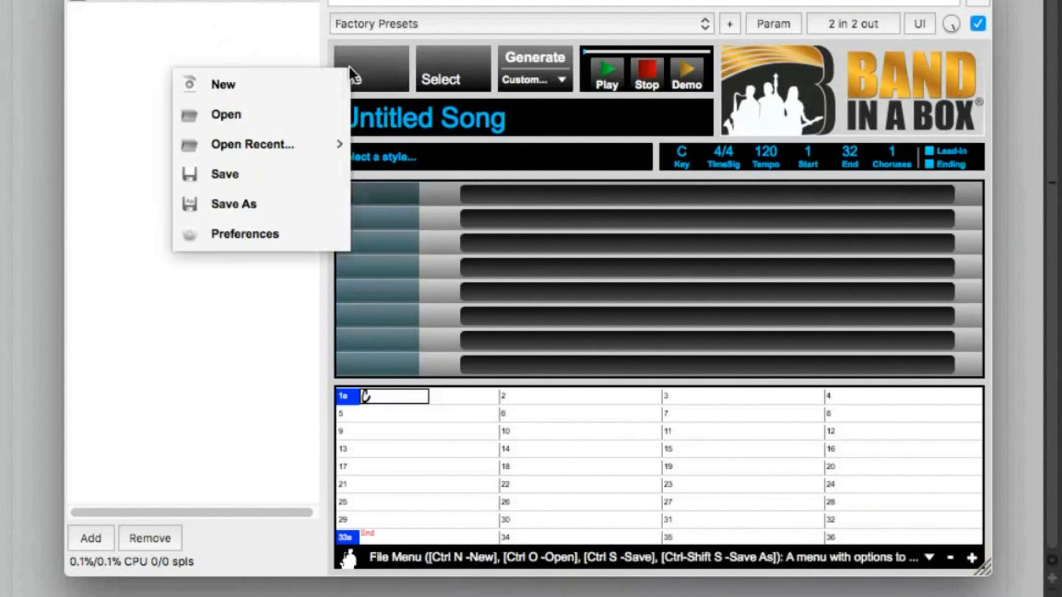
click(270, 115)
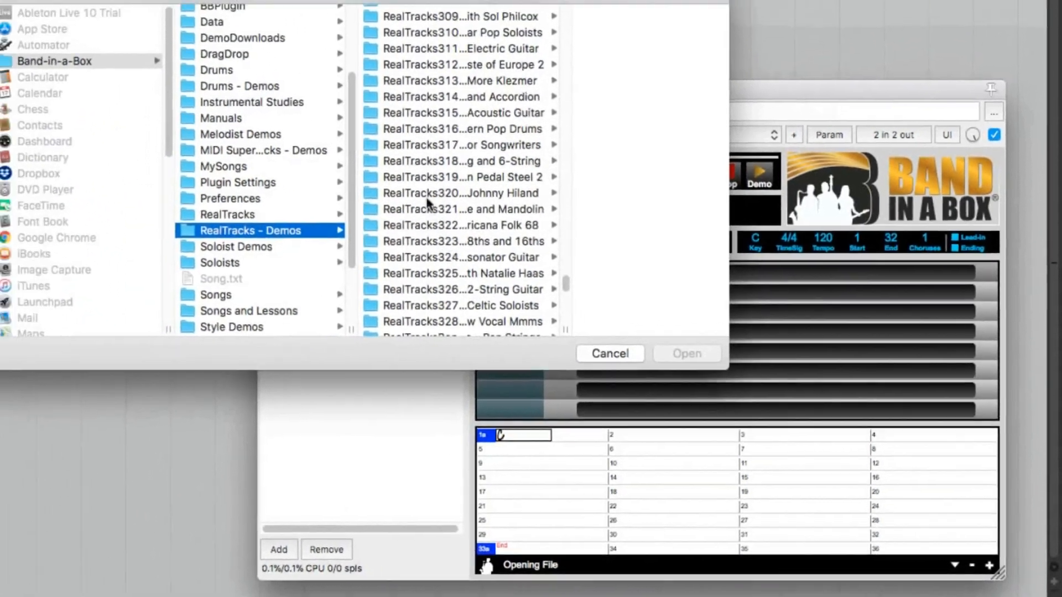
click(483, 229)
click(645, 107)
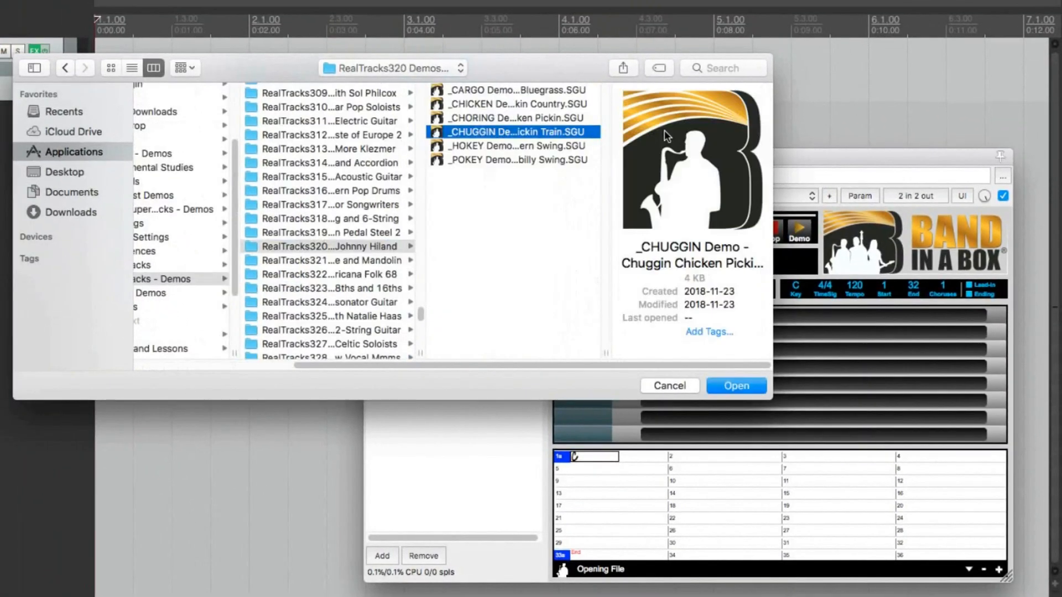
click(729, 387)
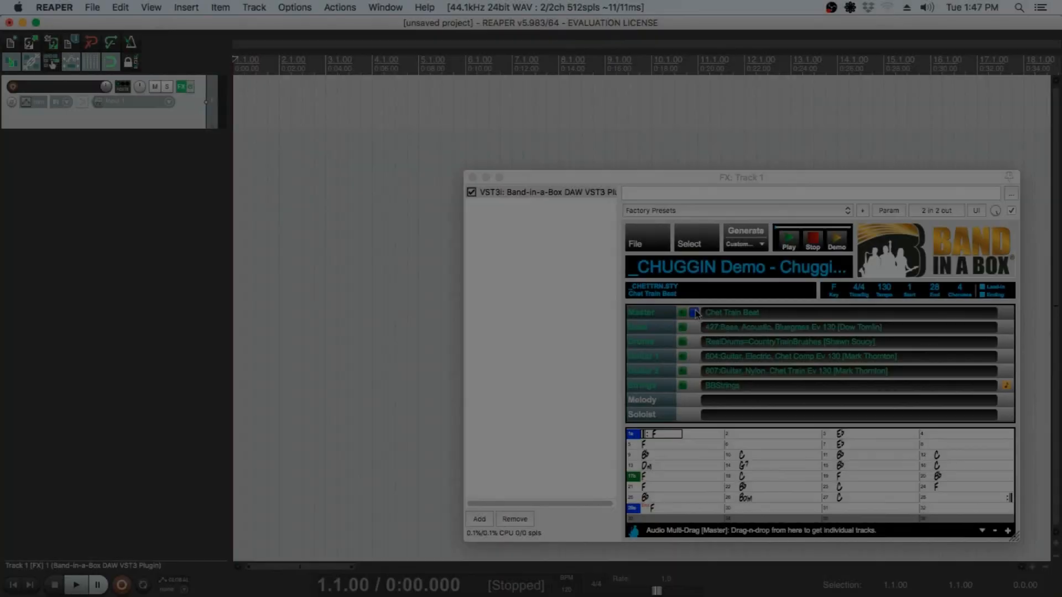
drag(696, 314, 234, 172)
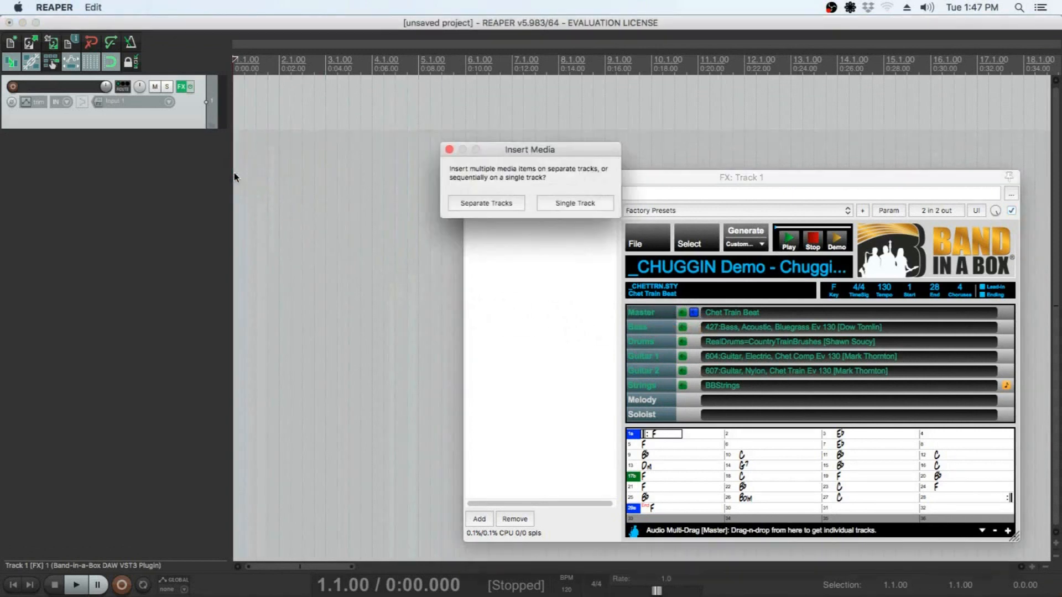
click(459, 207)
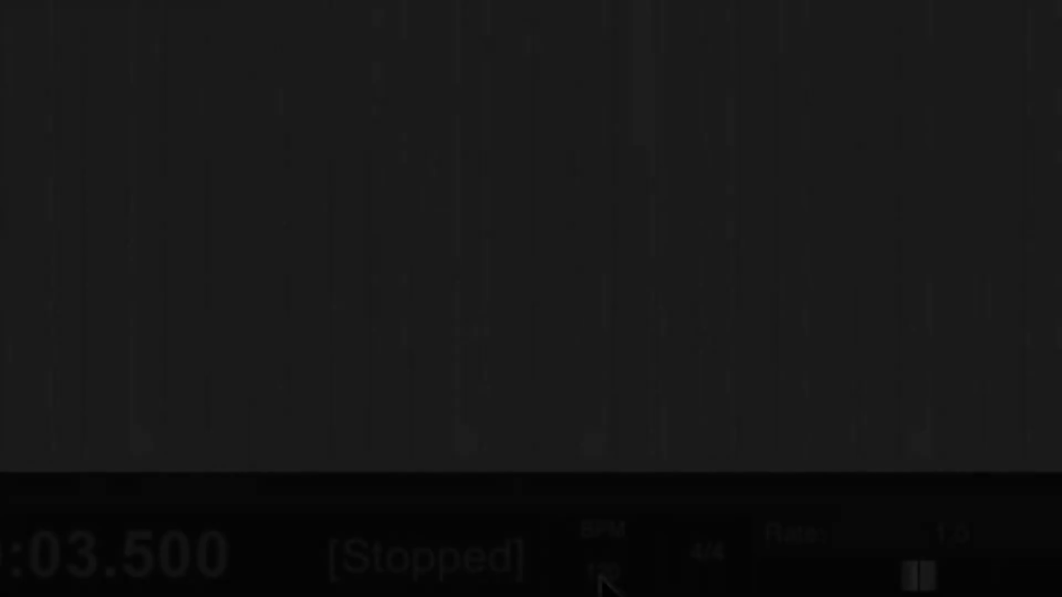
- Try playing the inserted audio with the project tempo set to 130 BPM, and undo the tempo change
click(604, 578)
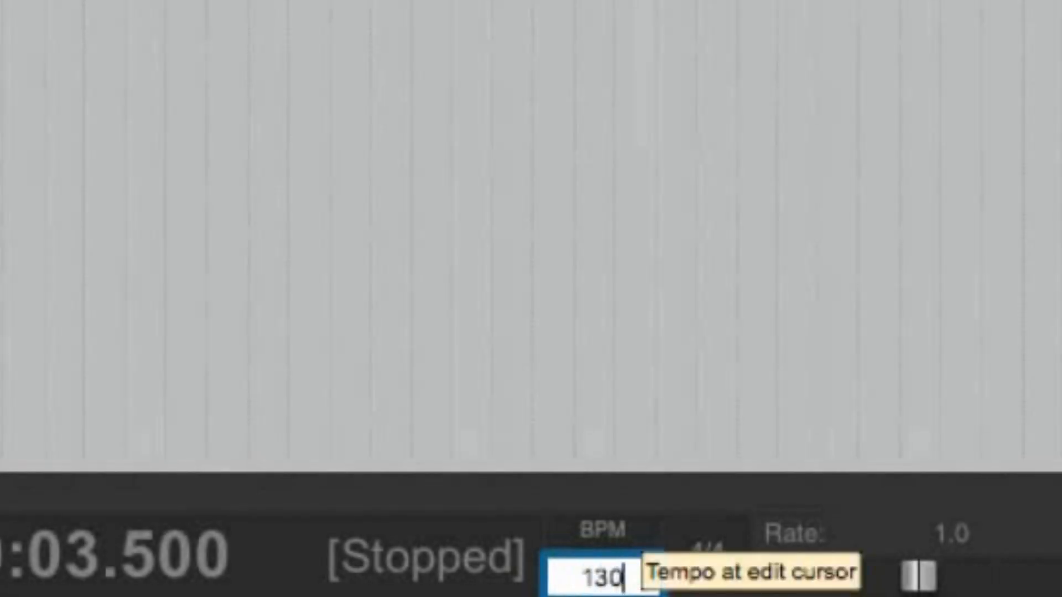
key(Return)
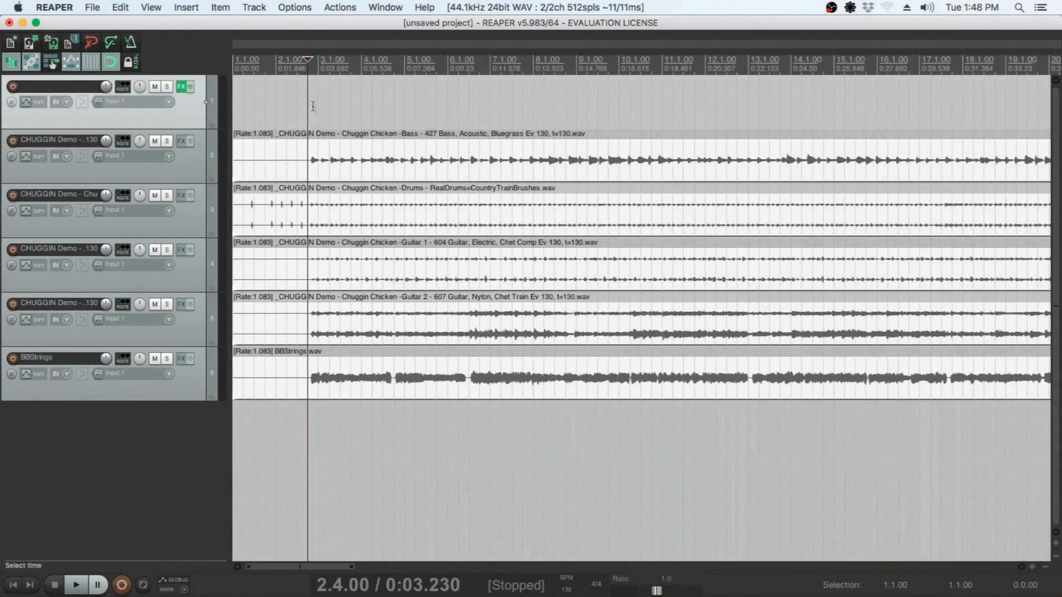
key(super+a)
key(space)
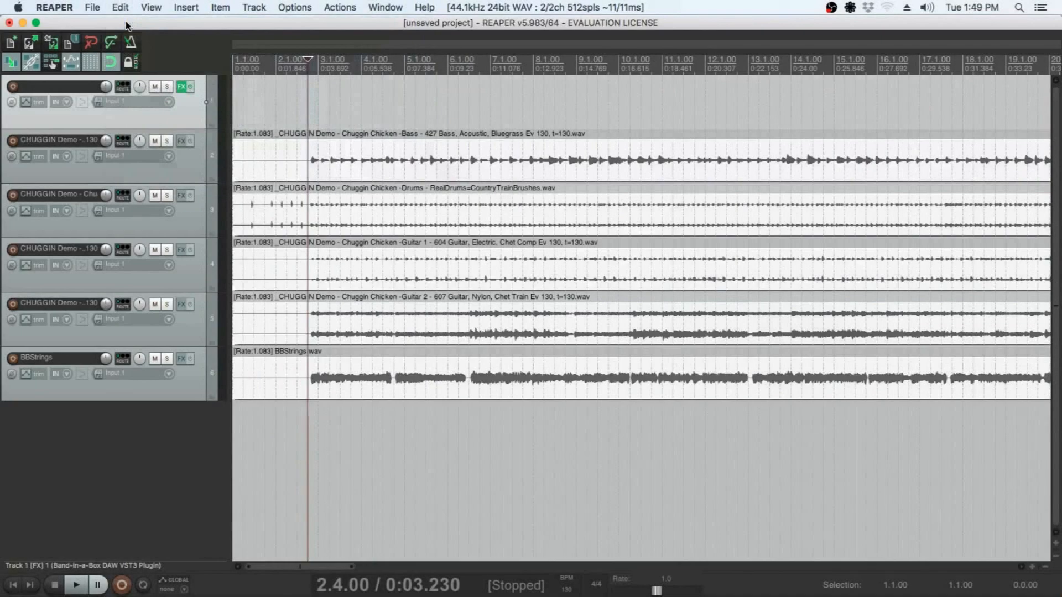
click(120, 7)
click(188, 23)
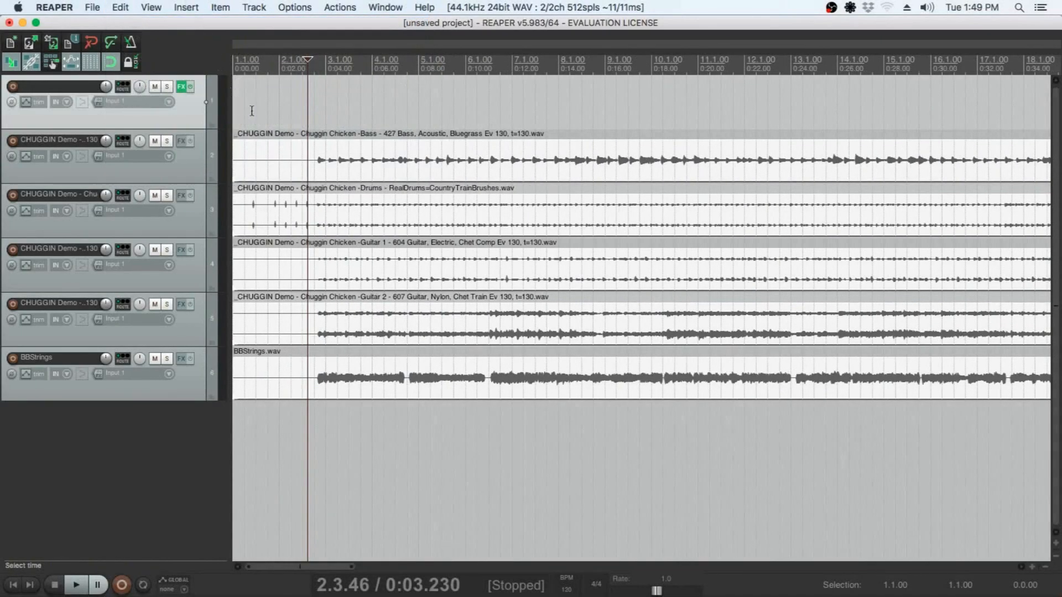
- Set the item timebase of all five inserted audio items to Time
click(288, 155)
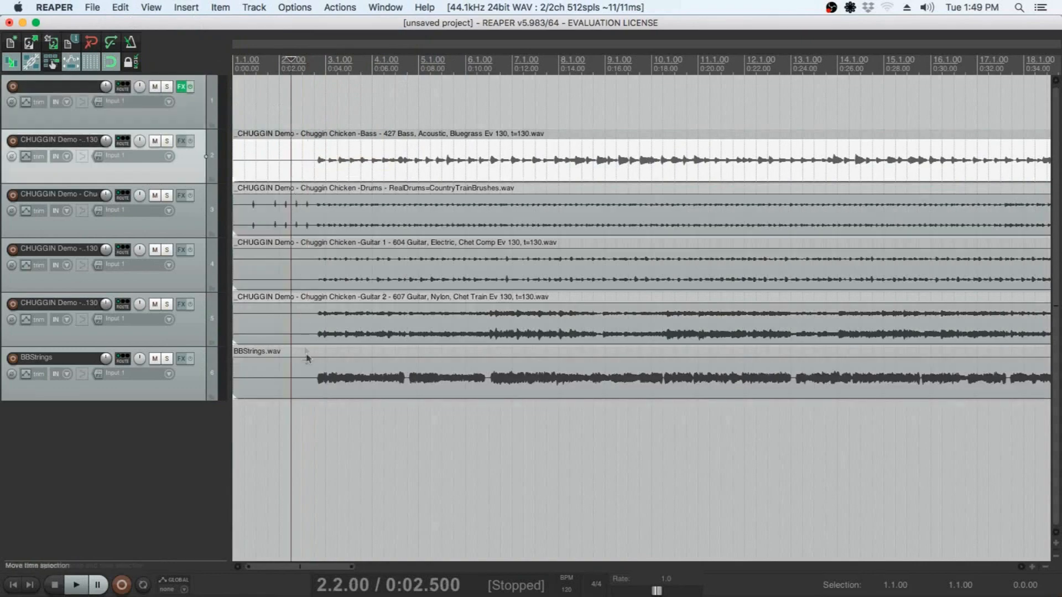
key(super+a)
key(F2)
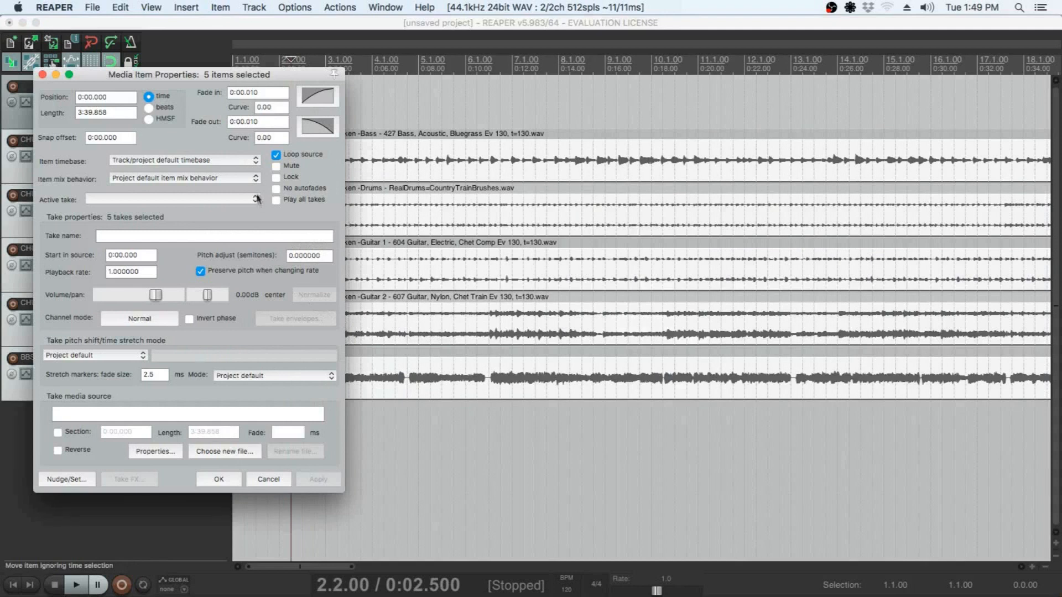
click(255, 162)
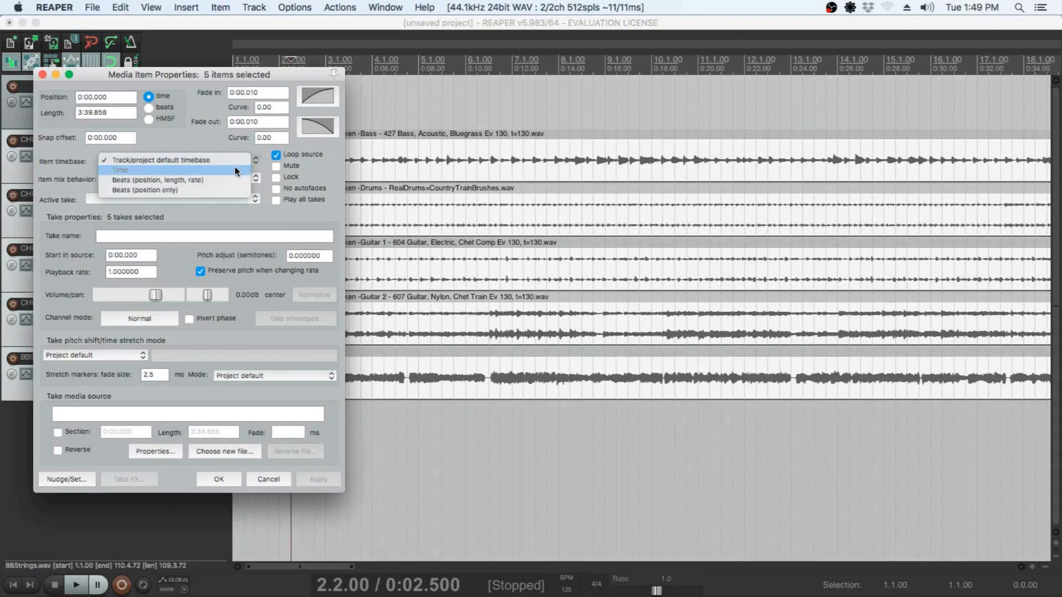
click(234, 167)
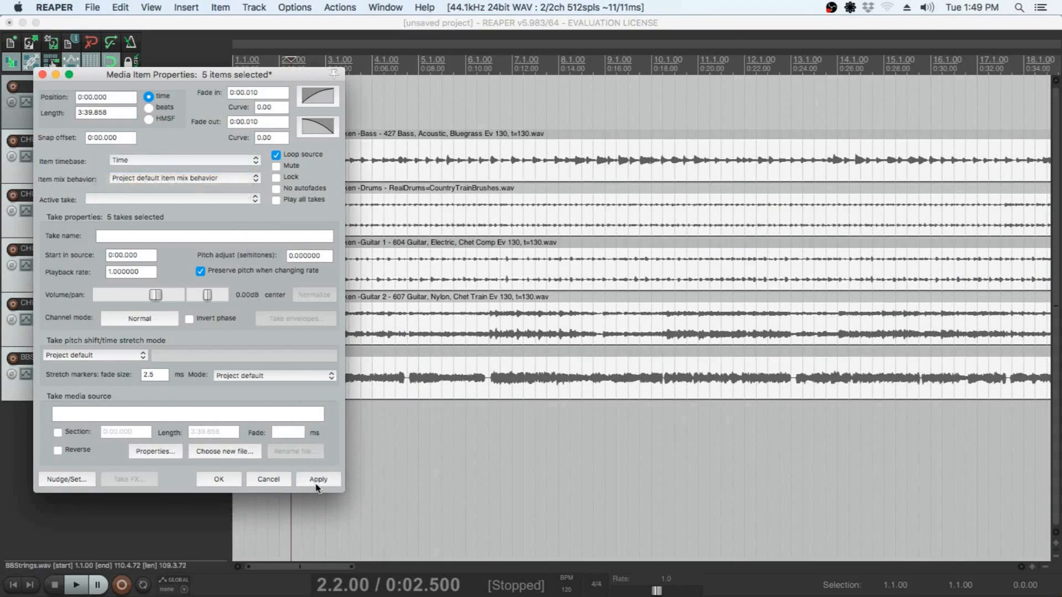
click(268, 481)
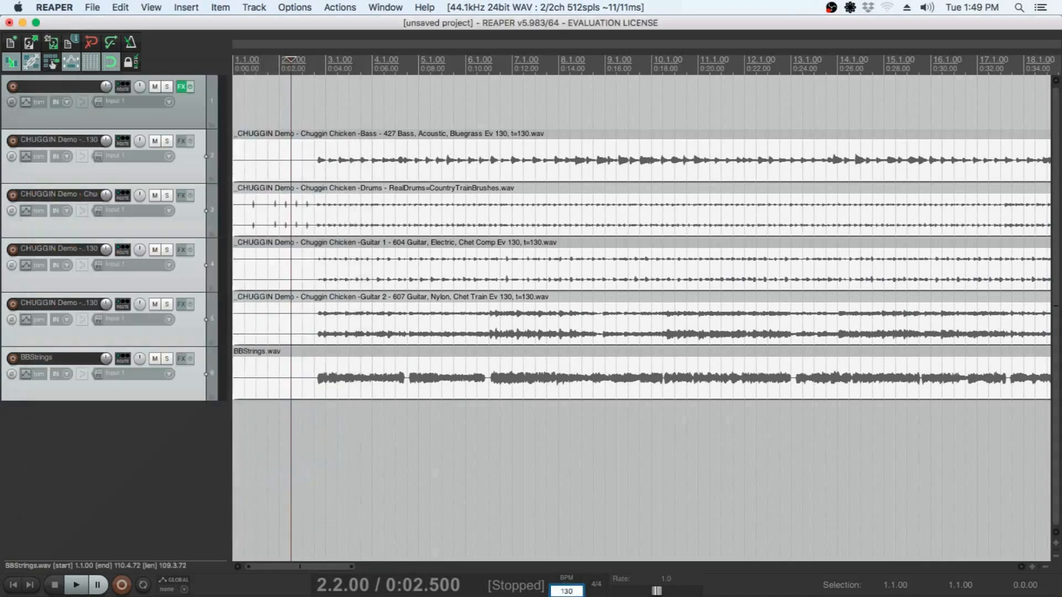
- Set the project tempo to 130 BPM, play the song from bar 3 and show the Band-in-a-Box plugin on track 1
text(130)
key(Return)
click(319, 74)
key(space)
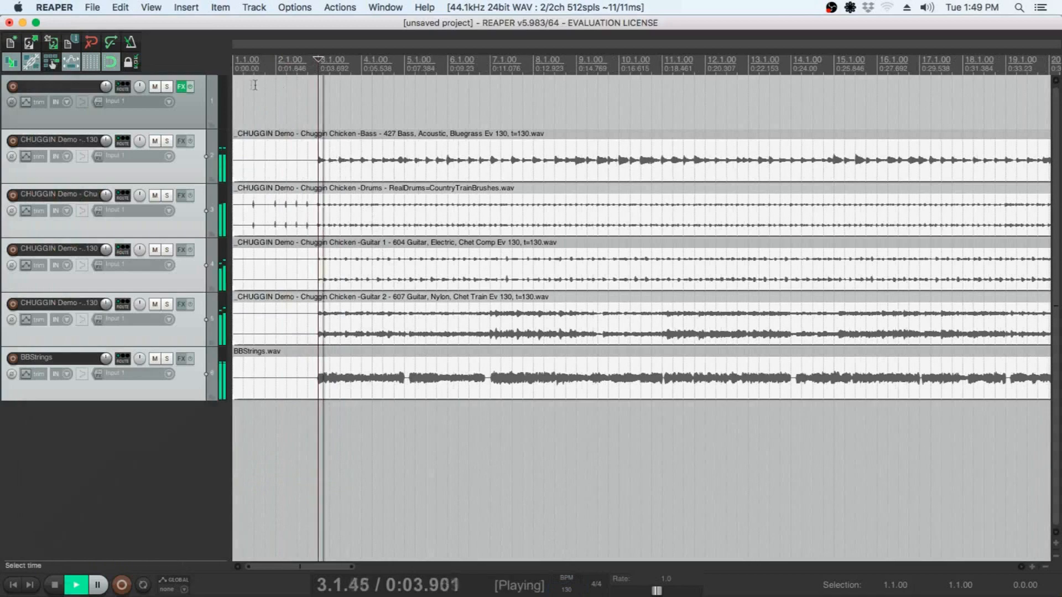
click(185, 87)
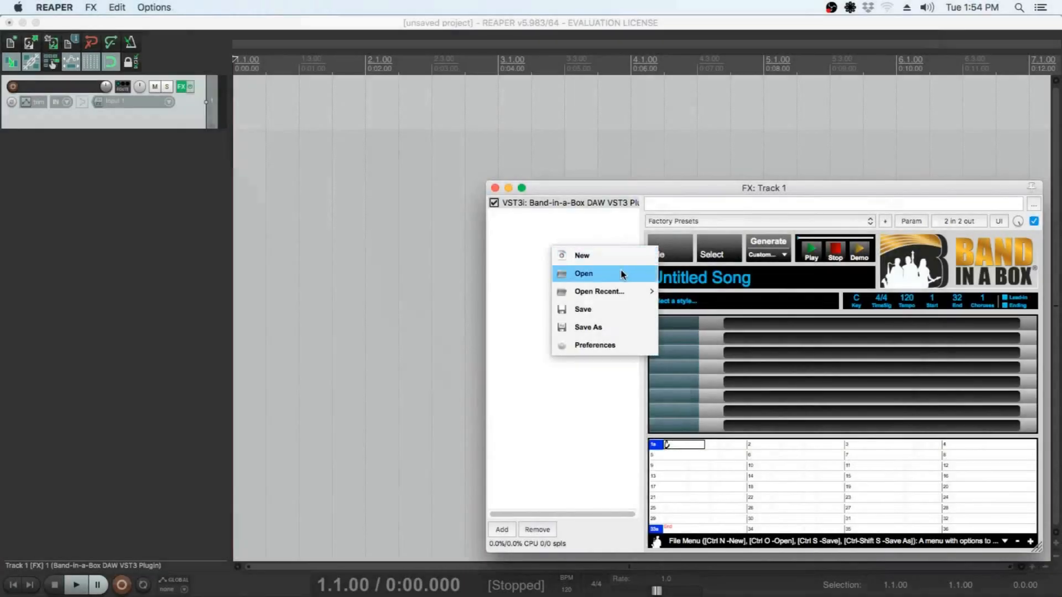
- Open the _JUTAI demo song from the RealTracks302 Demos folder in the Band-in-a-Box plugin
click(623, 274)
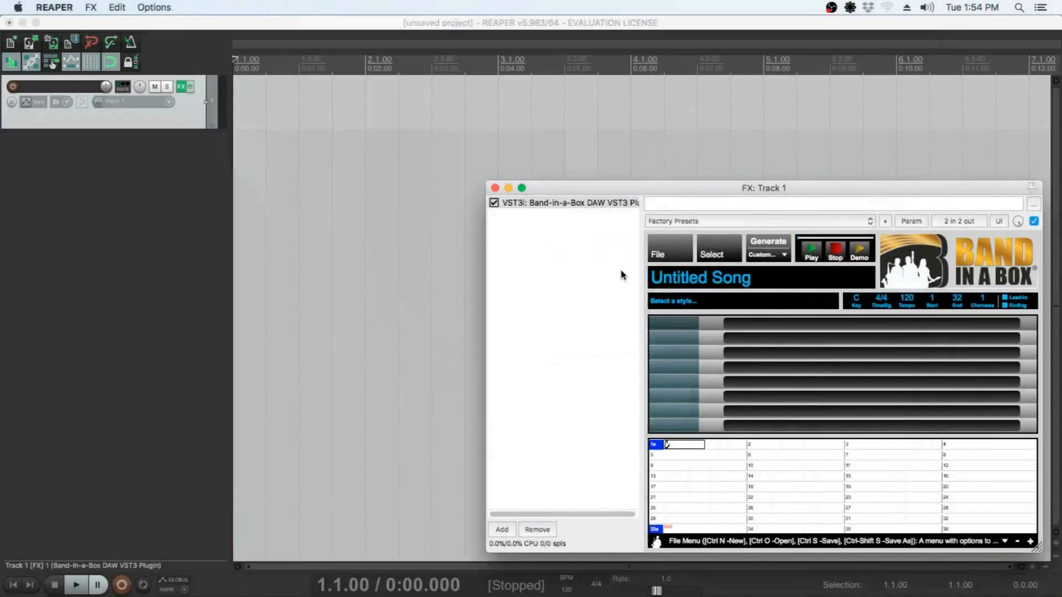
scroll(652, 265, down, 5)
scroll(655, 261, up, 3)
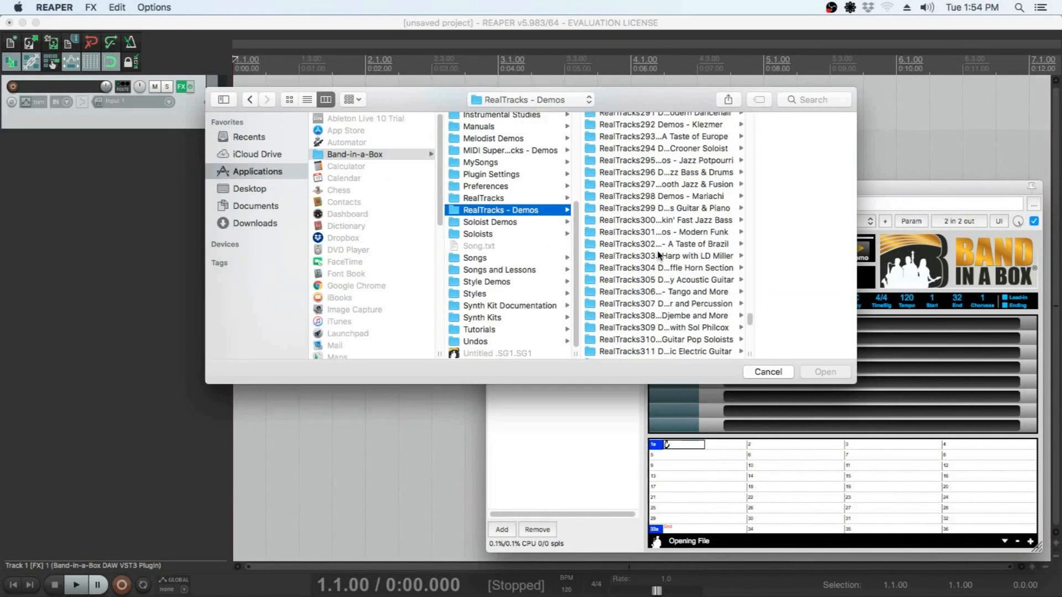
click(655, 248)
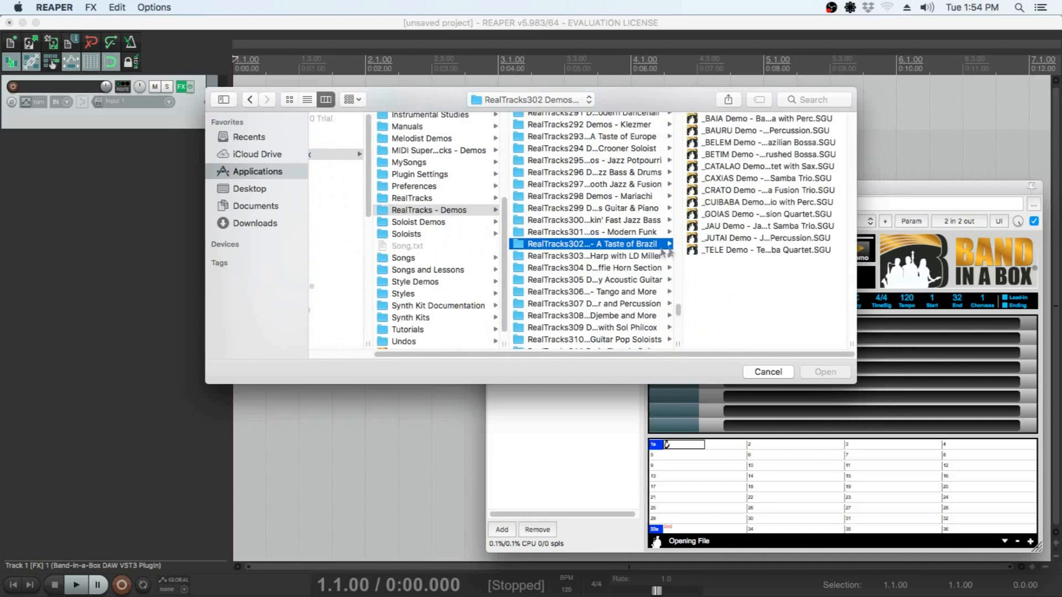
click(718, 239)
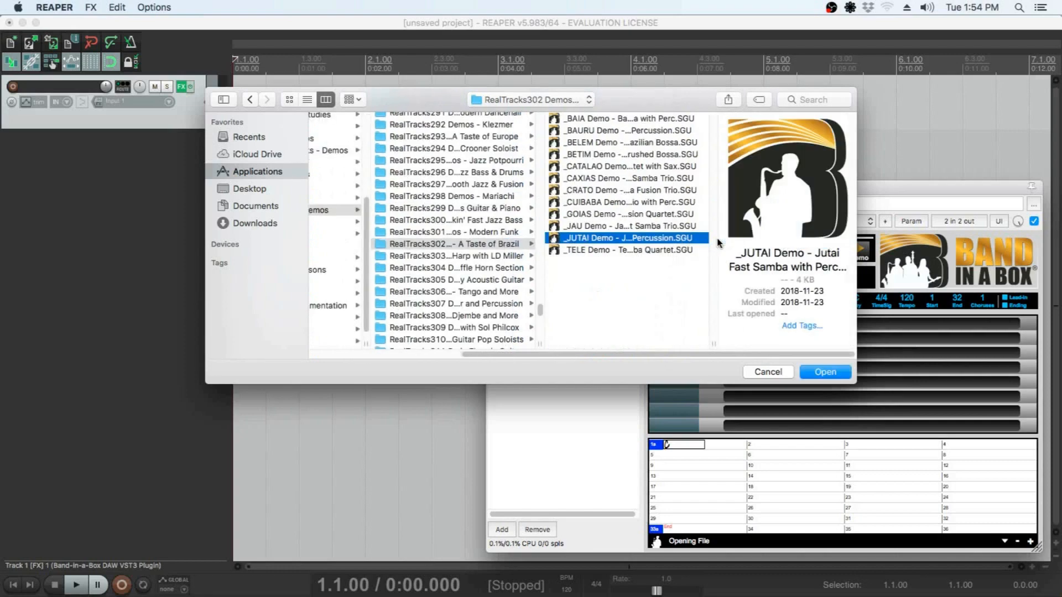
click(826, 372)
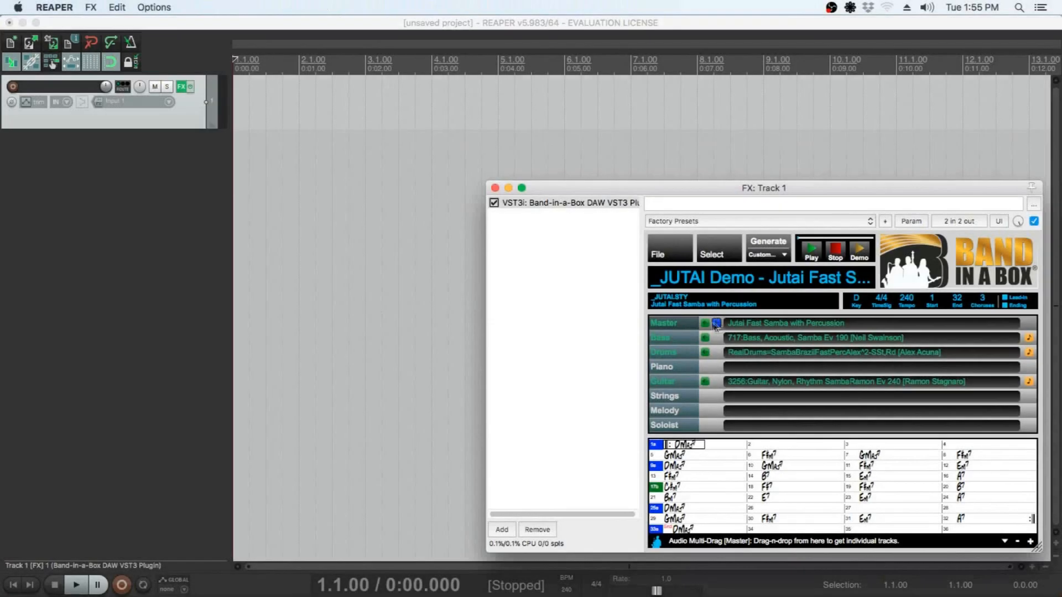
- Insert the generated parts of the _JUTAI demo on separate tracks below track 1 and play the project
drag(664, 323, 236, 186)
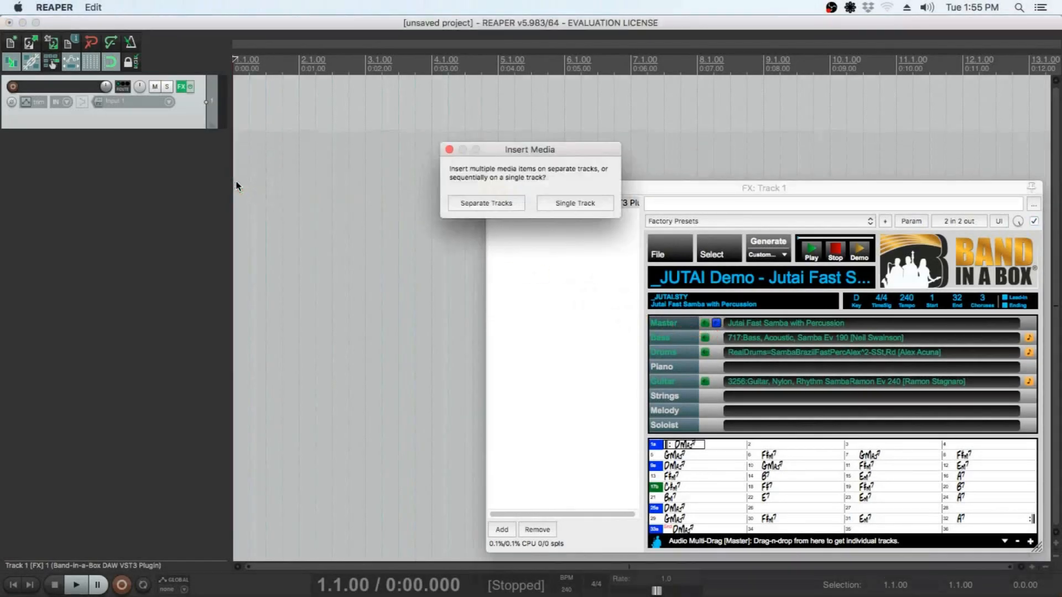
click(486, 203)
key(space)
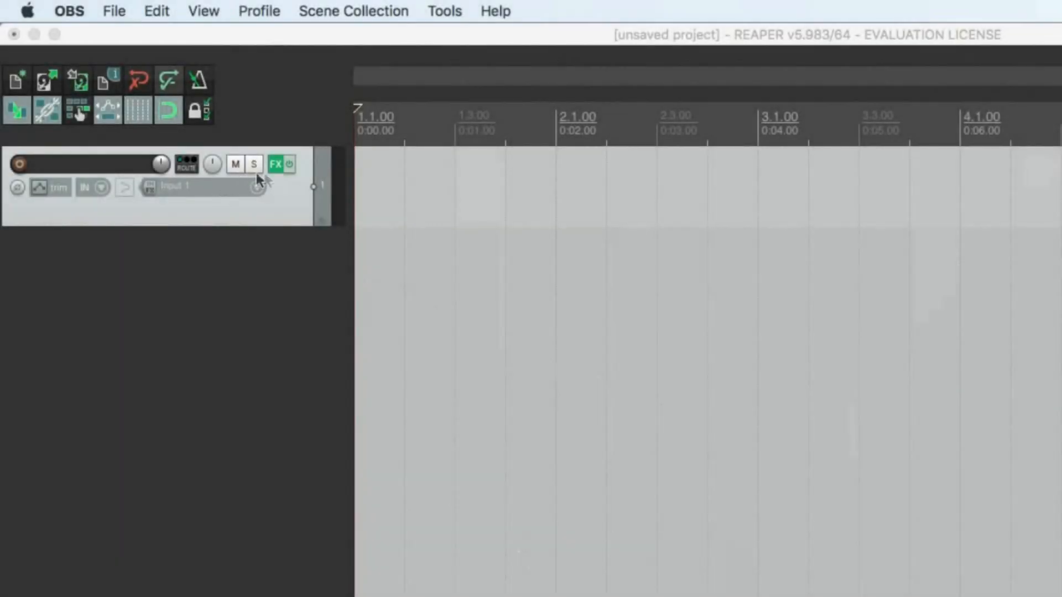
- Add another recently used Band-in-a-Box DAW VST3 plugin instance to track 1
right_click(278, 163)
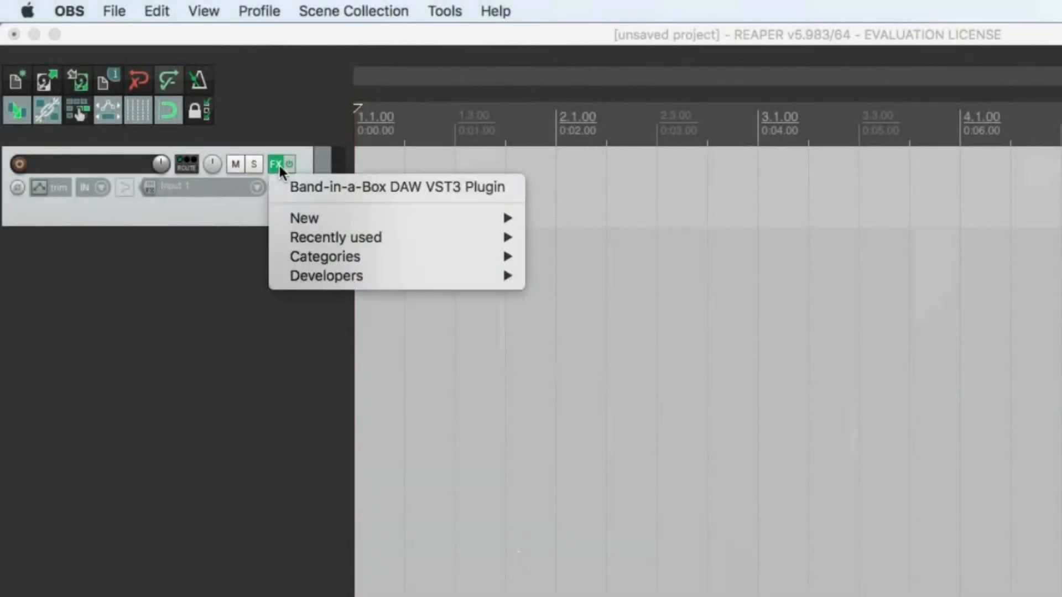
mouse_move(390, 238)
click(563, 236)
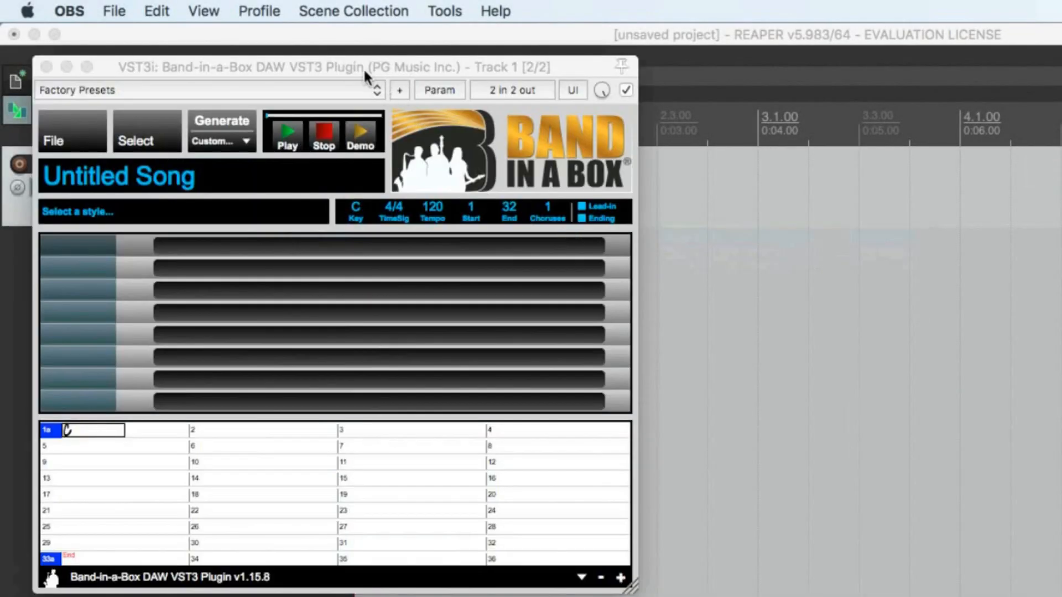
- Review the plugin preferences, covering the rendering options, folder locations and the list of selectable DAW hosts
click(69, 145)
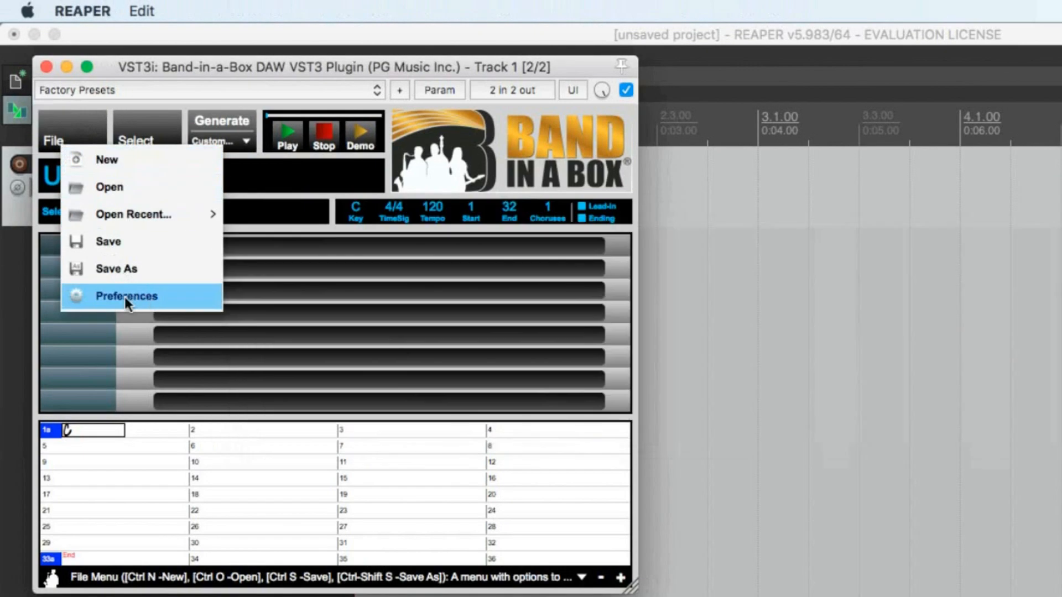
click(125, 297)
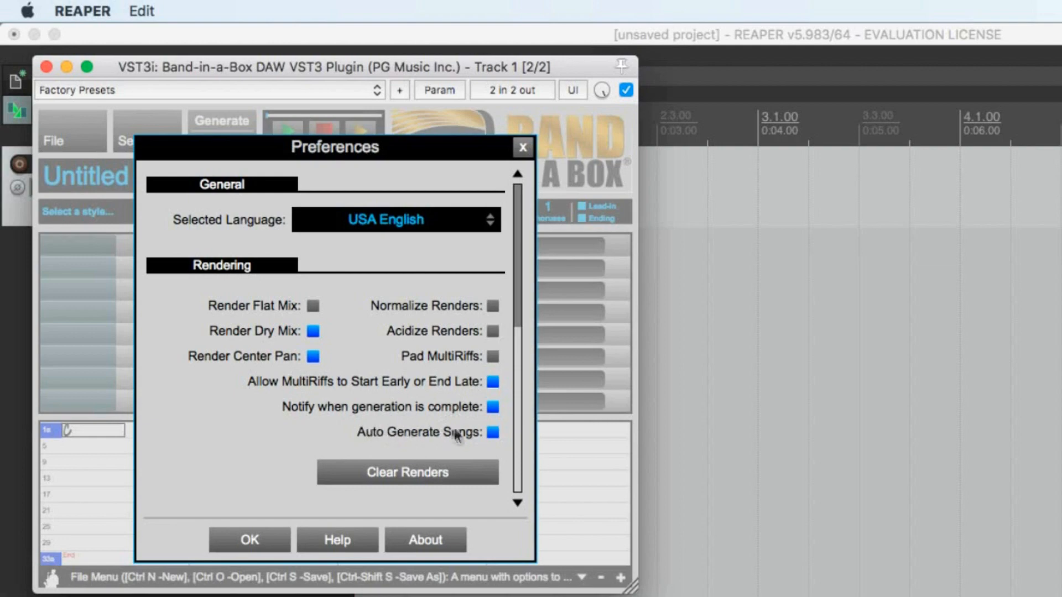
scroll(519, 327, down, 1)
drag(519, 327, 512, 439)
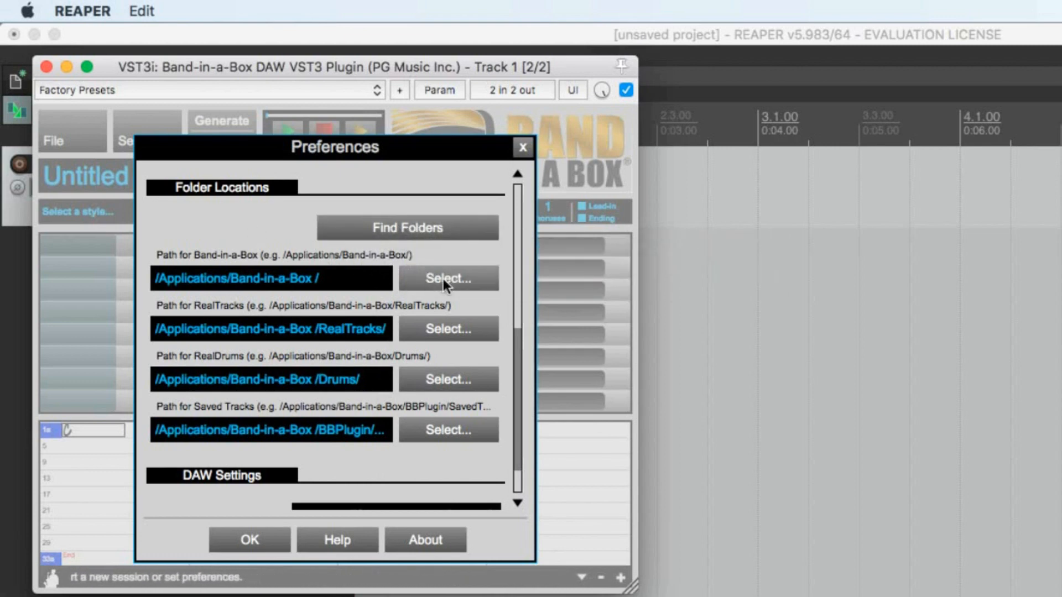
drag(515, 410, 516, 480)
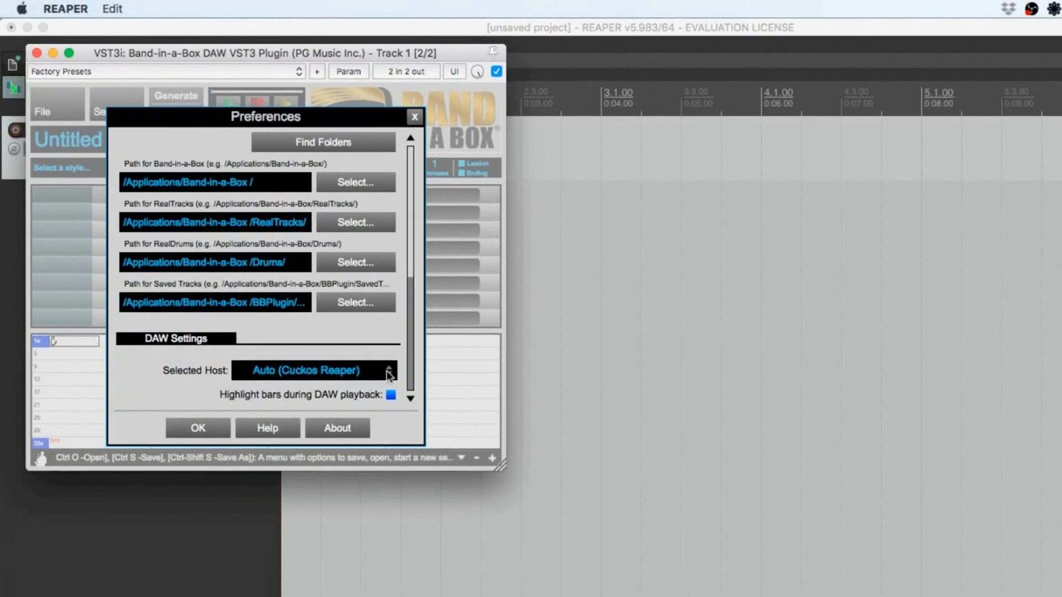
click(396, 380)
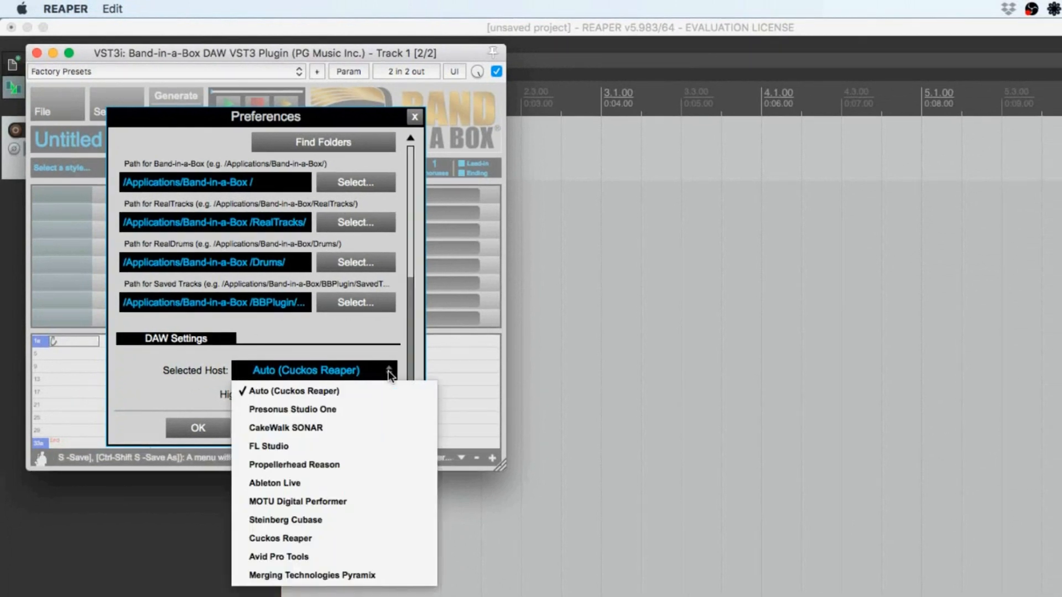
click(390, 377)
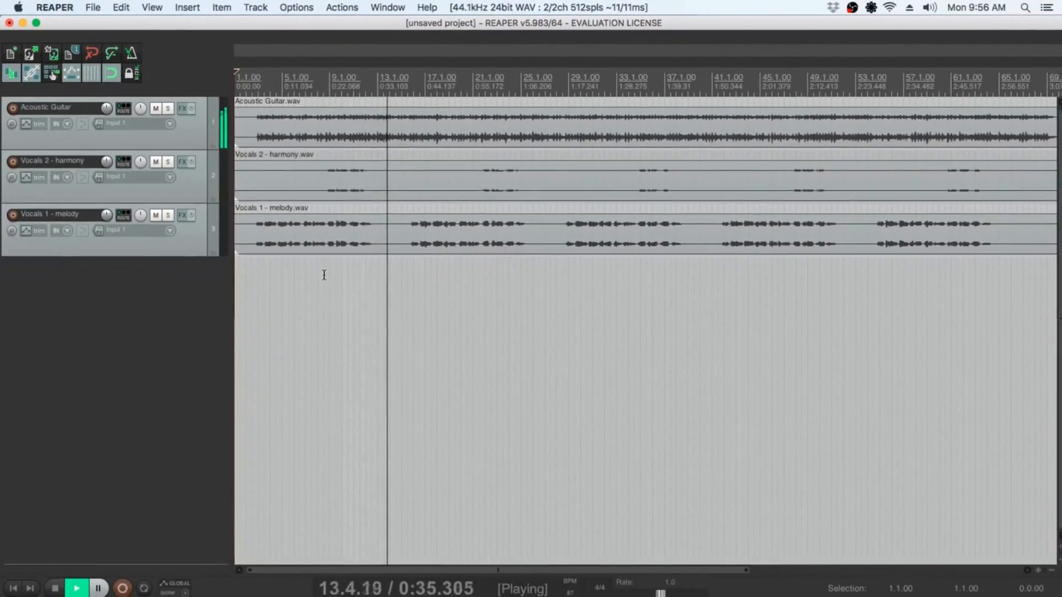
- Stop playback and add a new track below Vocals 1 - melody with the Band-in-a-Box DAW VST3 plugin on it
key(space)
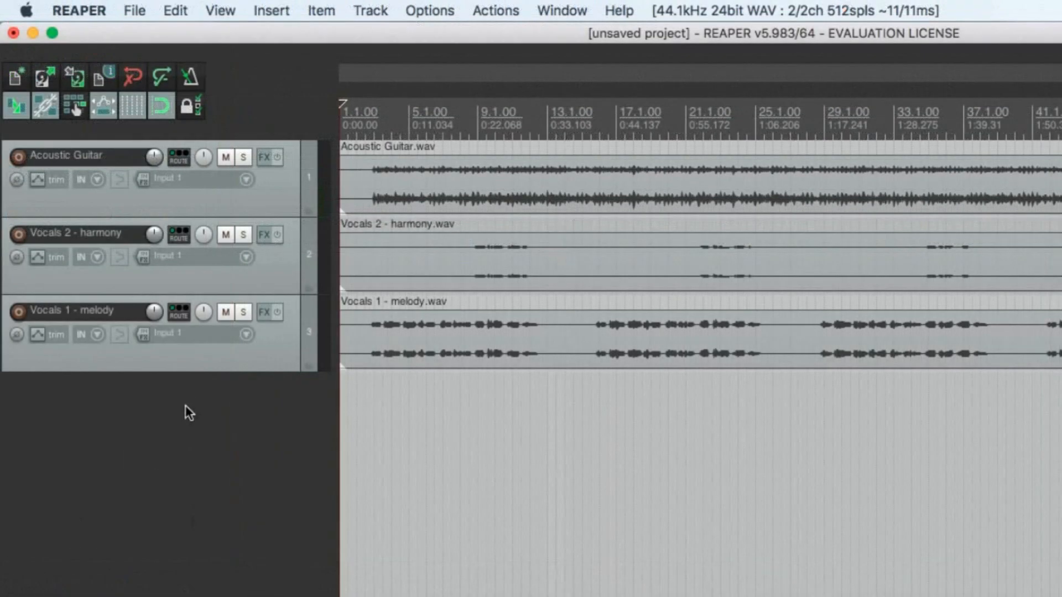
right_click(185, 407)
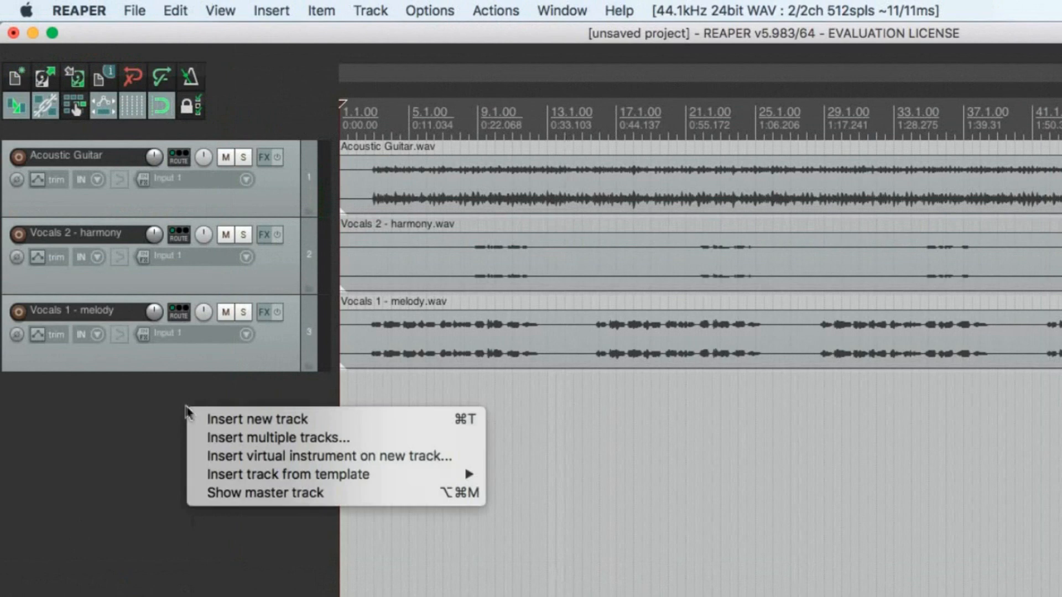
click(225, 419)
right_click(266, 392)
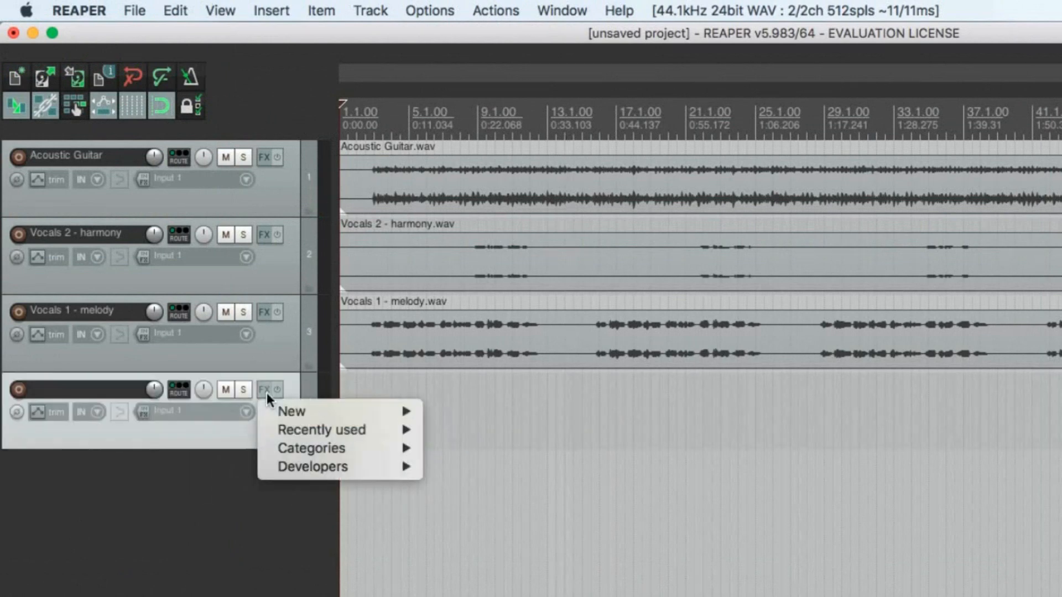
mouse_move(388, 430)
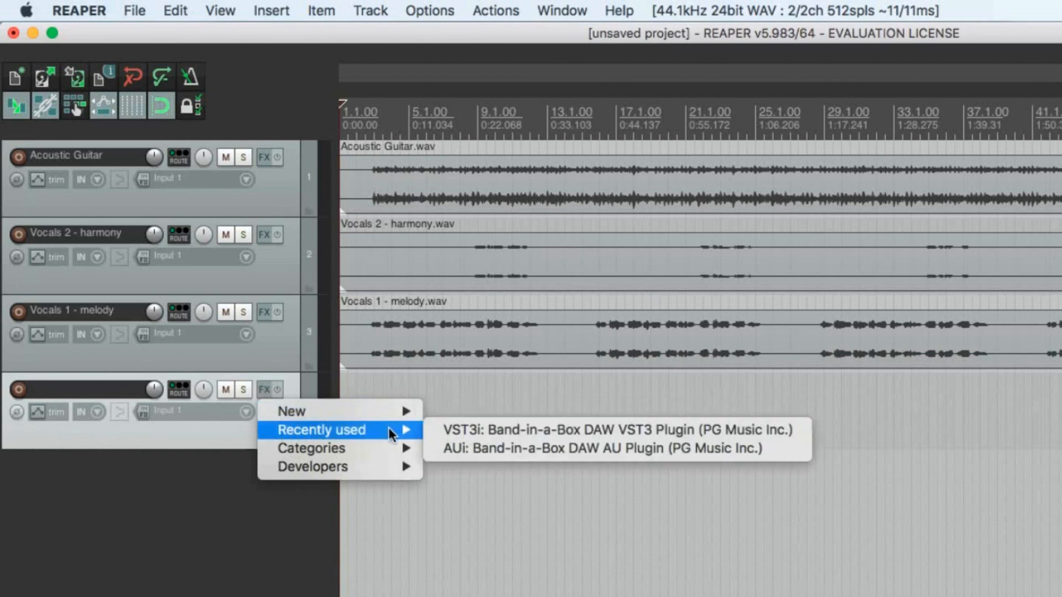
click(457, 429)
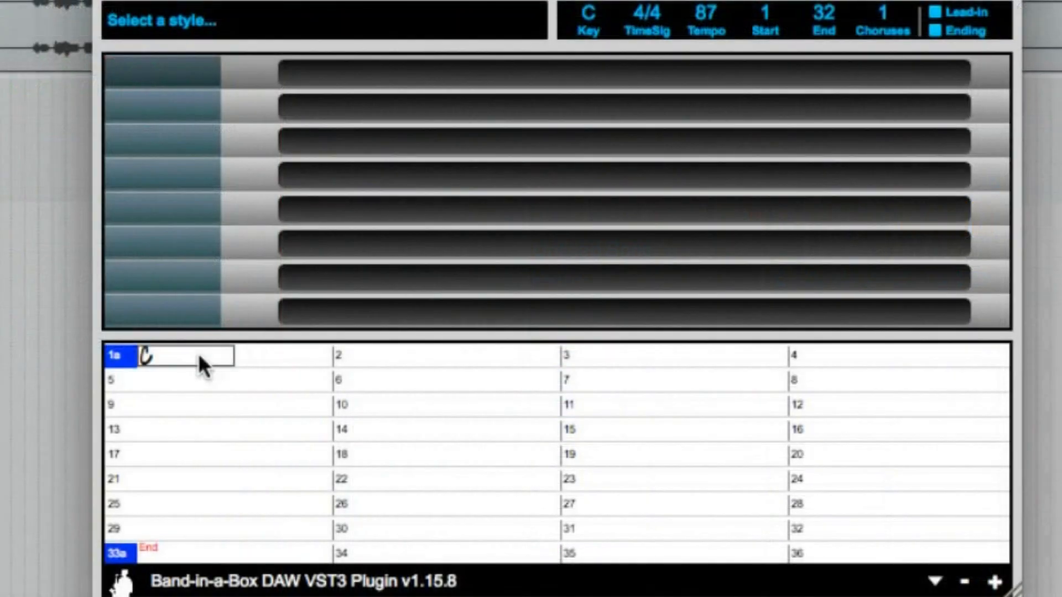
- Enter the chords Em in bar 2, F in bar 3, and C followed by C7 in bar 4 of the chord sheet
key(Right)
key(Right)
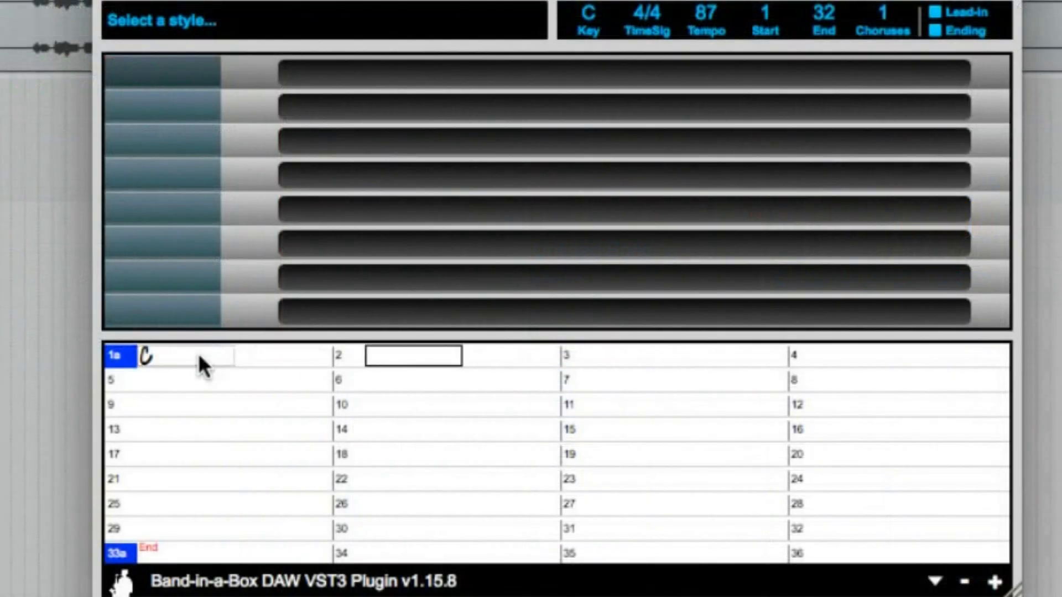
key(Right)
key(Right)
text(F)
key(Right)
key(Right)
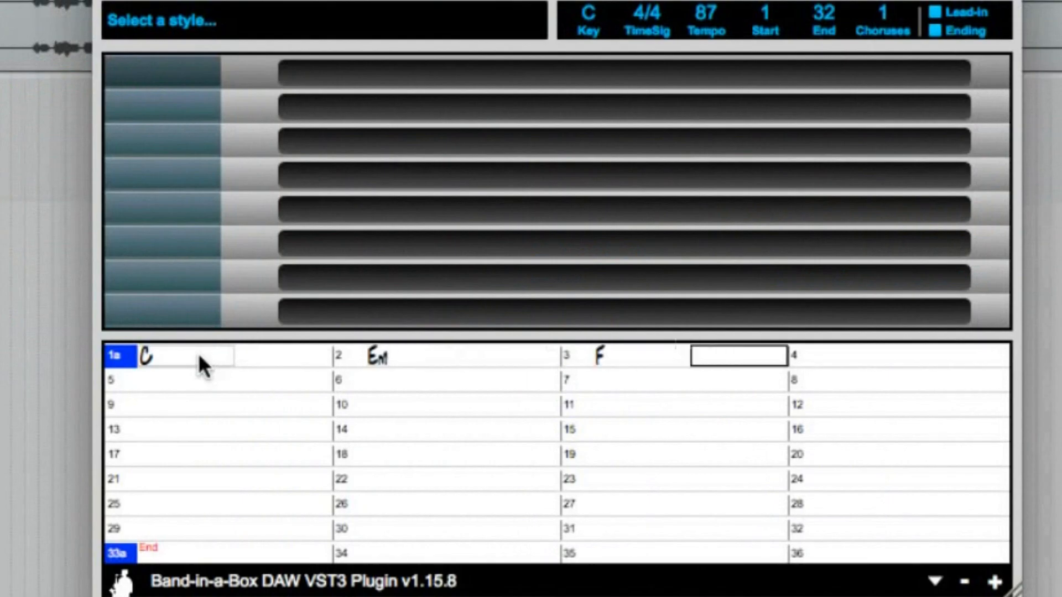
text(C)
key(Right)
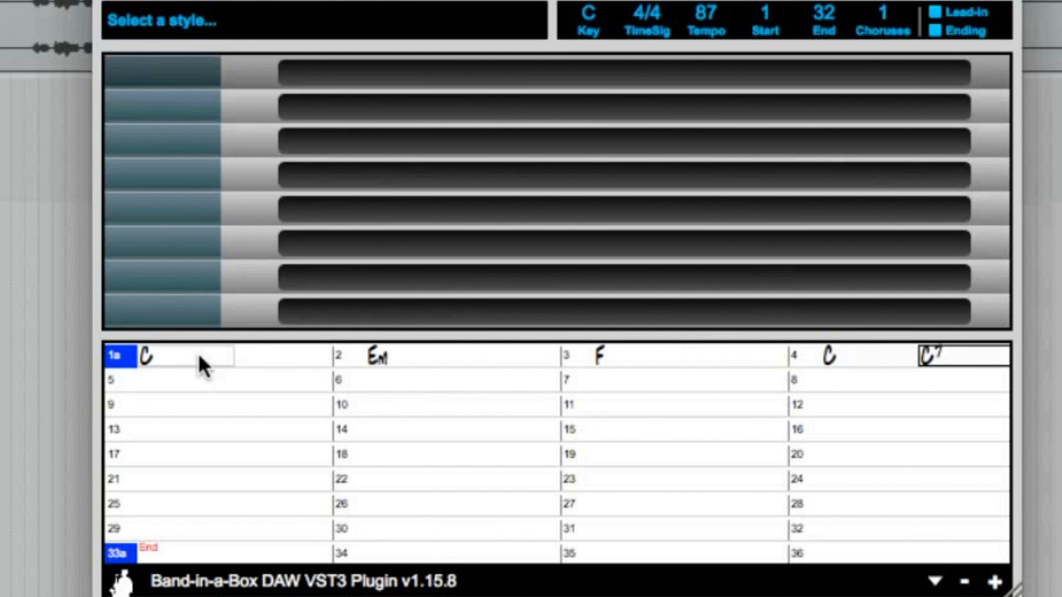
text(C7)
key(Right)
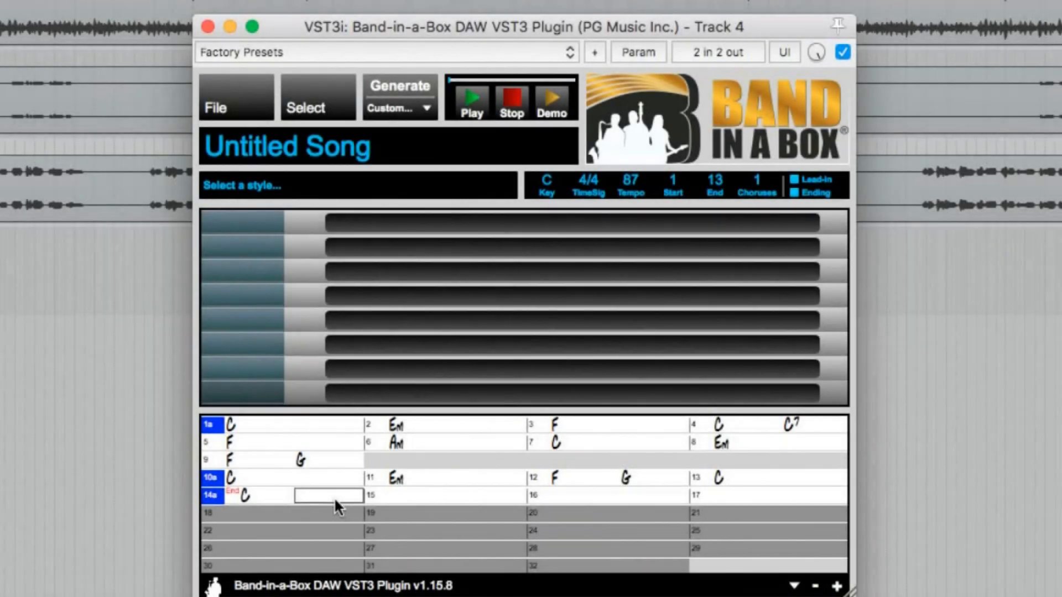
- Set the number of choruses in the song to 5
click(756, 181)
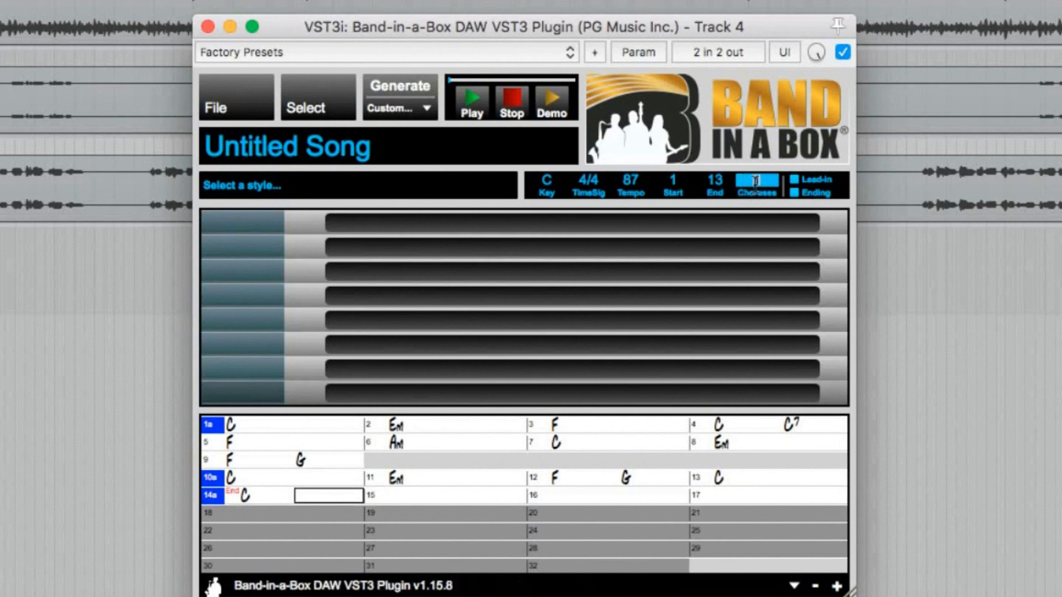
text(5)
key(Return)
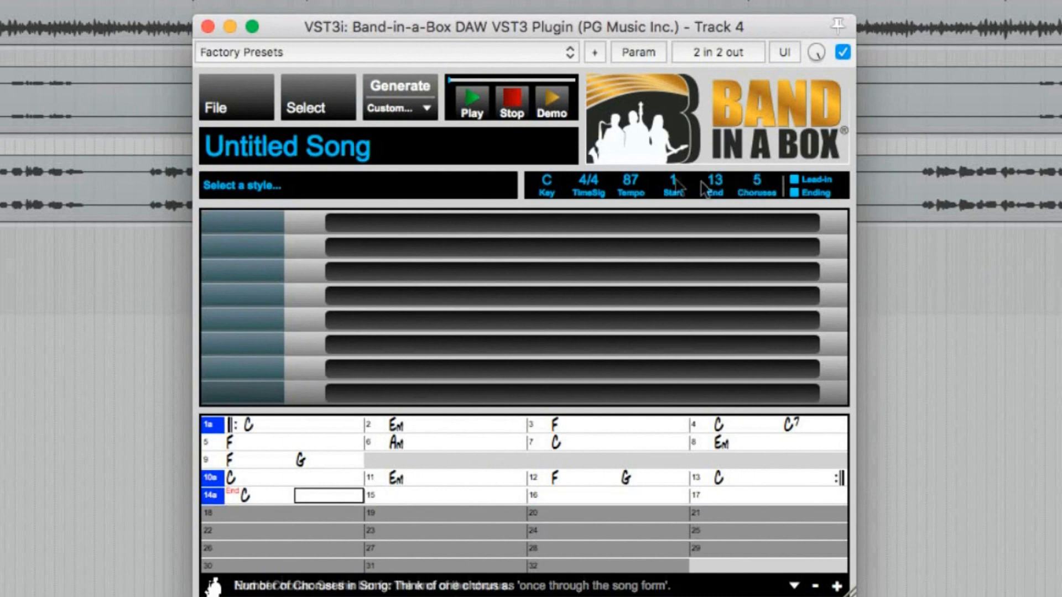
- Open the StylePicker and filter the styles by tempo 85, Ev8 (Even 8ths) feel and the text "americana"
click(306, 95)
click(344, 111)
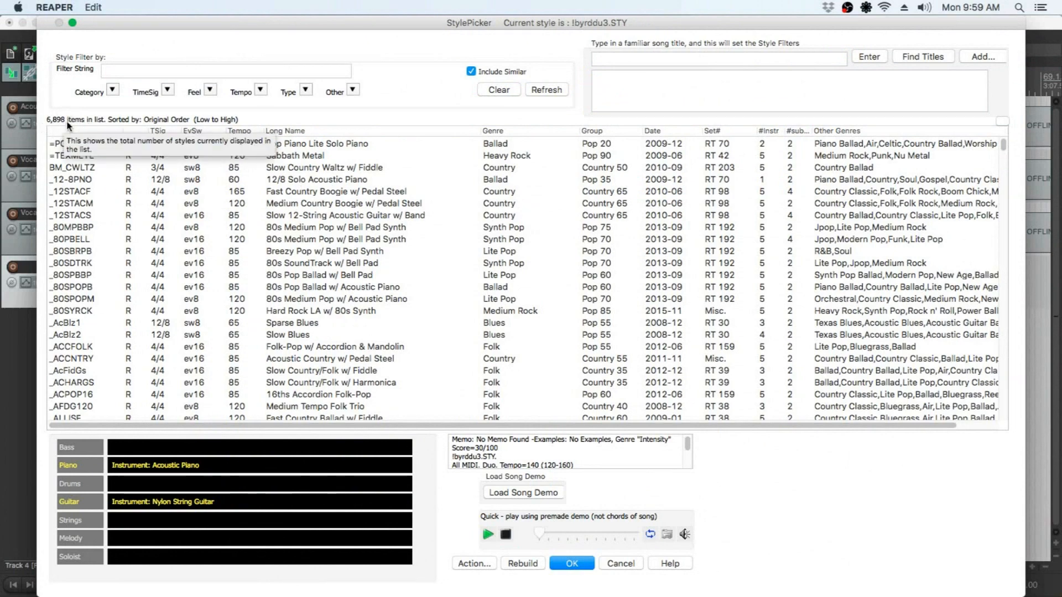
click(260, 90)
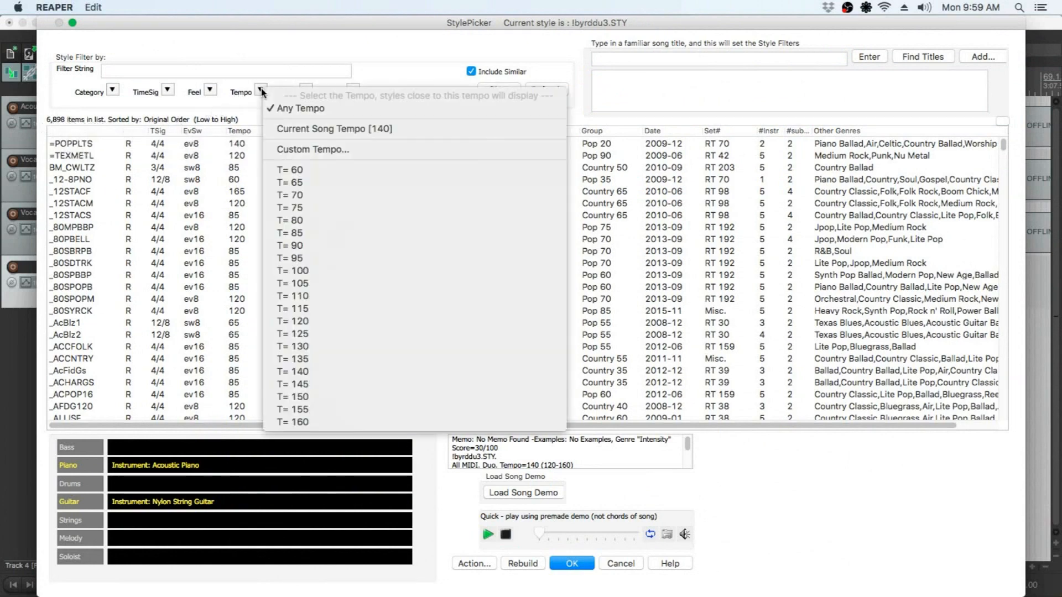
click(319, 233)
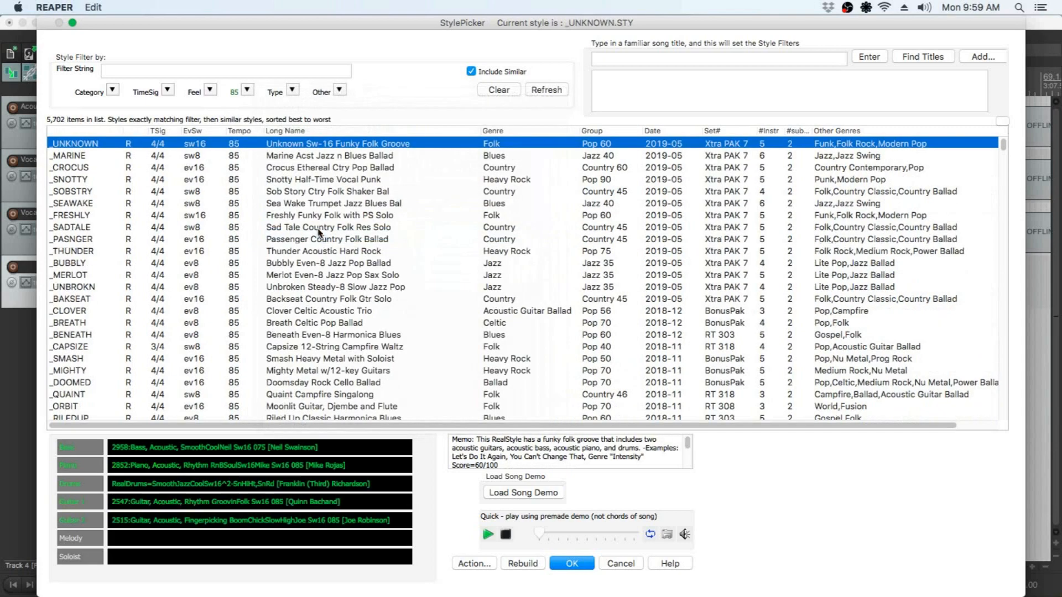
click(211, 91)
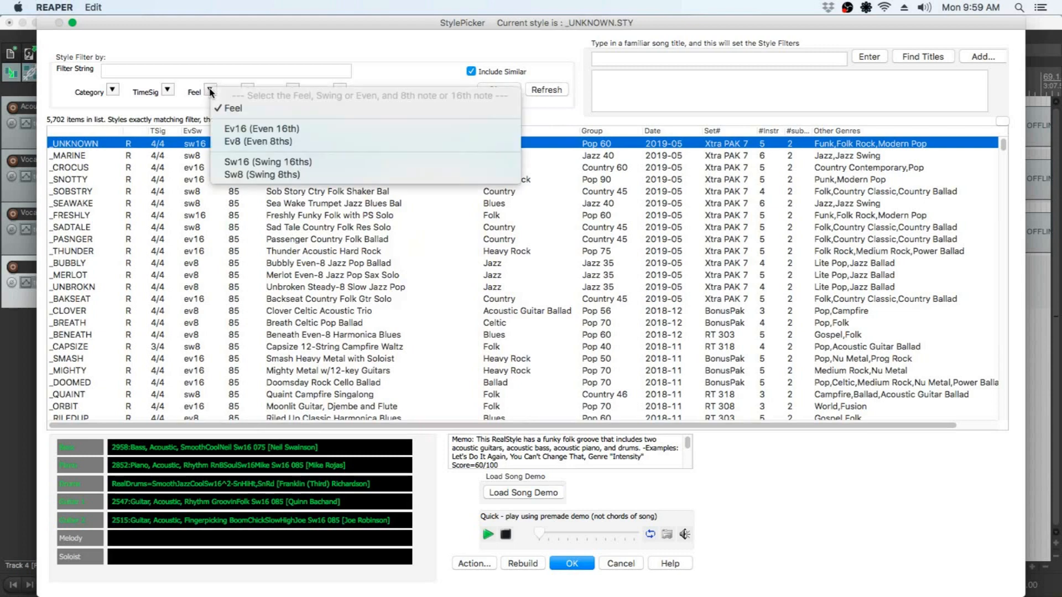
click(281, 142)
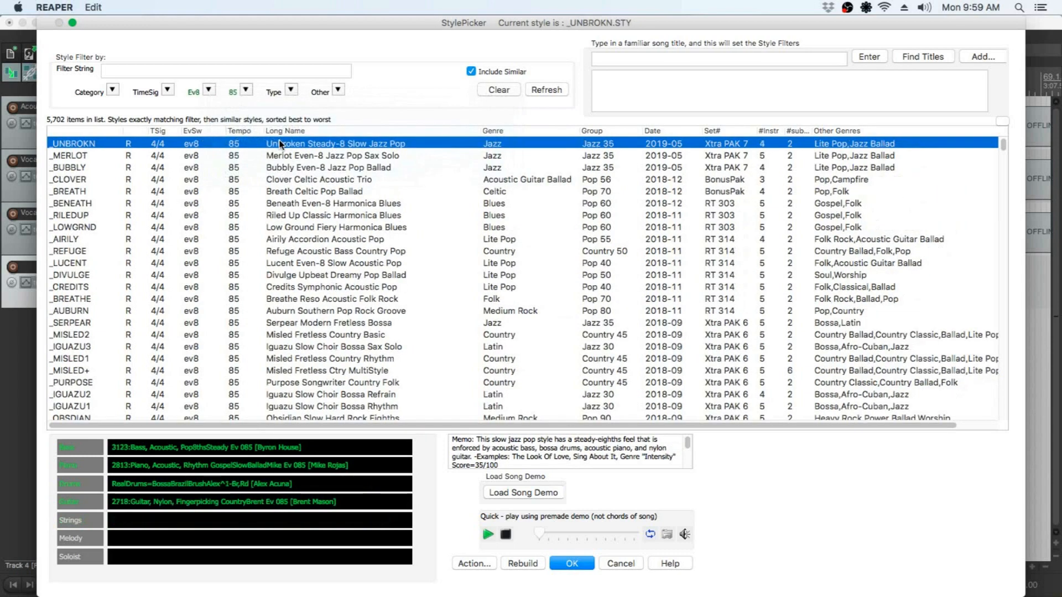
click(207, 70)
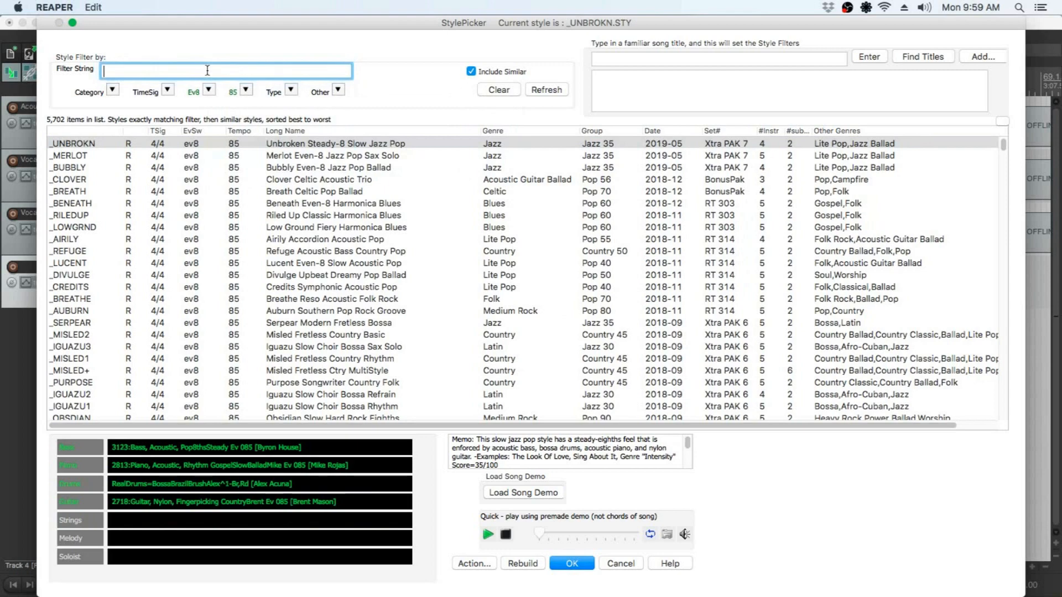
text(americana)
- Audition the _WETLAND, _STRANGR and _HIGHSID styles from the filtered americana list
scroll(160, 191, down, 10)
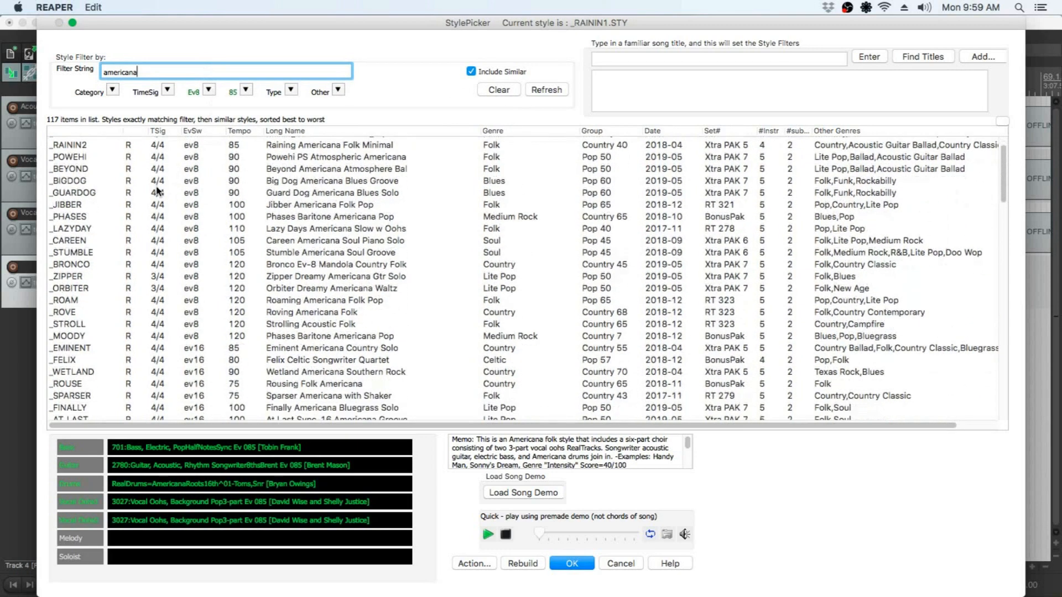
click(86, 170)
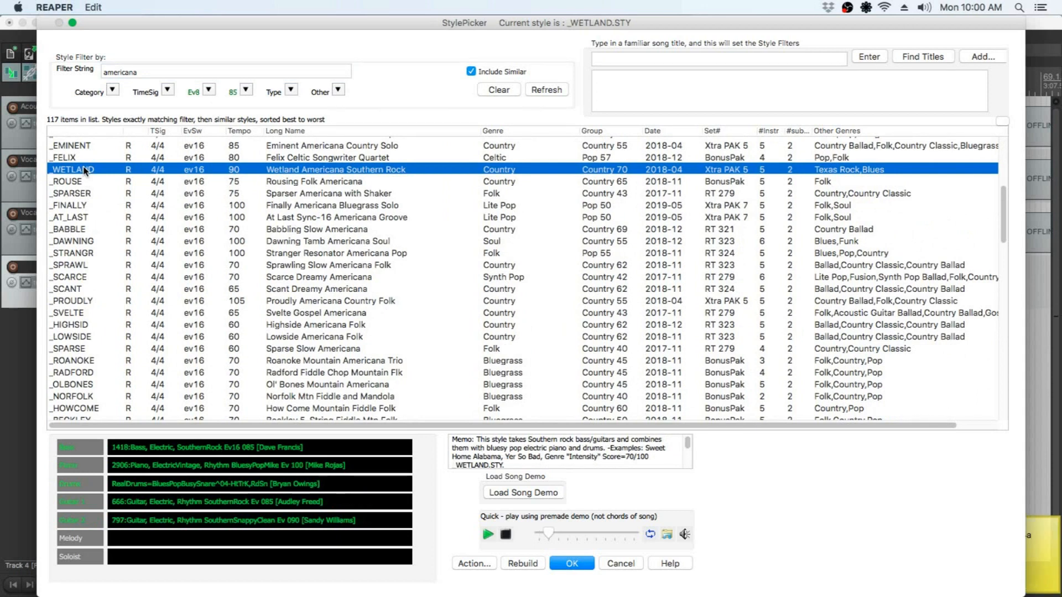
click(90, 253)
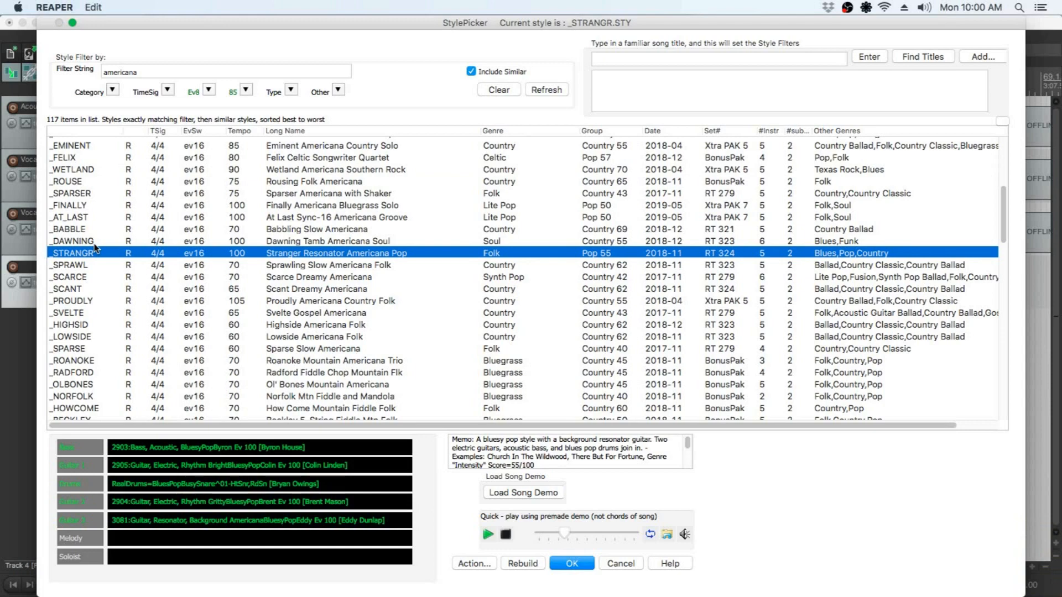
click(86, 322)
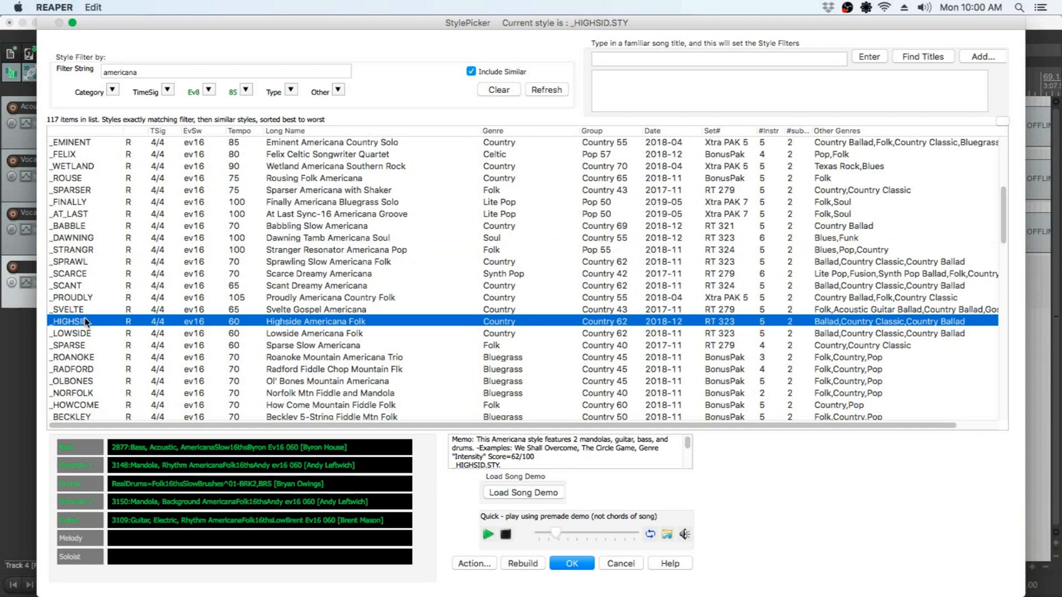
- Load the _OLBONES style, Ol' Bones Mountain Americana, into the song
scroll(86, 321, down, 3)
click(86, 278)
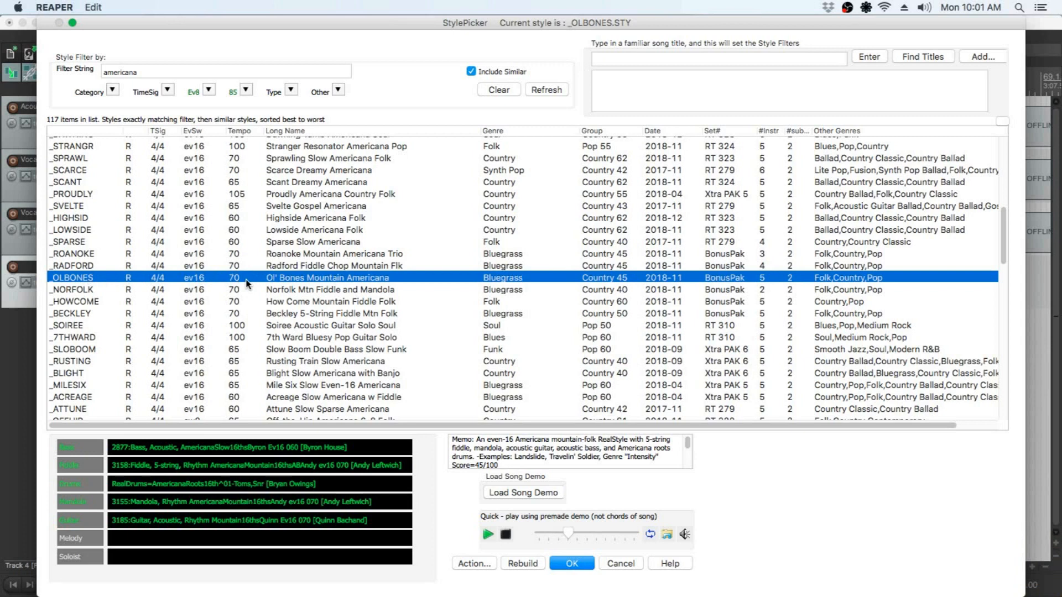
click(581, 564)
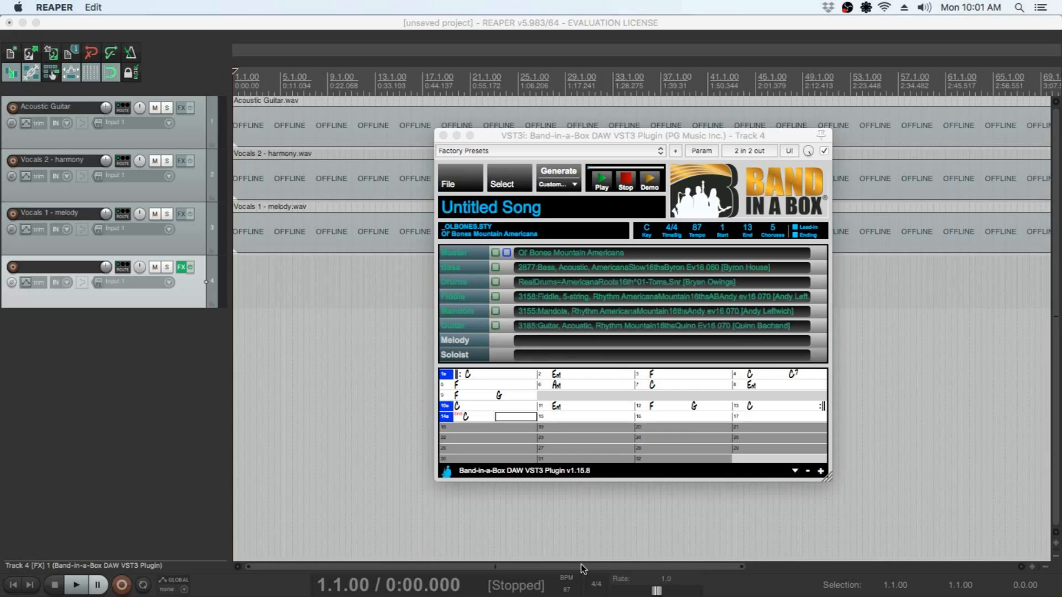
- Generate the song's tracks and place them in the project from bar 1, each on its own new track below track 4
click(559, 173)
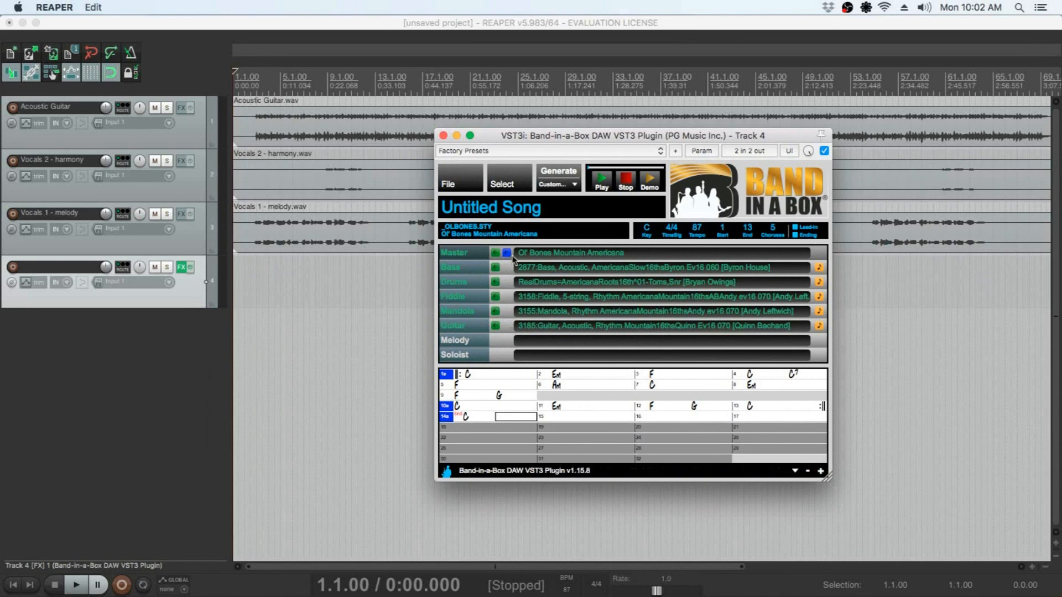
drag(509, 254, 237, 324)
click(479, 206)
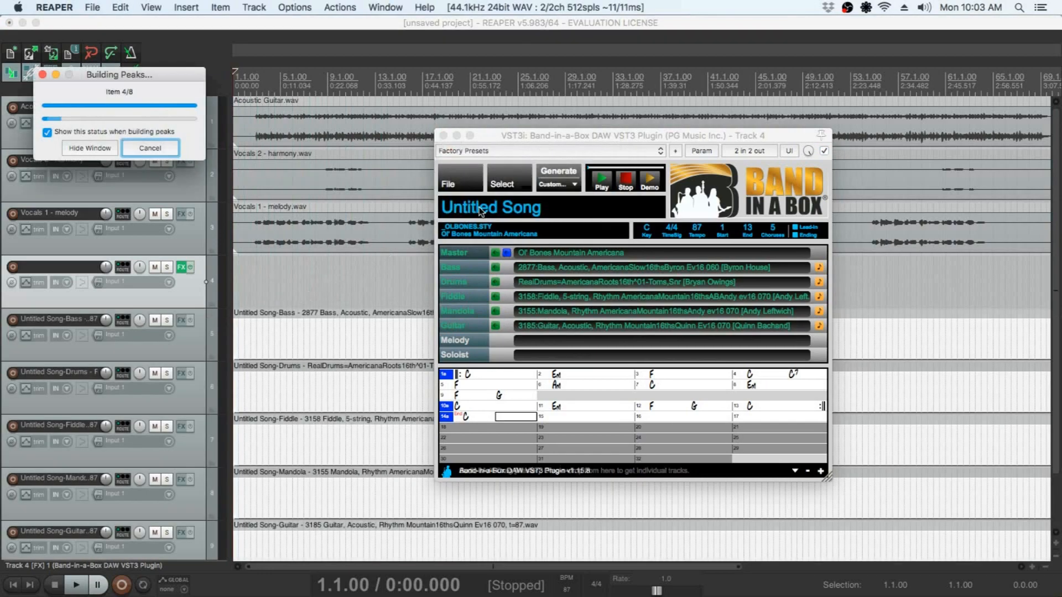
- Play the project with the generated tracks fitted into view, and mute the Acoustic Guitar track
key(space)
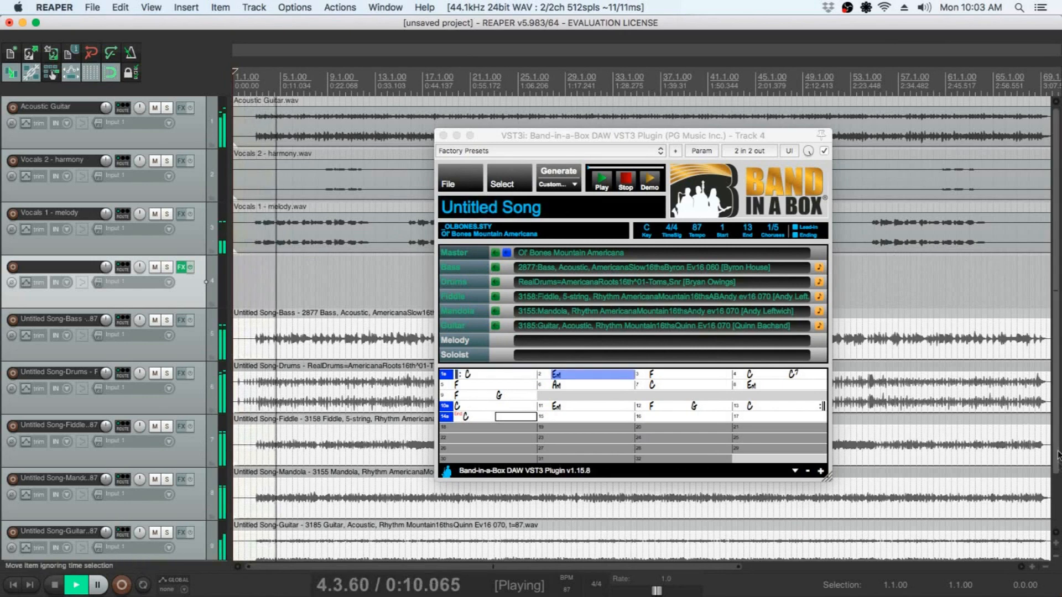
click(1058, 561)
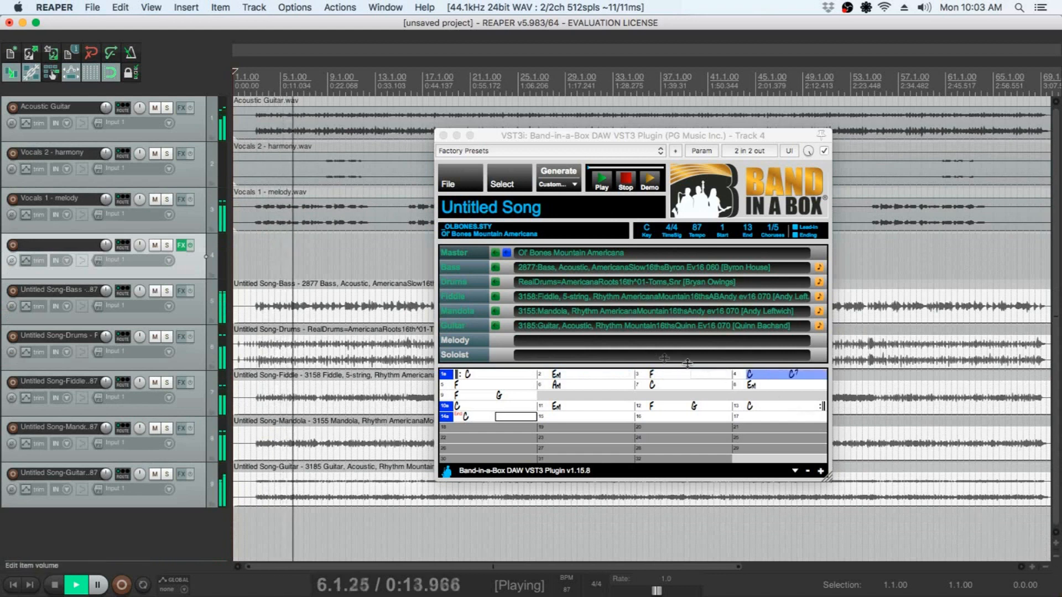
click(156, 108)
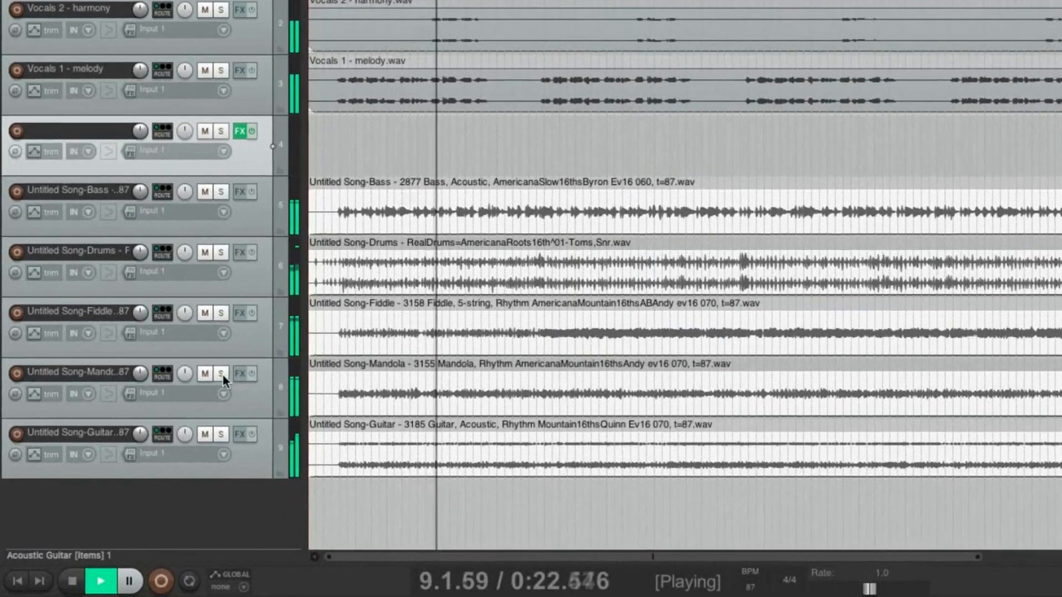
- Listen to the Mandola, Fiddle, Drums and Bass tracks by adding them to the solo one at a time, and clear all solos
click(177, 417)
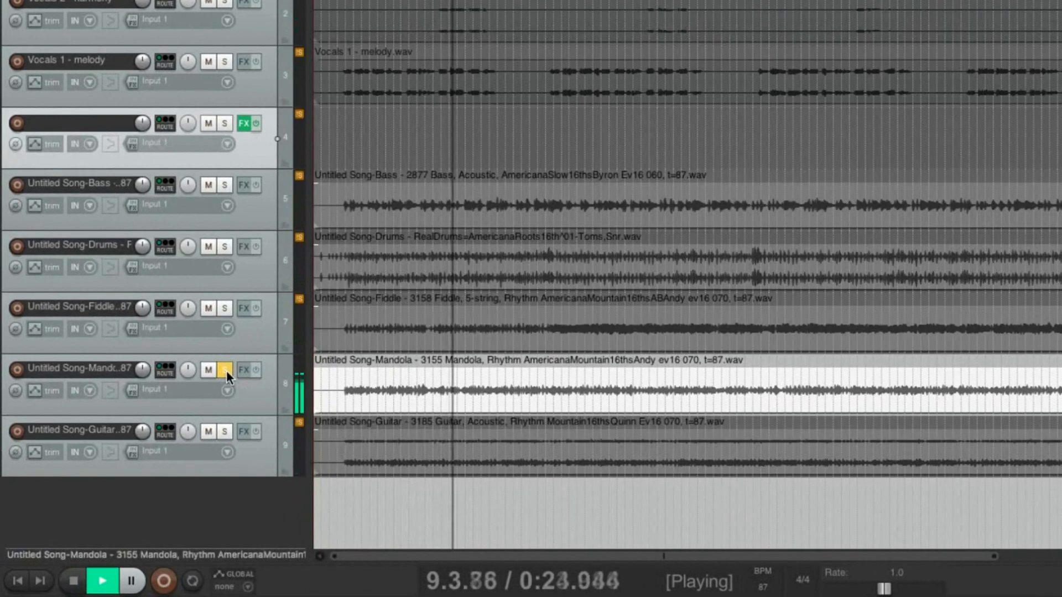
click(225, 308)
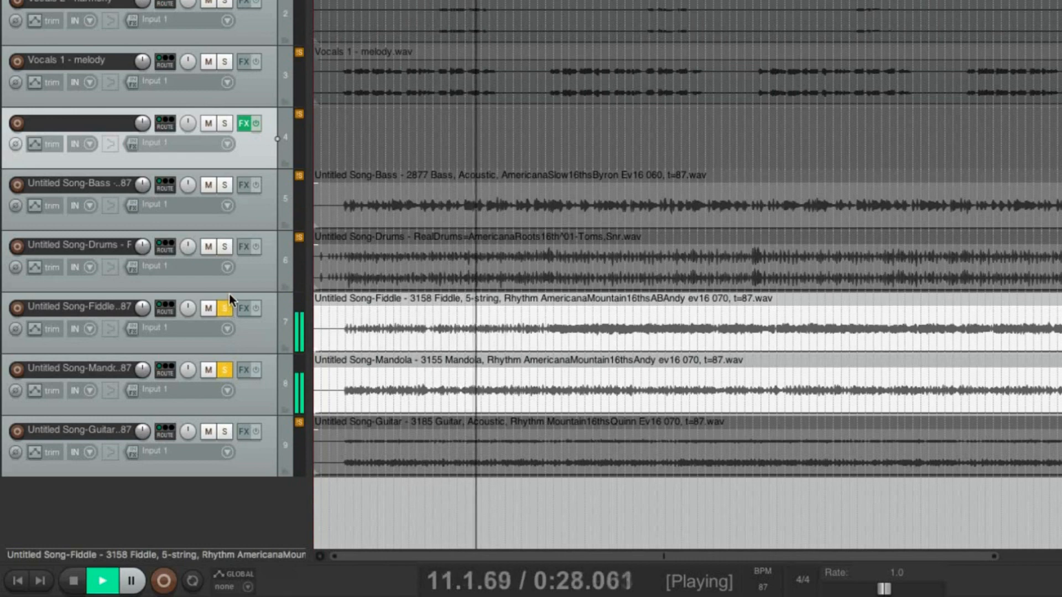
click(224, 249)
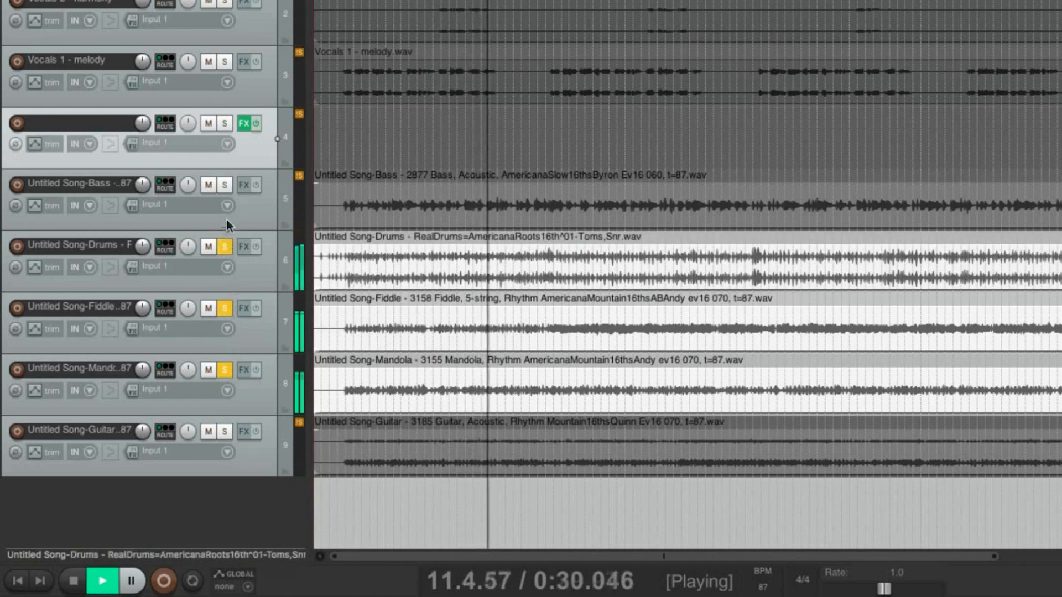
click(225, 185)
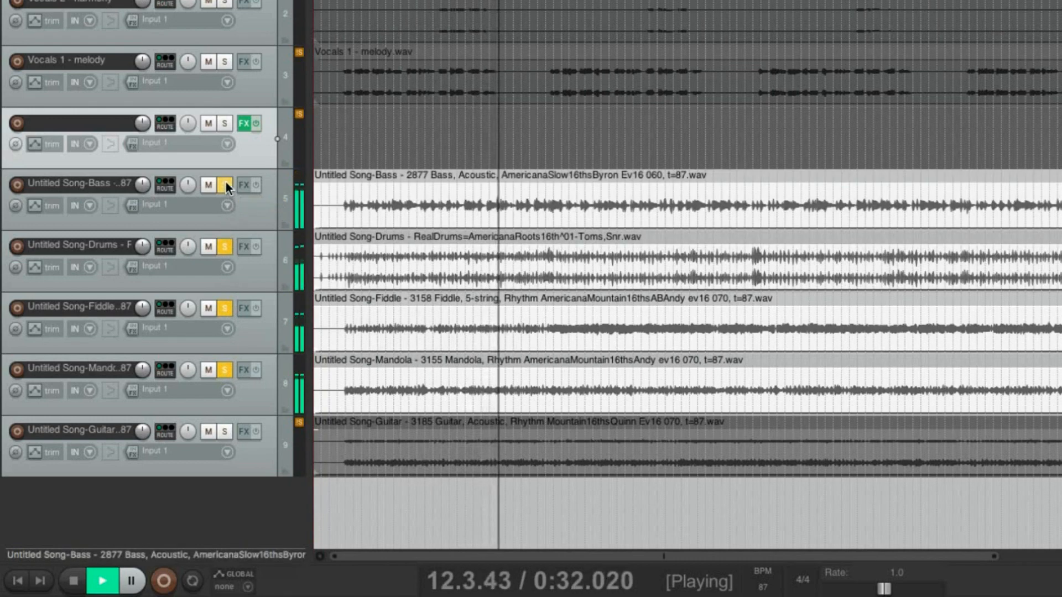
click(225, 185)
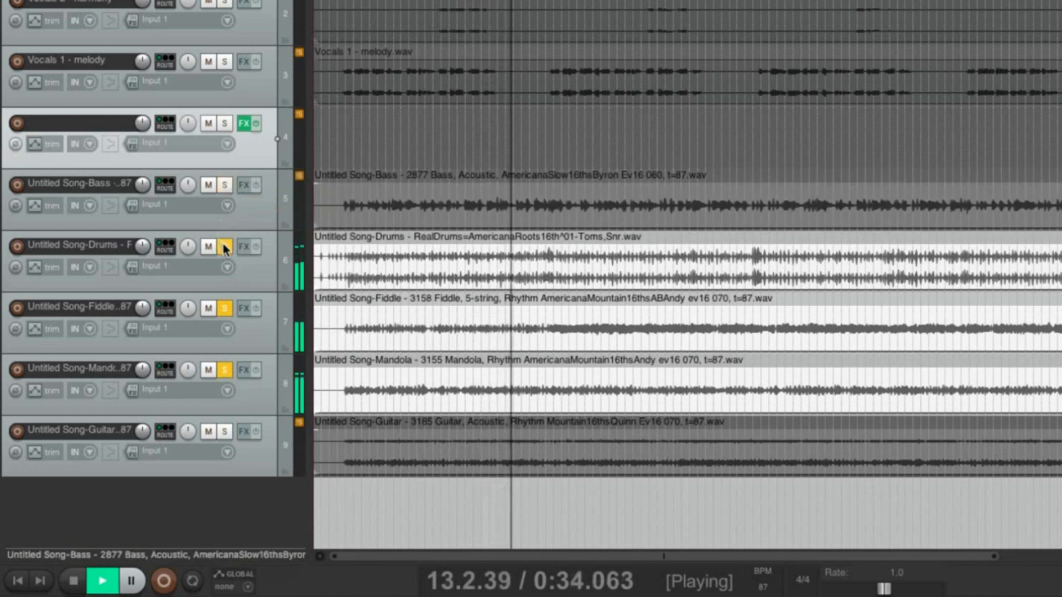
click(224, 247)
click(224, 308)
click(225, 370)
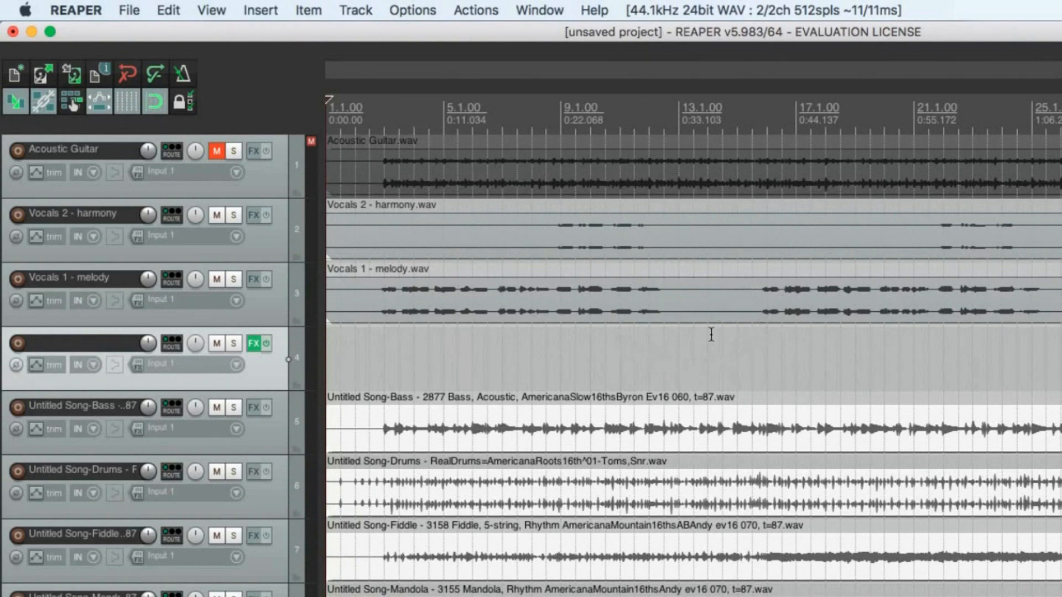
- Reopen the Band-in-a-Box plugin on track 4 in a floating window and close the FX chain window
click(256, 343)
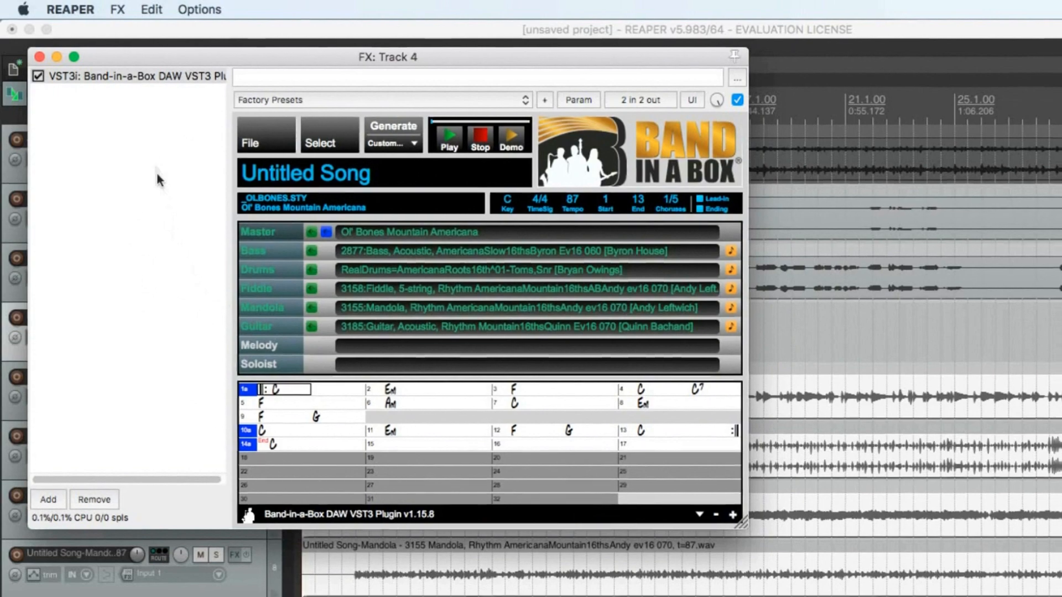
double_click(131, 76)
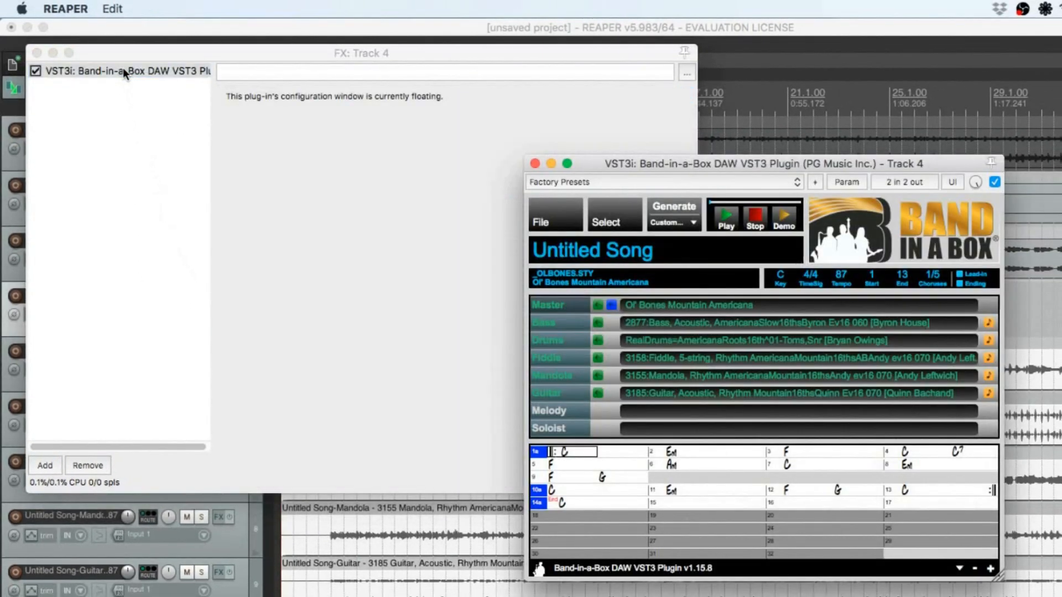
click(37, 53)
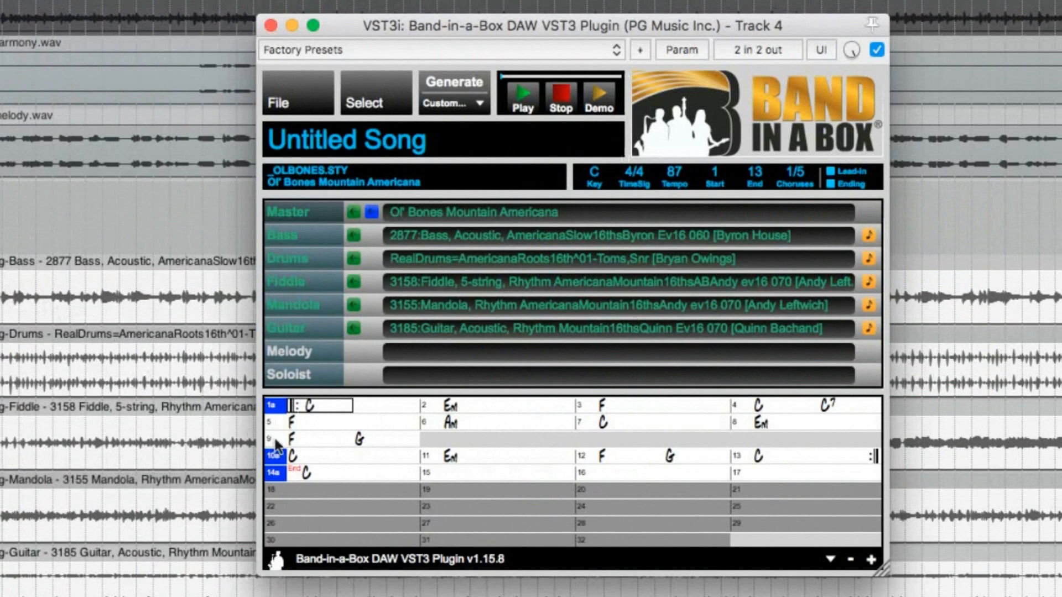
- Select bars 10 to 13 in the chord sheet and open the RealTracks list for a MultiRiff
drag(300, 457, 766, 461)
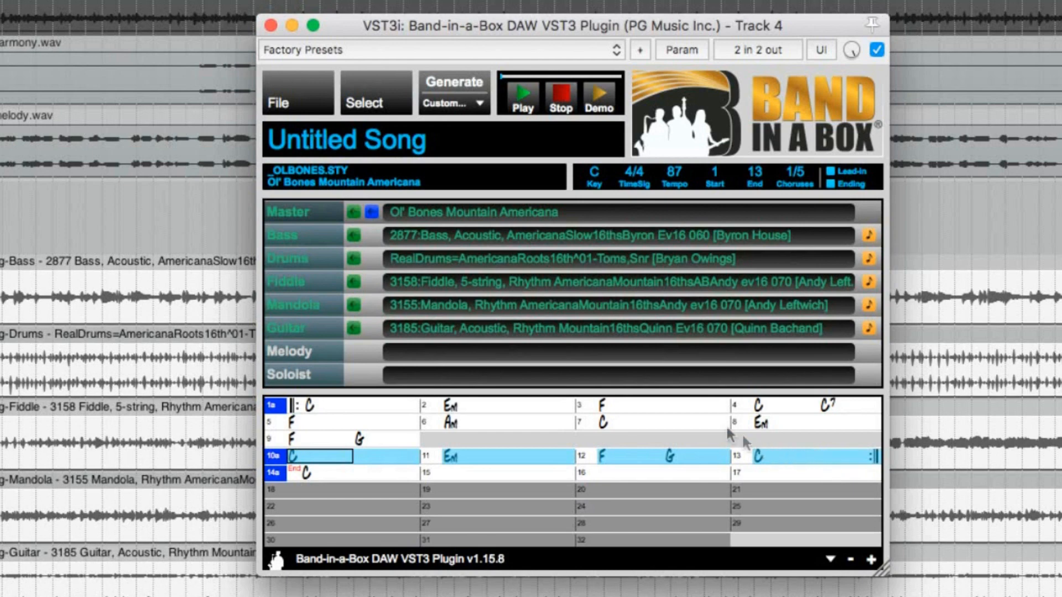
click(360, 91)
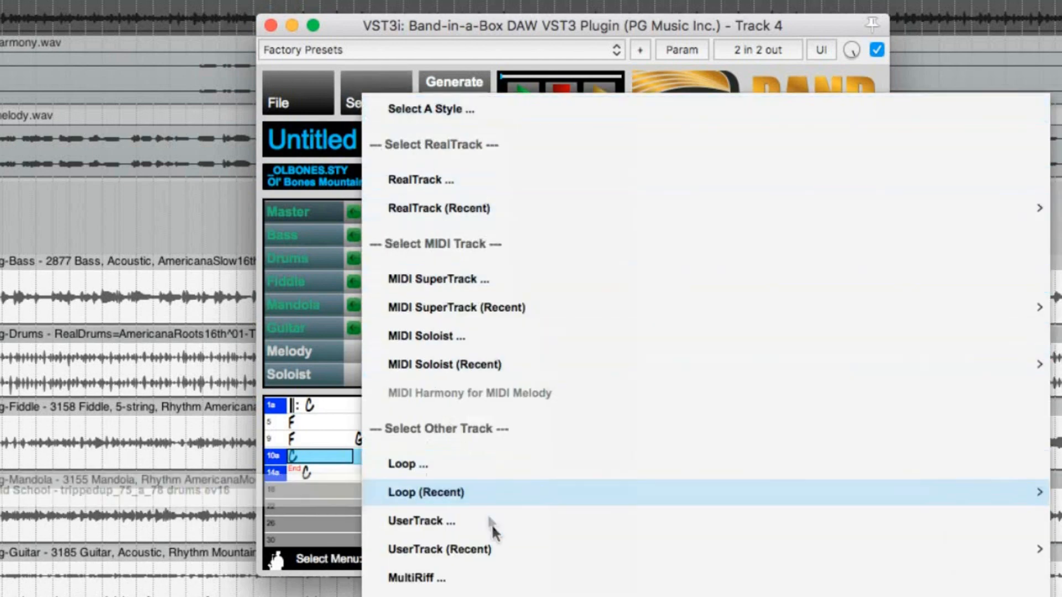
click(511, 581)
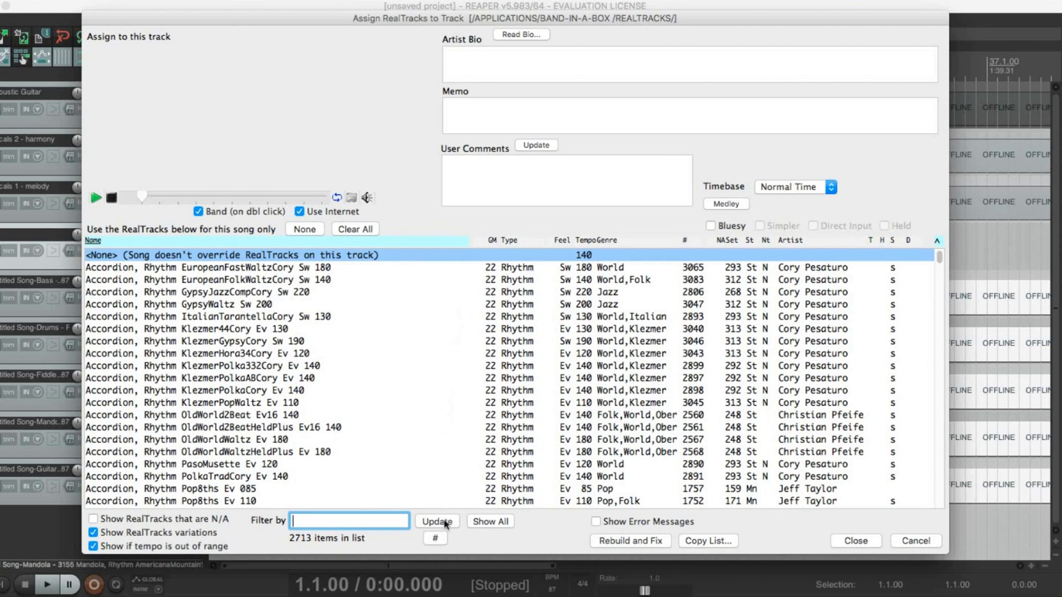
- Filter the RealTracks by artist Brent Mason, Soloist type and the text "acoustic"
click(435, 538)
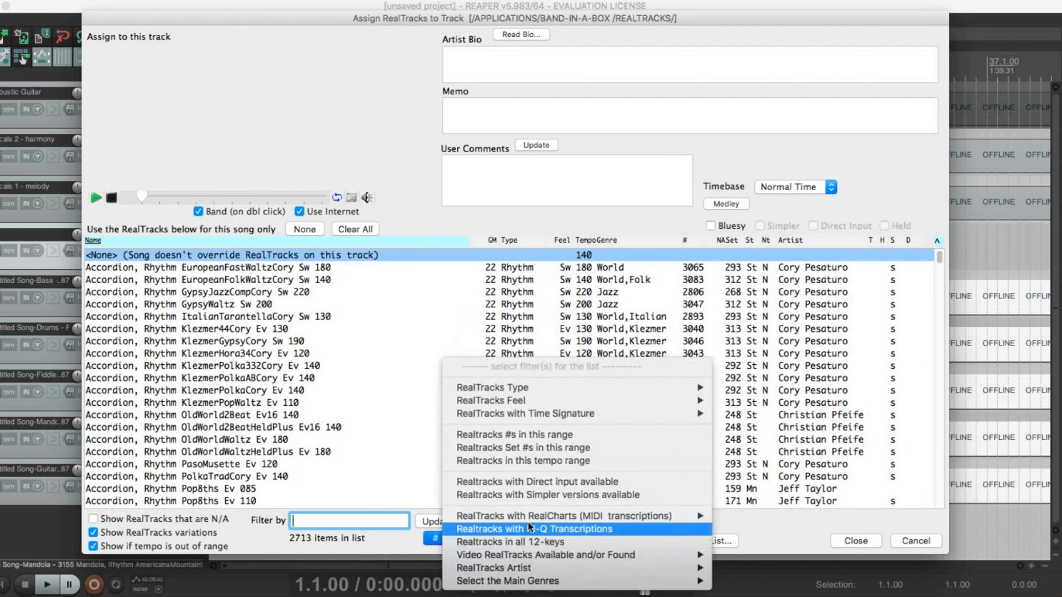
mouse_move(698, 568)
click(827, 172)
click(434, 538)
mouse_move(661, 567)
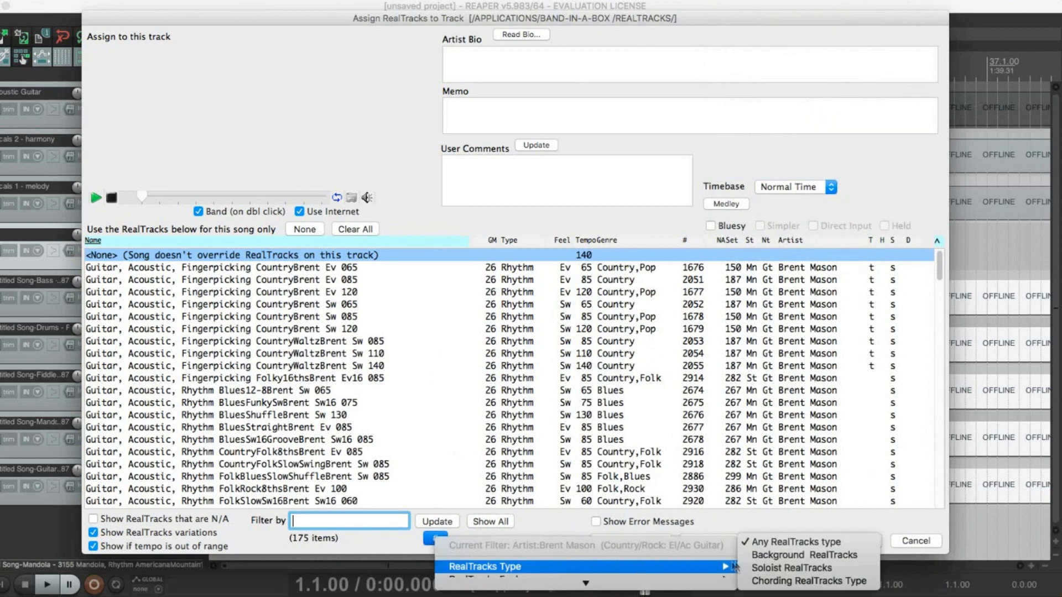
click(786, 570)
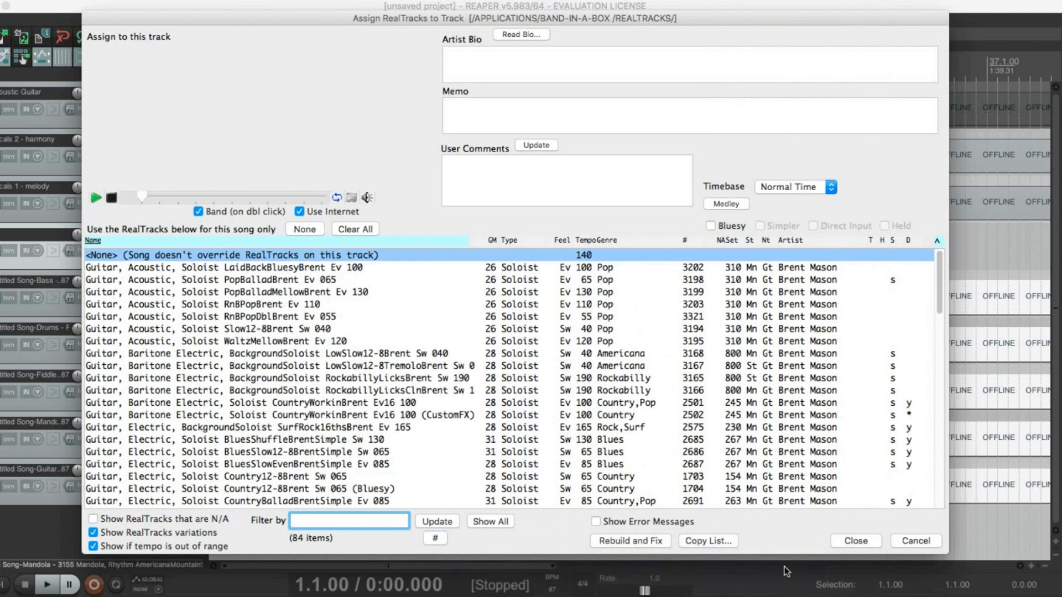
text(acoustic)
click(424, 523)
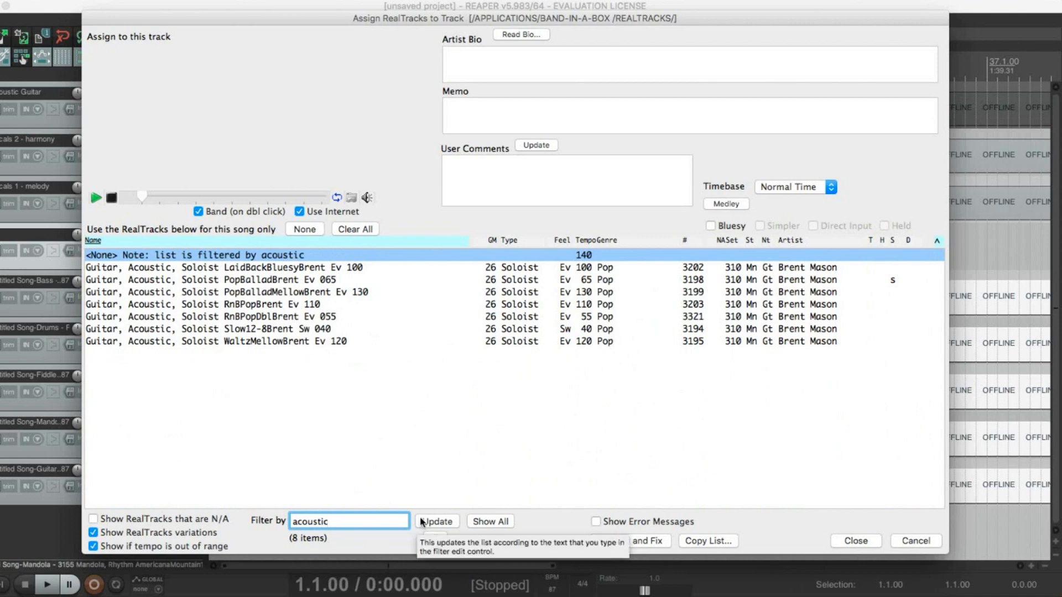
- Assign the RealTrack Guitar, Acoustic, Soloist PopBalladBrent Ev 065 to the MultiRiff and generate riffs of the selected region
click(310, 280)
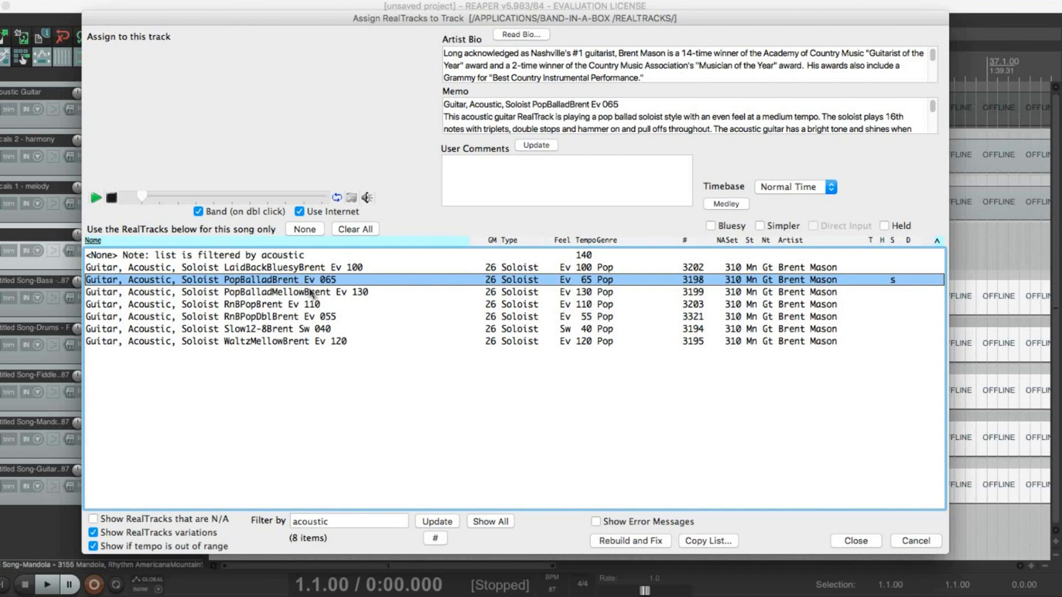
click(856, 541)
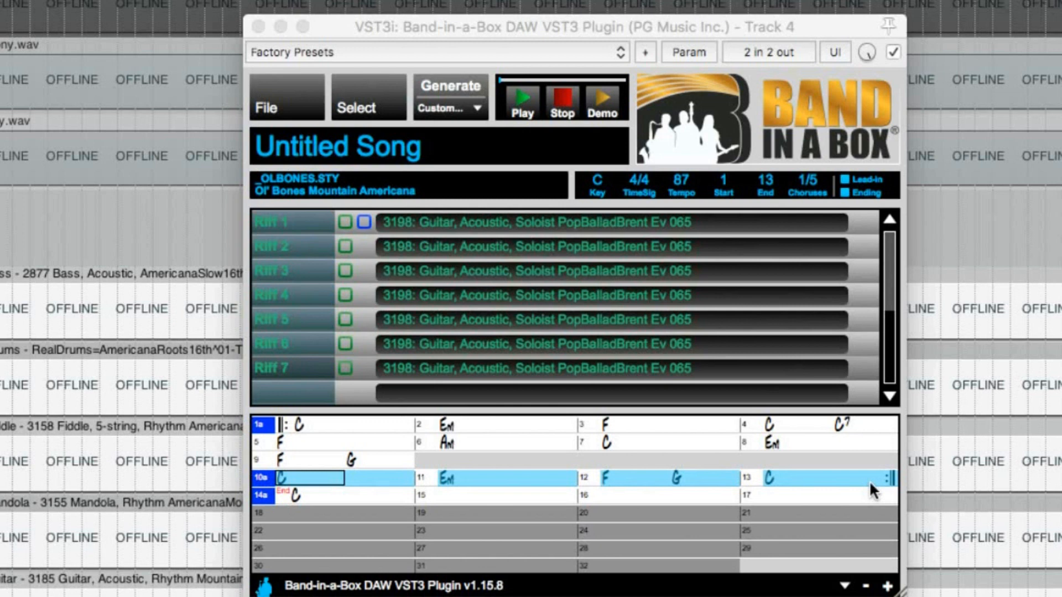
click(473, 108)
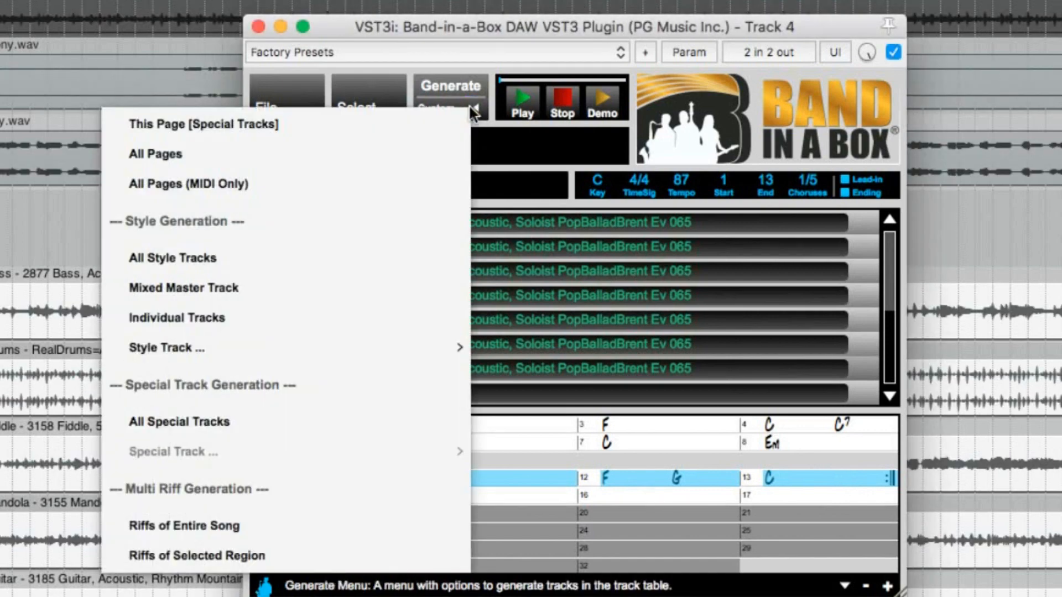
click(248, 551)
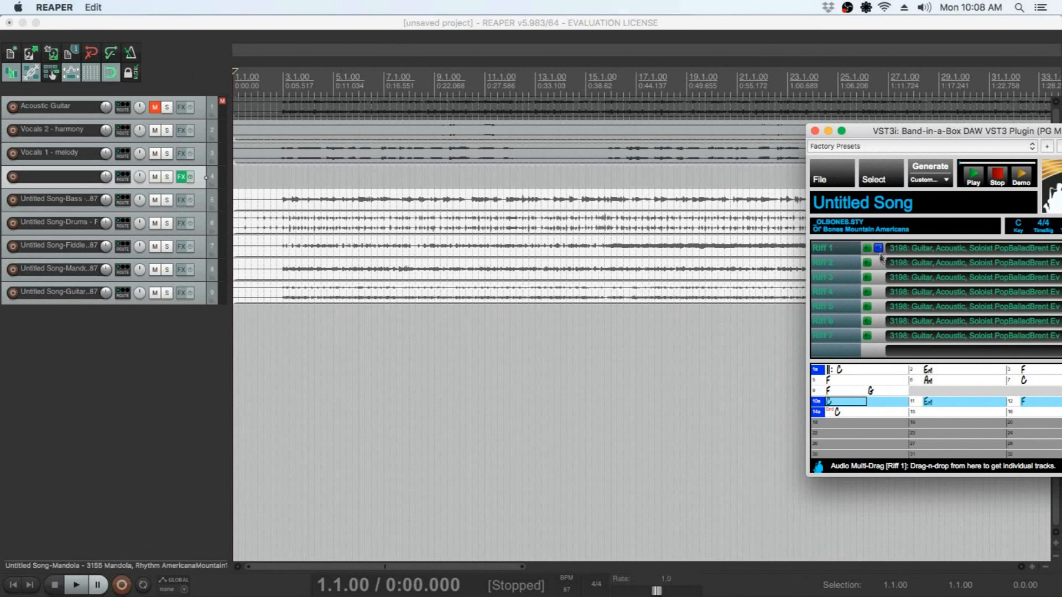
- Place the seven generated riffs at bar 11 on separate new tracks below the generated guitar track, and close the plugin window
drag(771, 318, 485, 321)
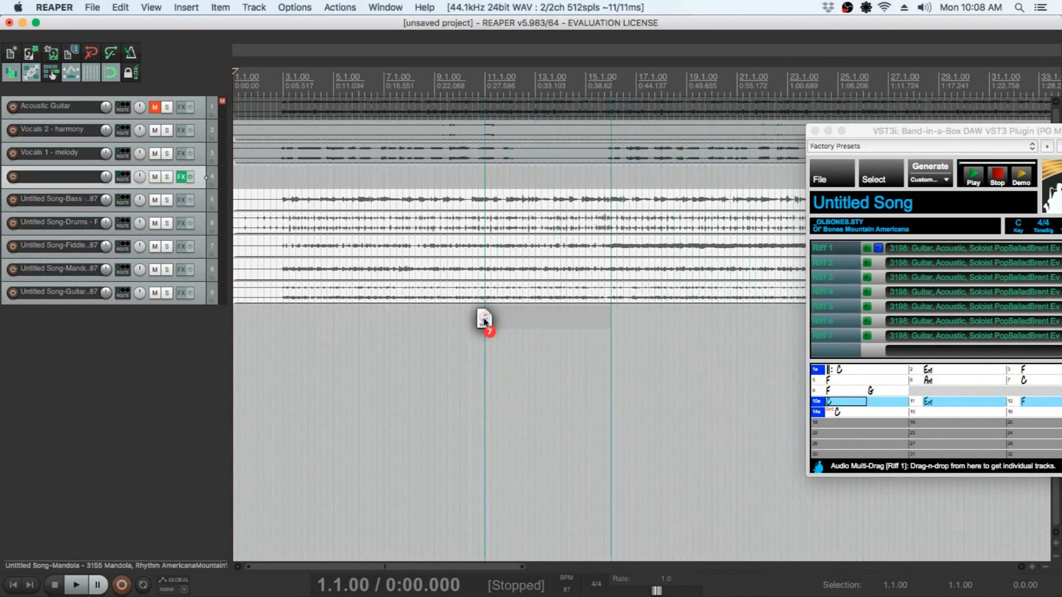
drag(485, 322, 484, 322)
click(495, 208)
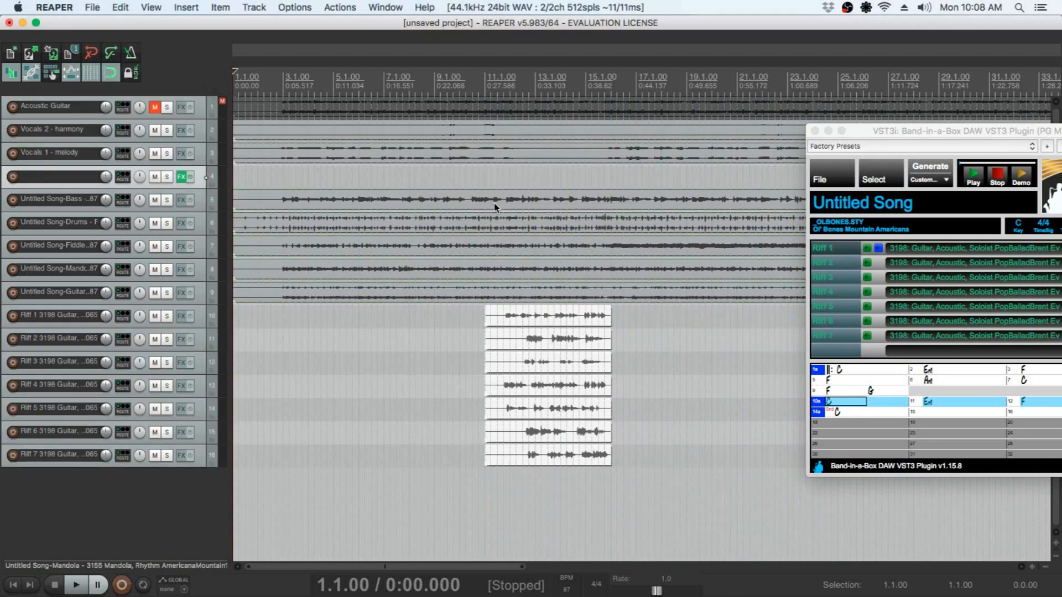
drag(969, 131, 635, 131)
click(480, 131)
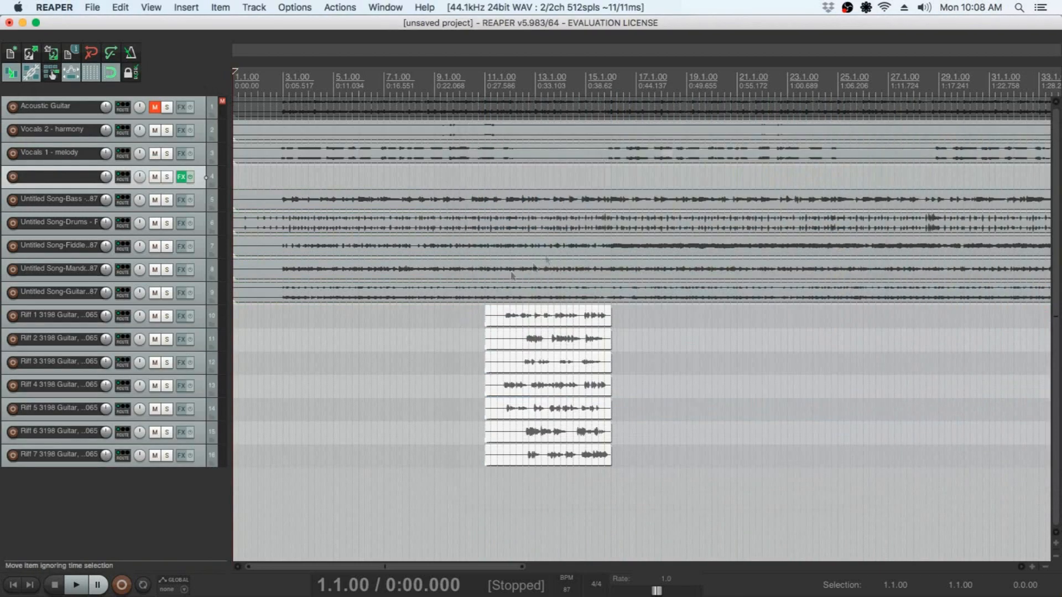
- Mute the Riff 2 through Riff 7 tracks, leaving Riff 1 audible
click(155, 340)
drag(156, 362, 155, 455)
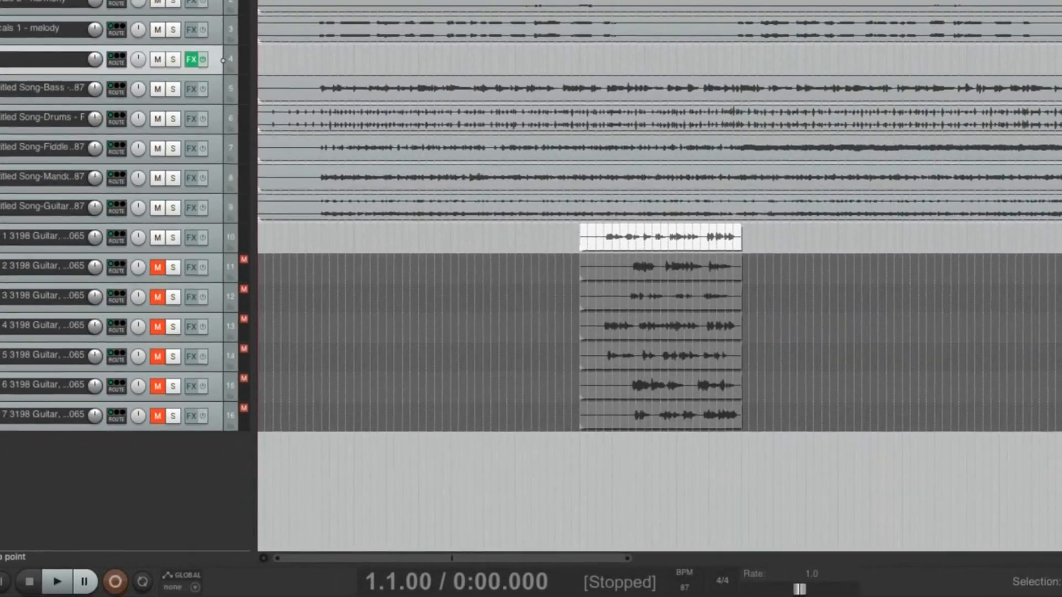
- Play the song from just before the riffs at 10.3.00 to audition Riff 1, and stop playback
click(528, 5)
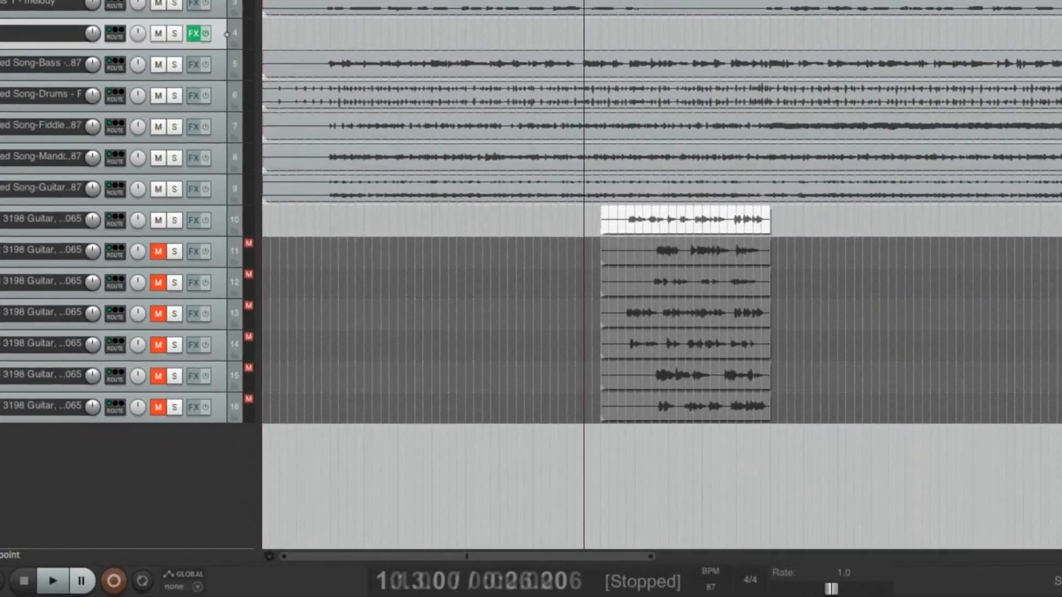
key(space)
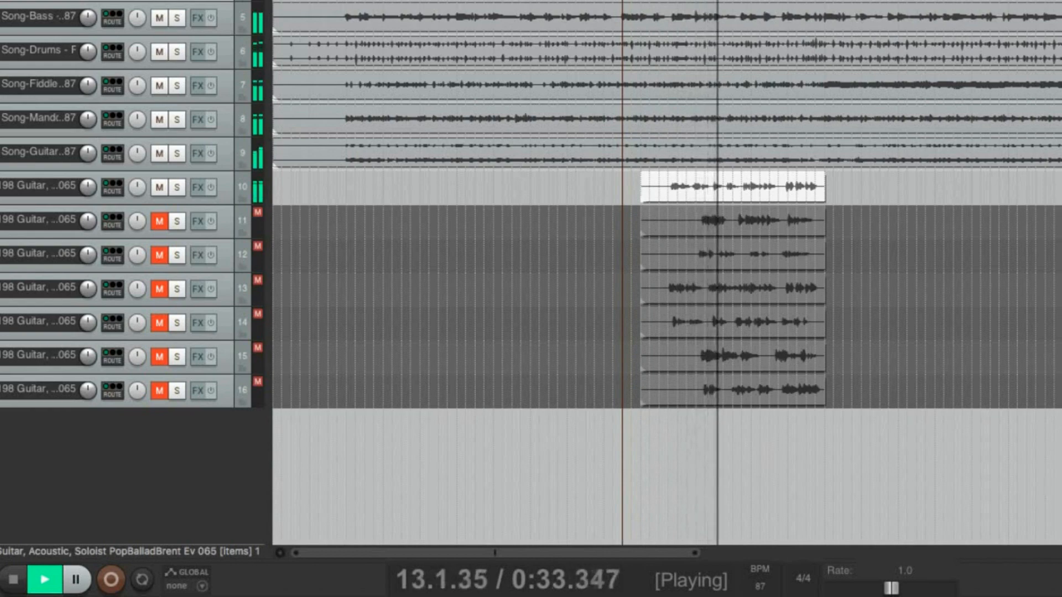
click(15, 579)
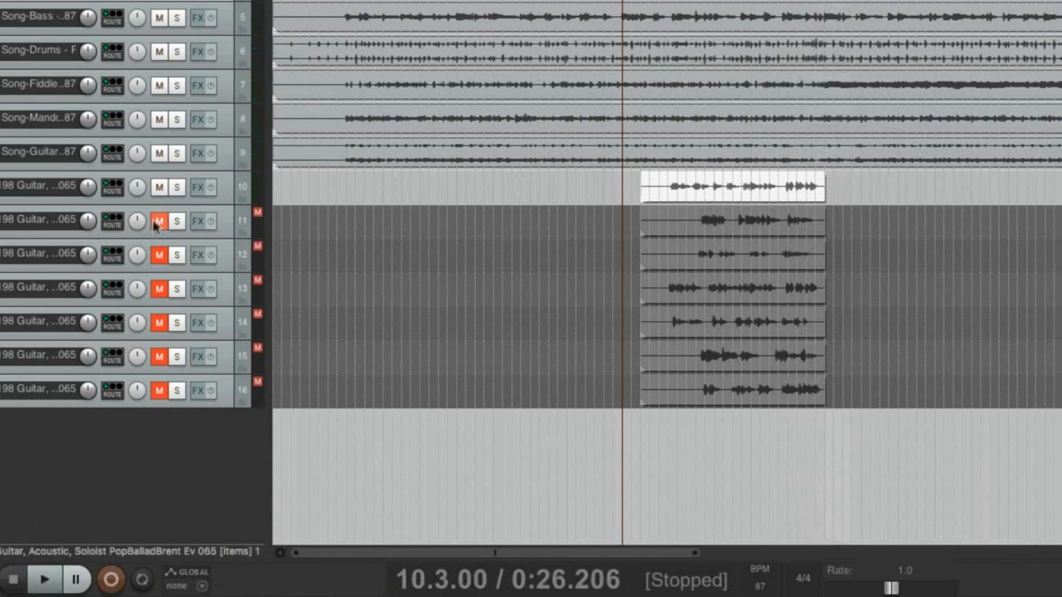
- Mute Riff 1, unmute Riff 2 and play from 10.3.00 to audition Riff 2 with the backing tracks
click(160, 189)
click(160, 222)
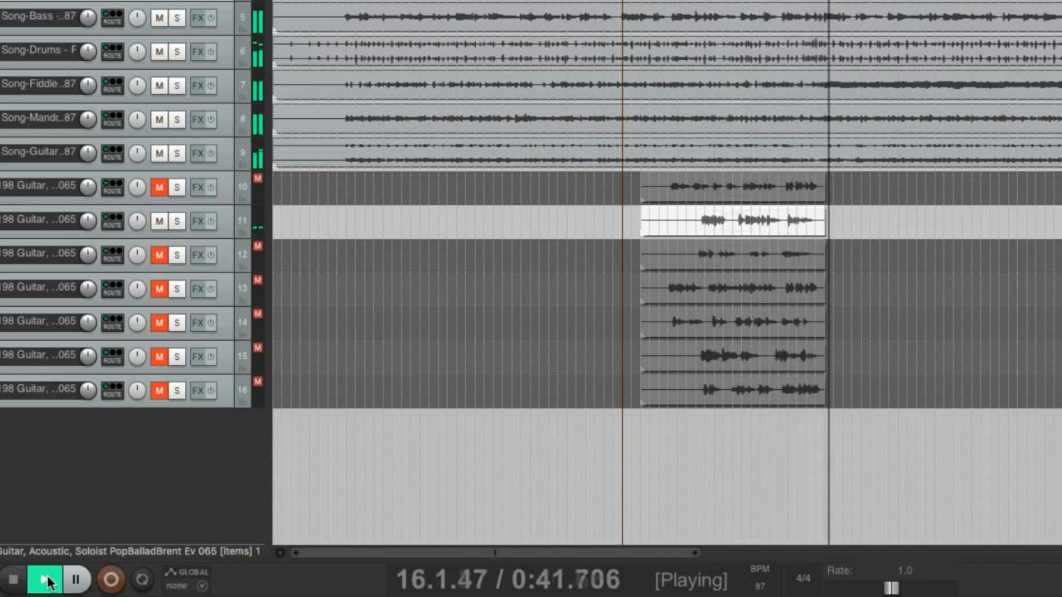
click(47, 580)
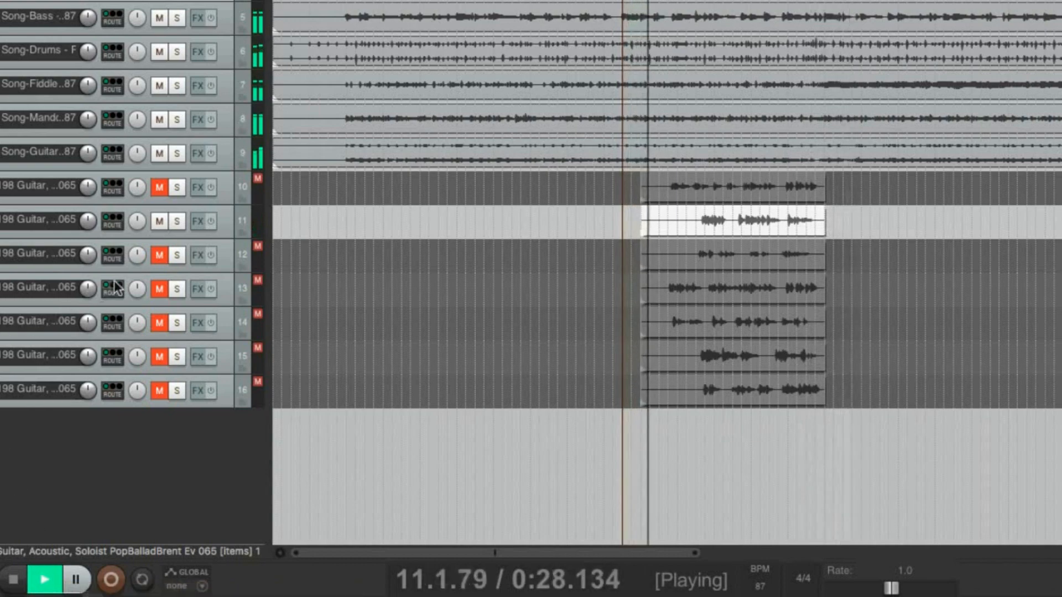
- Unmute Riff 3 and mute Riff 2 during playback to audition Riff 3, and stop playback
click(160, 255)
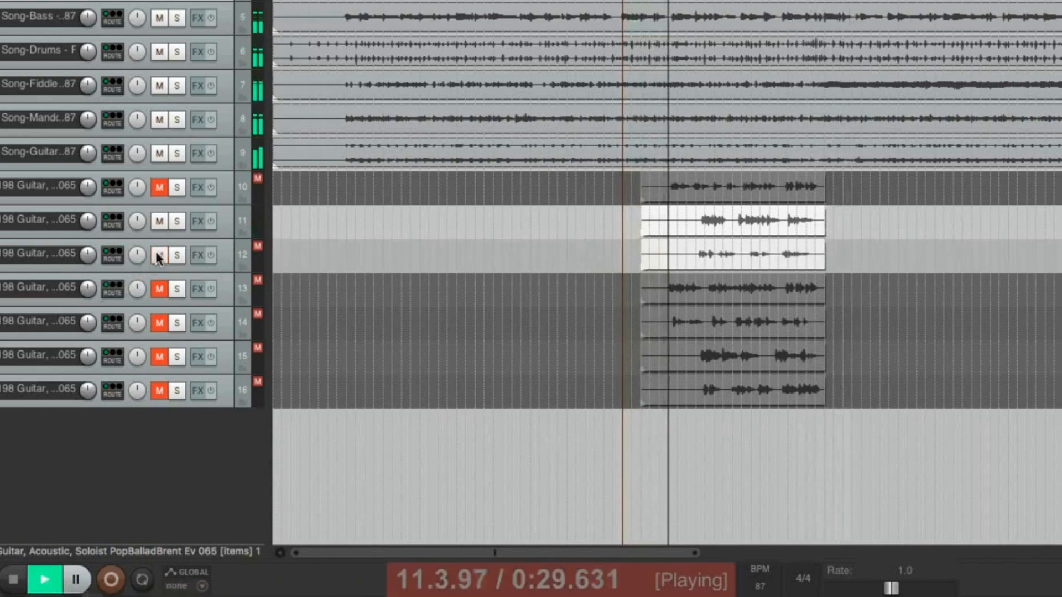
click(160, 223)
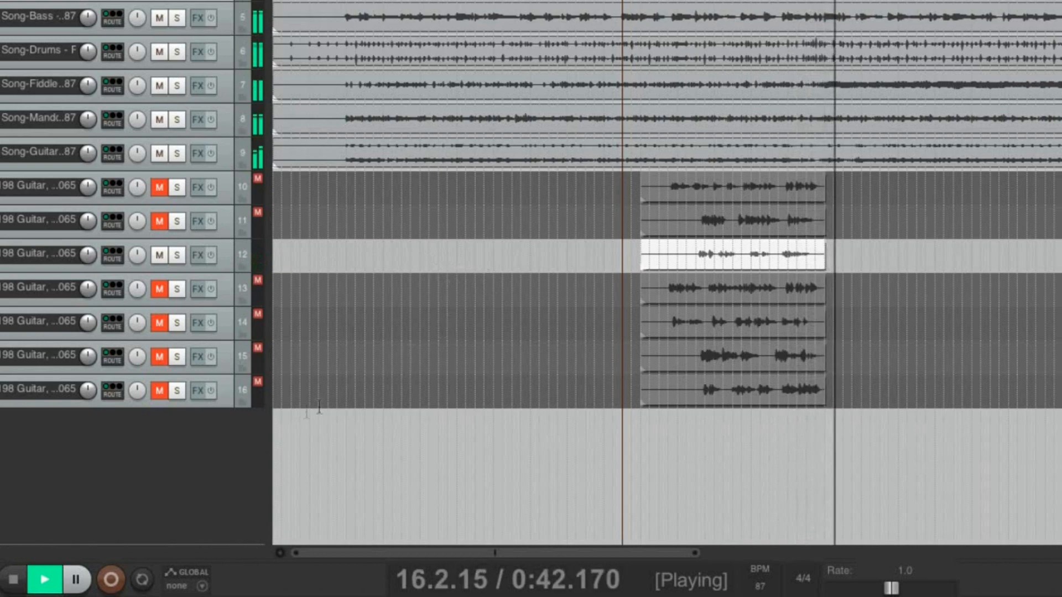
click(14, 579)
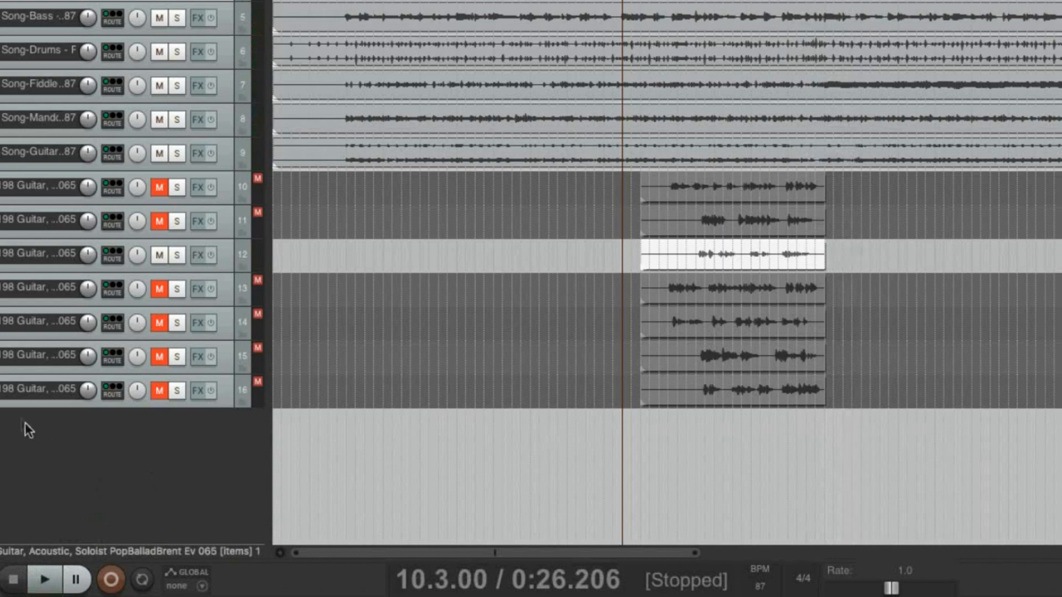
- Unmute Riff 1, replace its part after 14.4.00 with the ending of Riff 3, and play the combined riff from bar 11
click(160, 188)
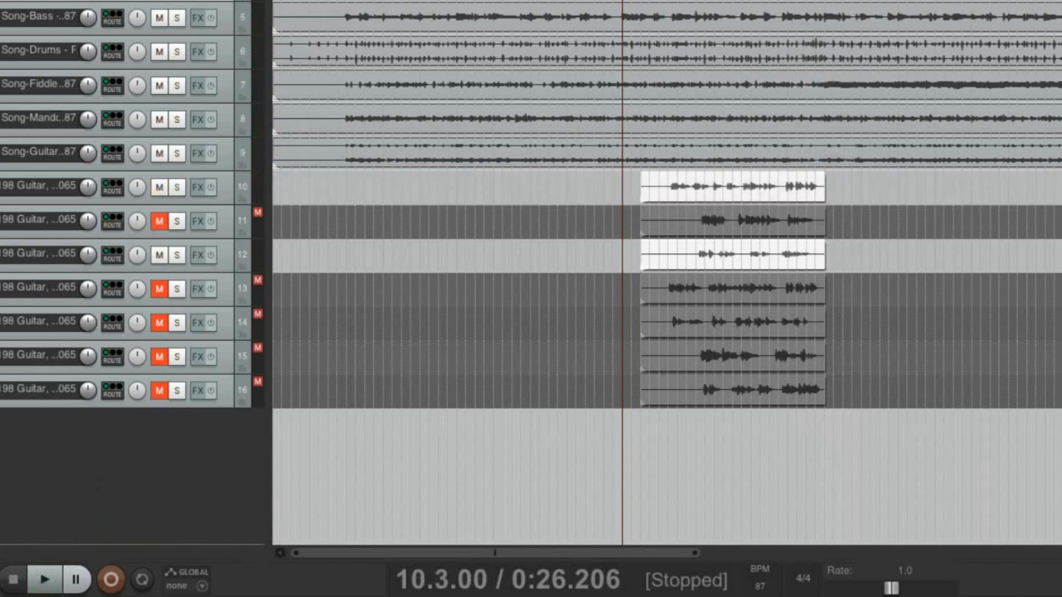
click(789, 41)
scroll(792, 43, up, 10)
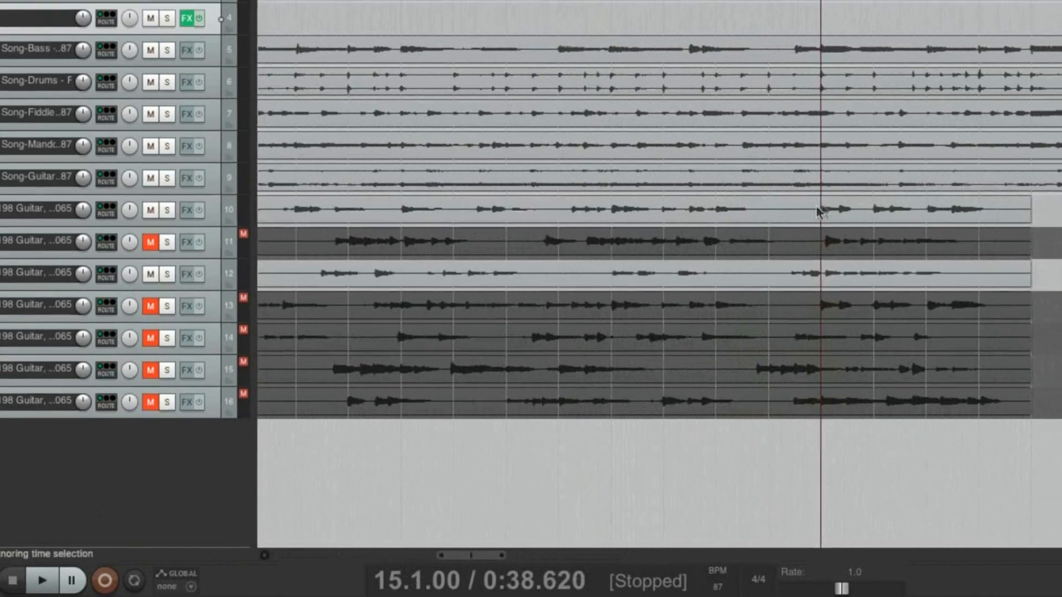
click(780, 215)
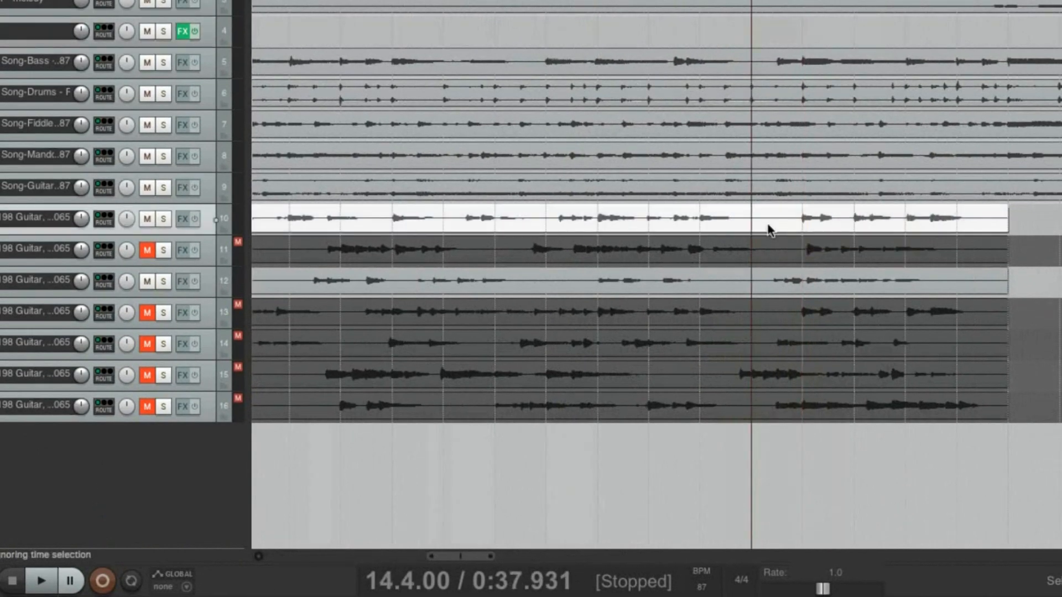
key(s)
click(785, 227)
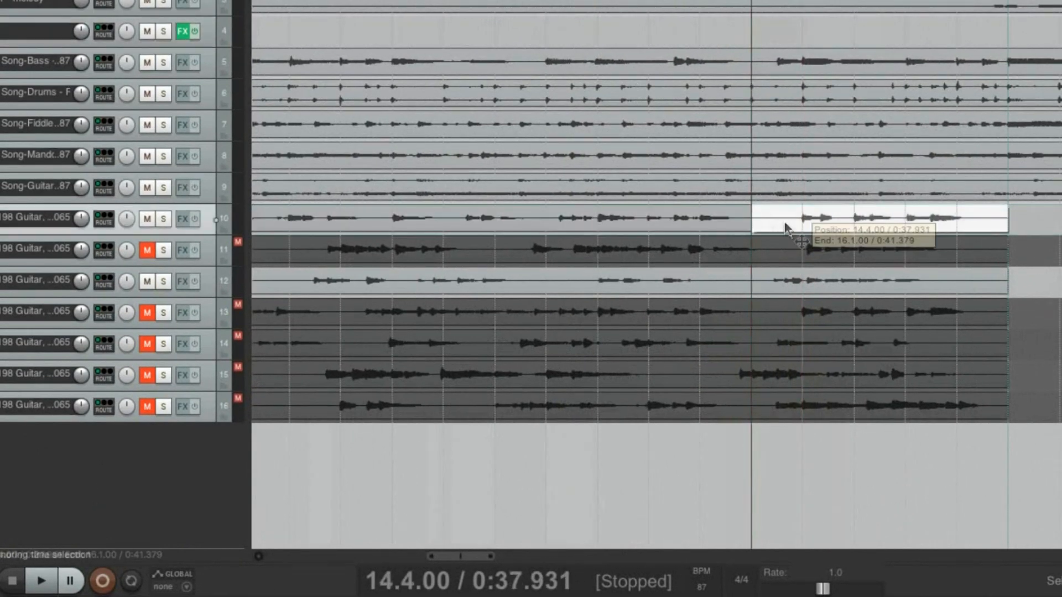
mouse_move(787, 227)
mouse_down()
mouse_move(757, 289)
mouse_move(797, 292)
mouse_move(808, 231)
mouse_up()
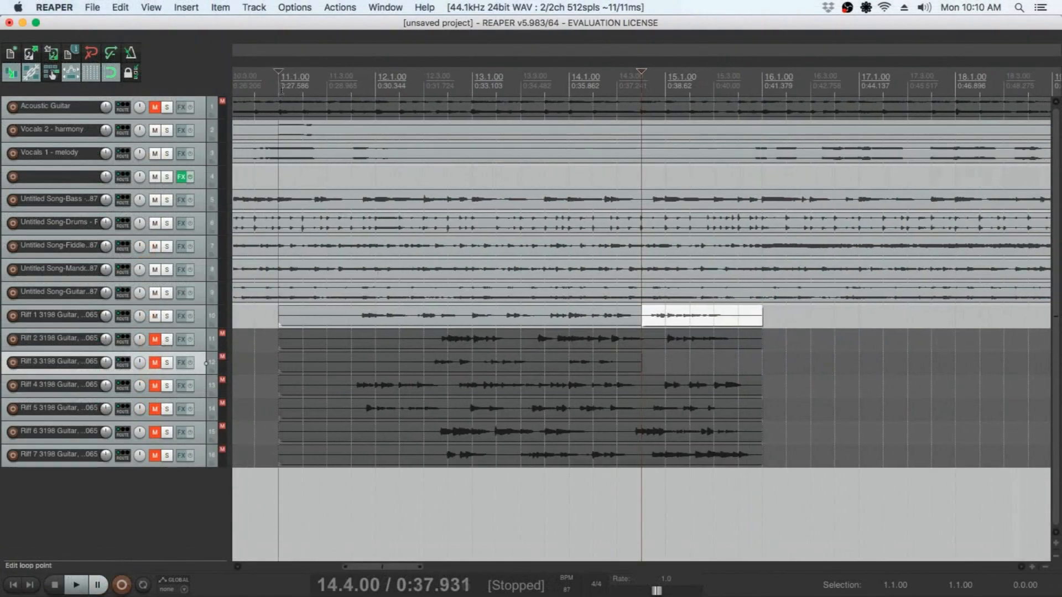
click(281, 89)
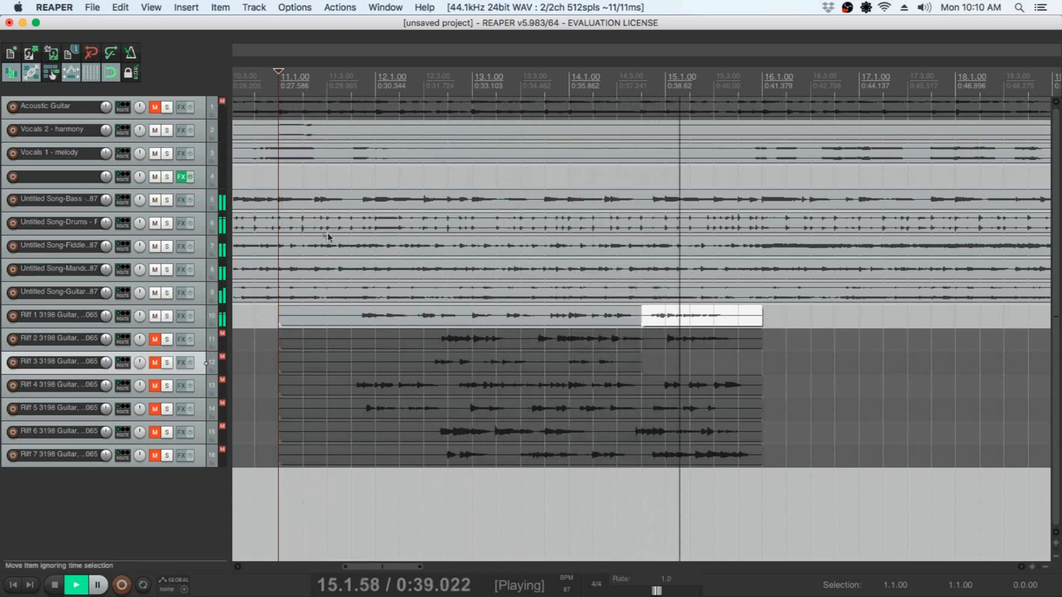
click(53, 591)
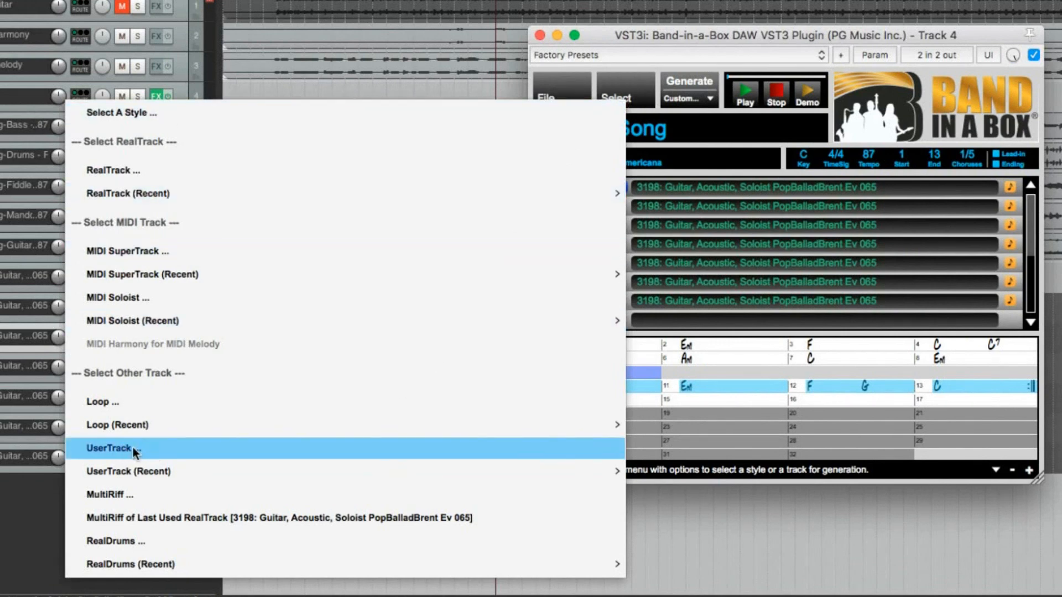
- Open the loop selection in the Band-in-a-Box plugin, filter it by "hiphop" and preview five_star_91_drum_loop_2_c ev16.wav
click(157, 403)
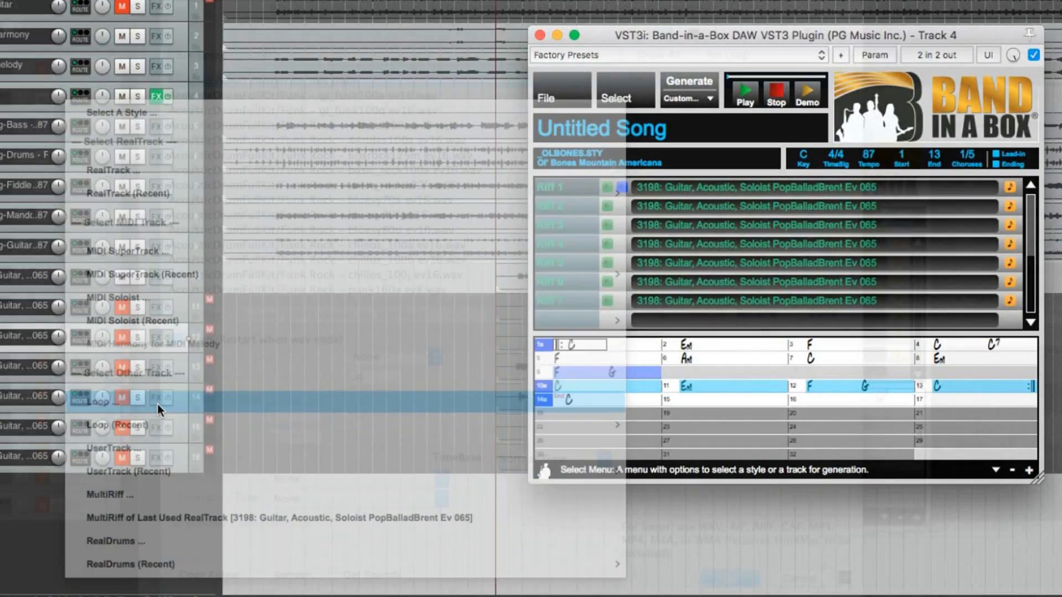
text(hiphop)
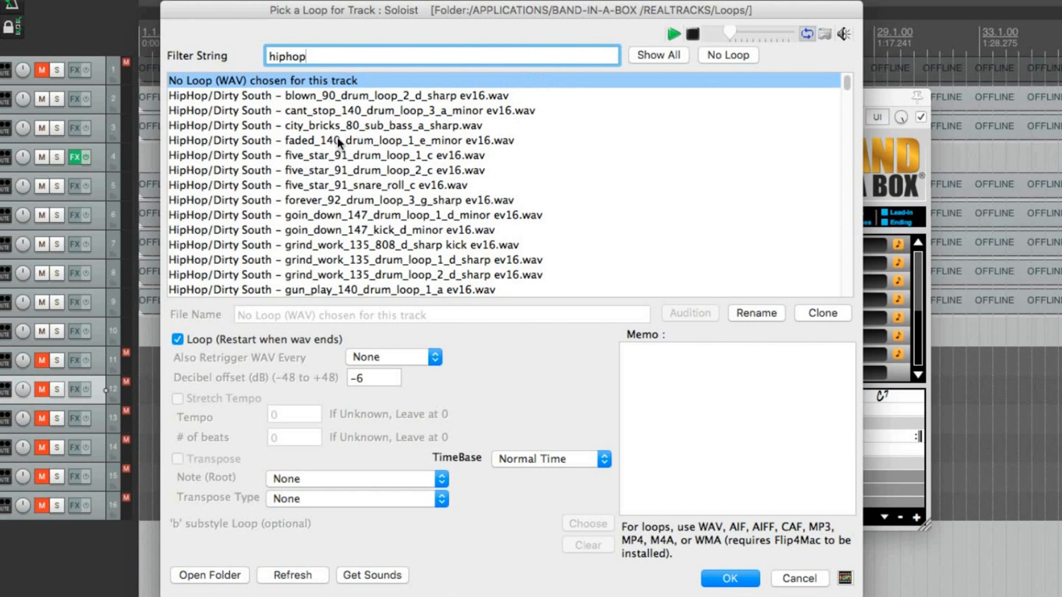
click(328, 170)
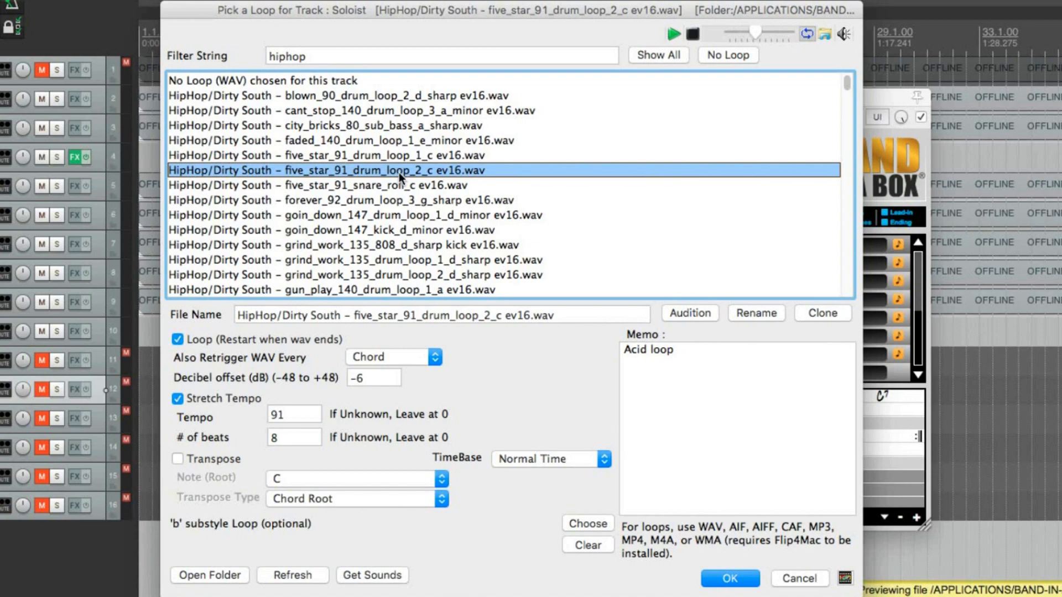
- Browse the hip-hop loops and preview kings_world_80_perc_a ev16, cheeky_bass85b_g_sharp and neckbreak_90_d drums ev16
scroll(399, 171, down, 5)
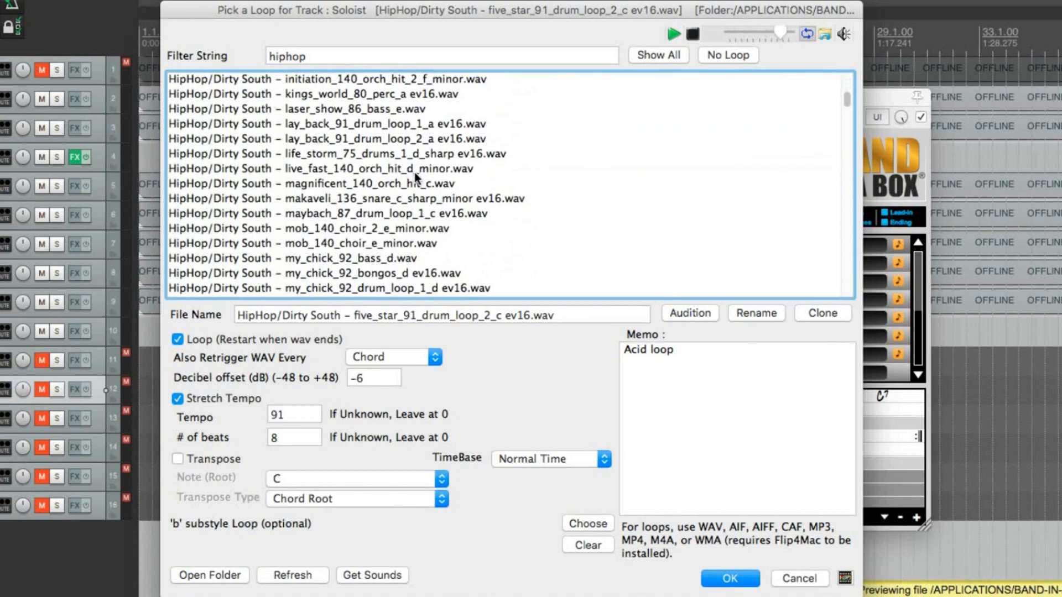
click(380, 95)
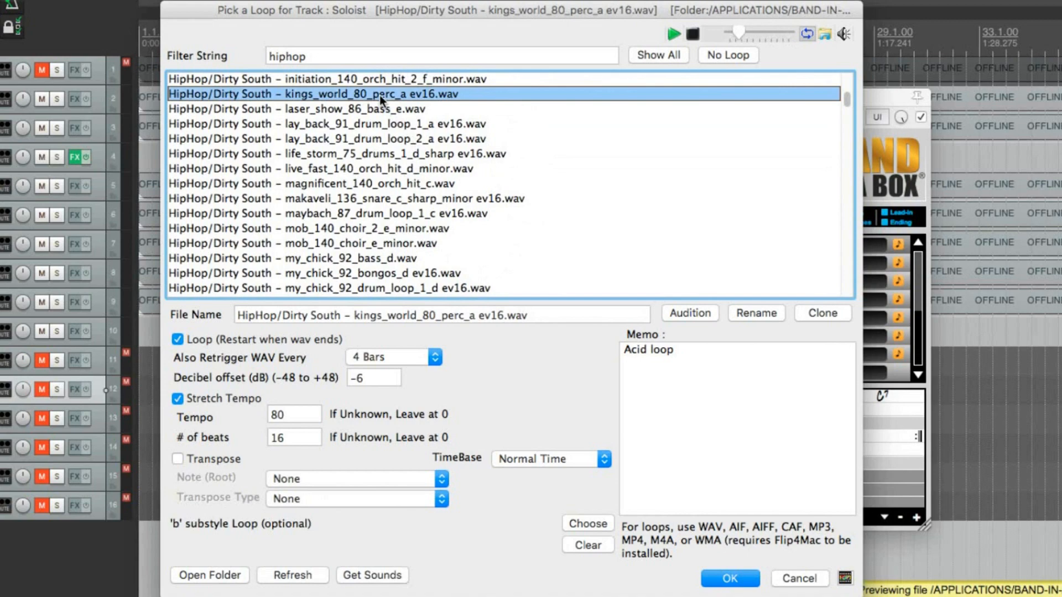
scroll(403, 172, down, 6)
scroll(403, 175, down, 6)
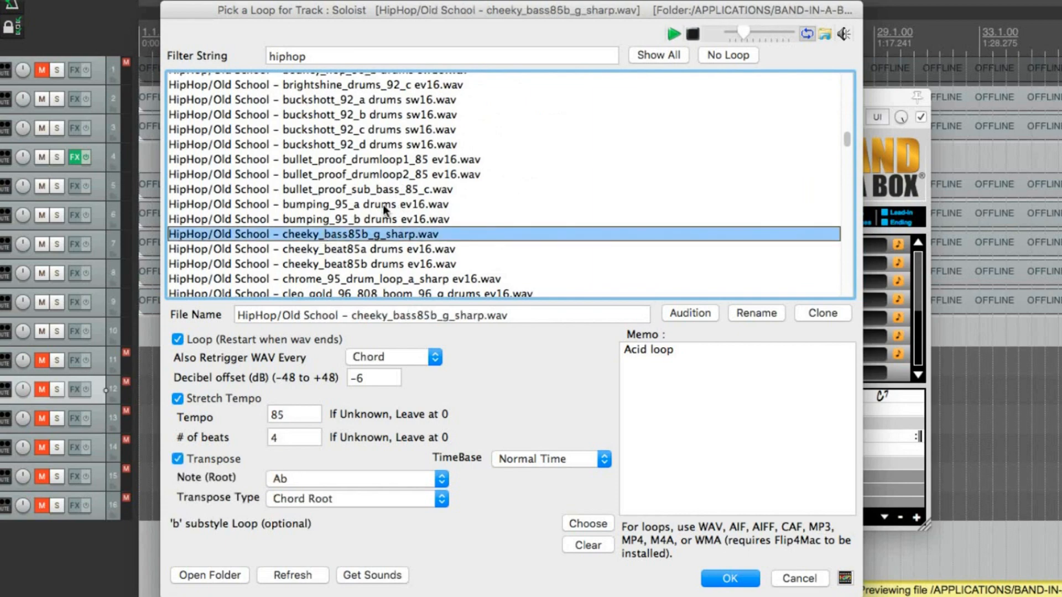
scroll(385, 209, down, 10)
scroll(383, 210, down, 10)
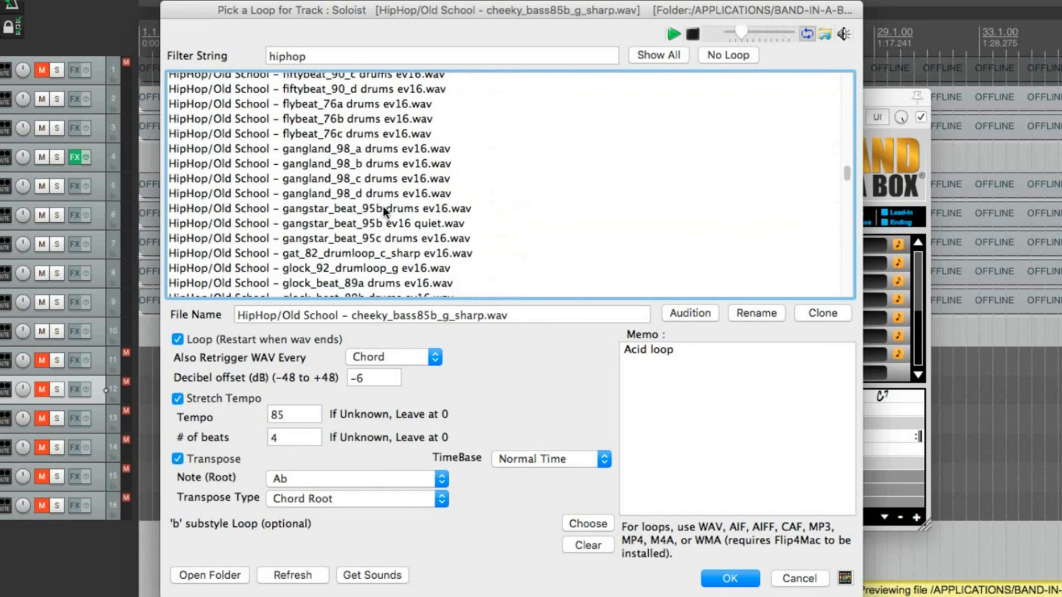
scroll(383, 207, down, 6)
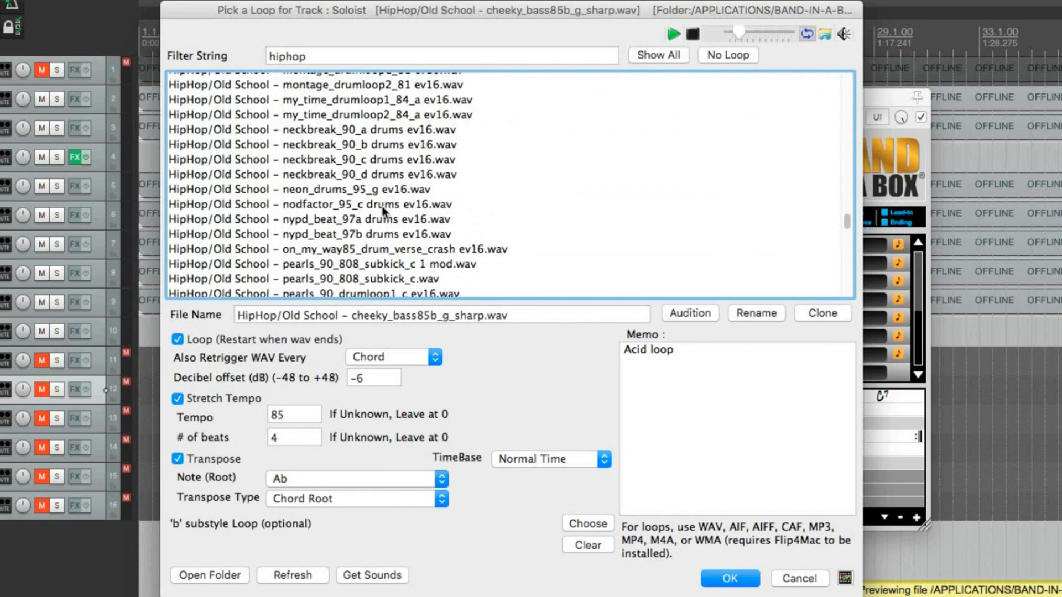
click(333, 174)
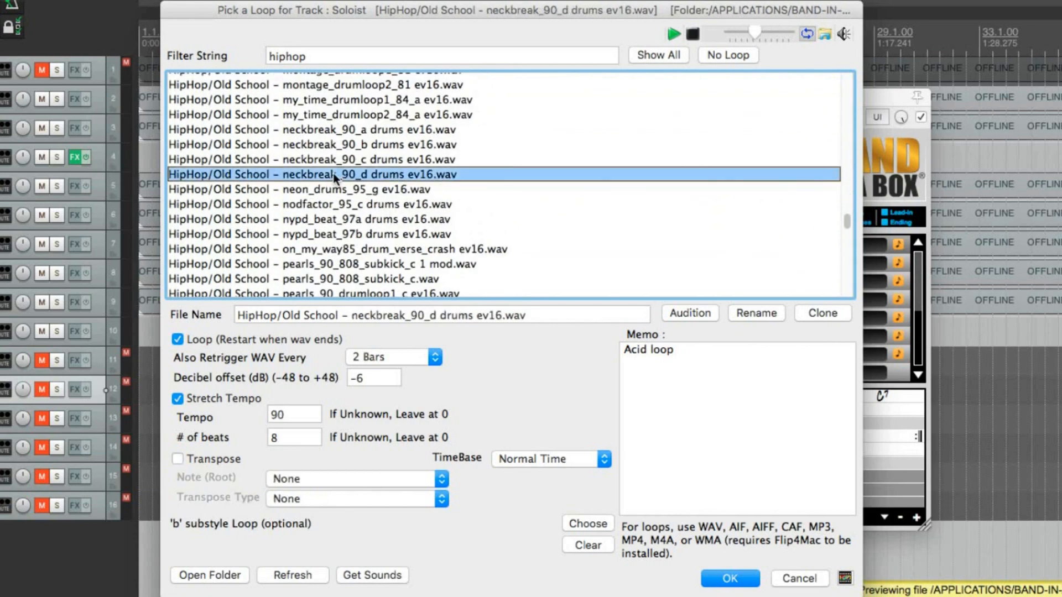
scroll(354, 182, down, 3)
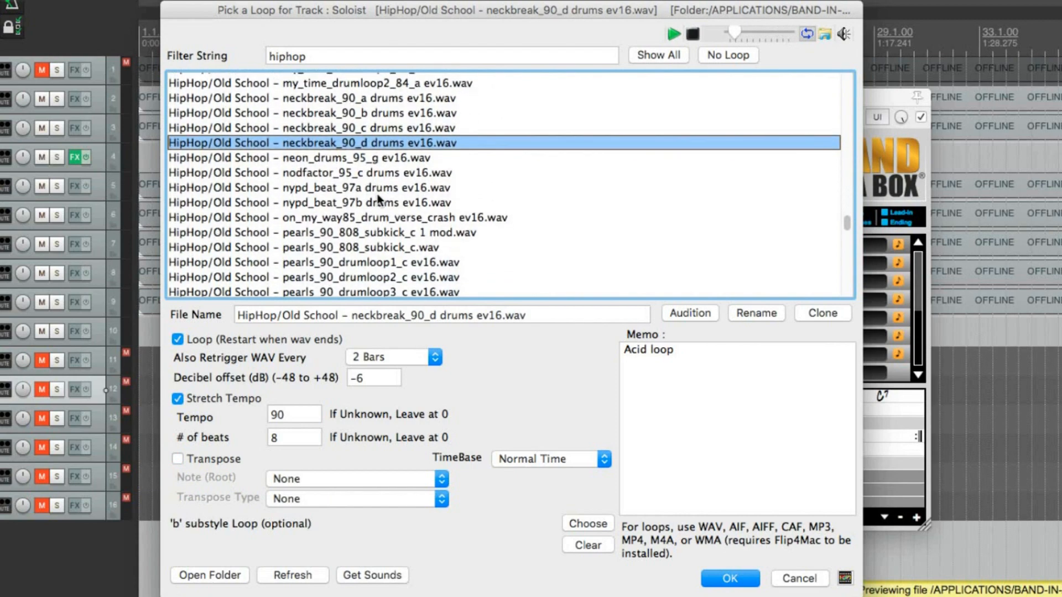
- Assign the loop HipHop/Old School - trippedup_75_a_78 drums ev16 to the special track
scroll(378, 194, down, 20)
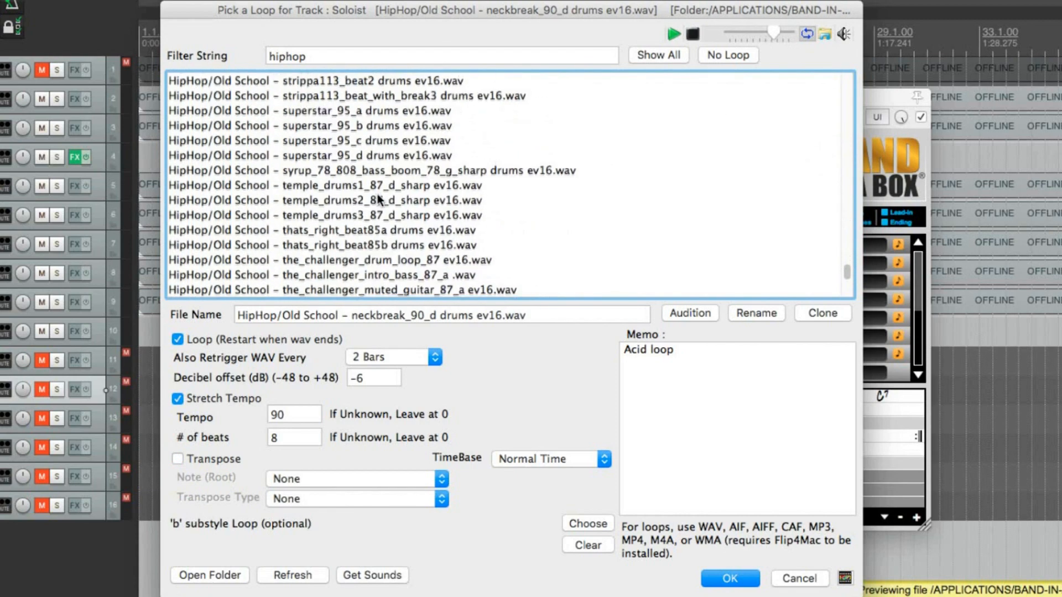
scroll(377, 194, down, 5)
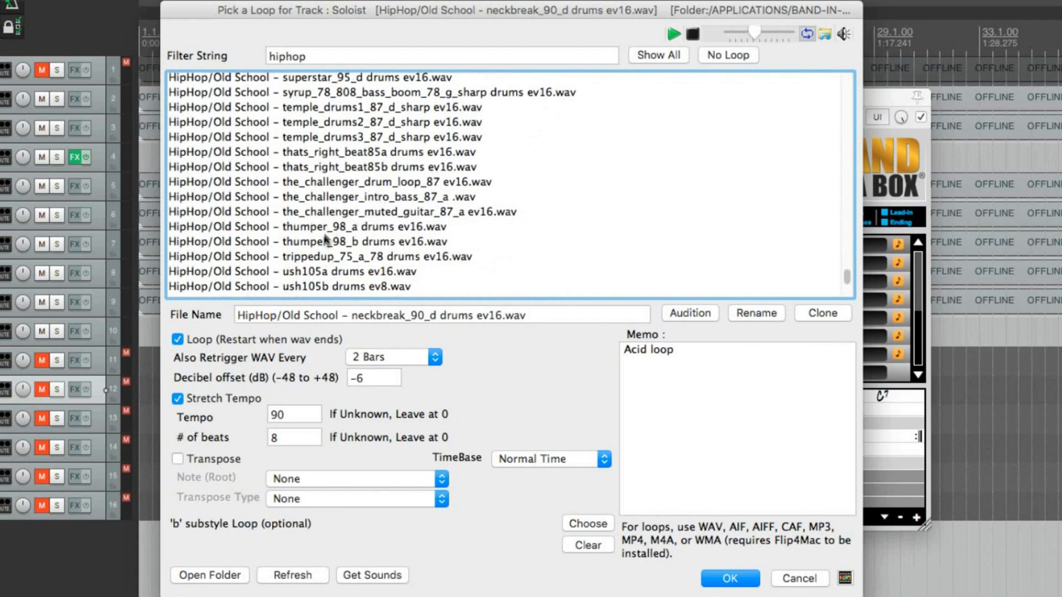
click(316, 256)
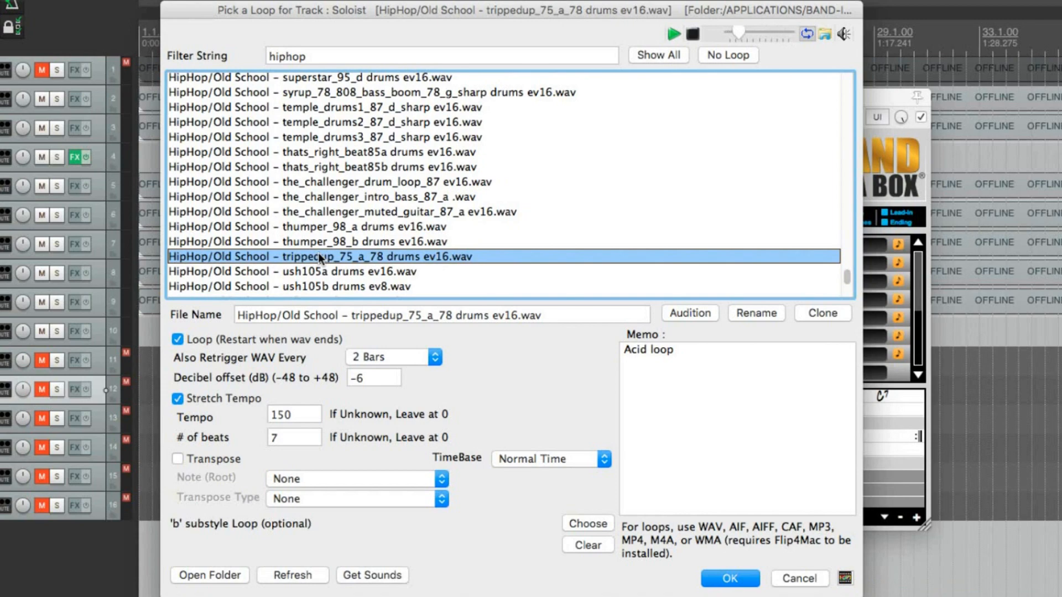
click(730, 578)
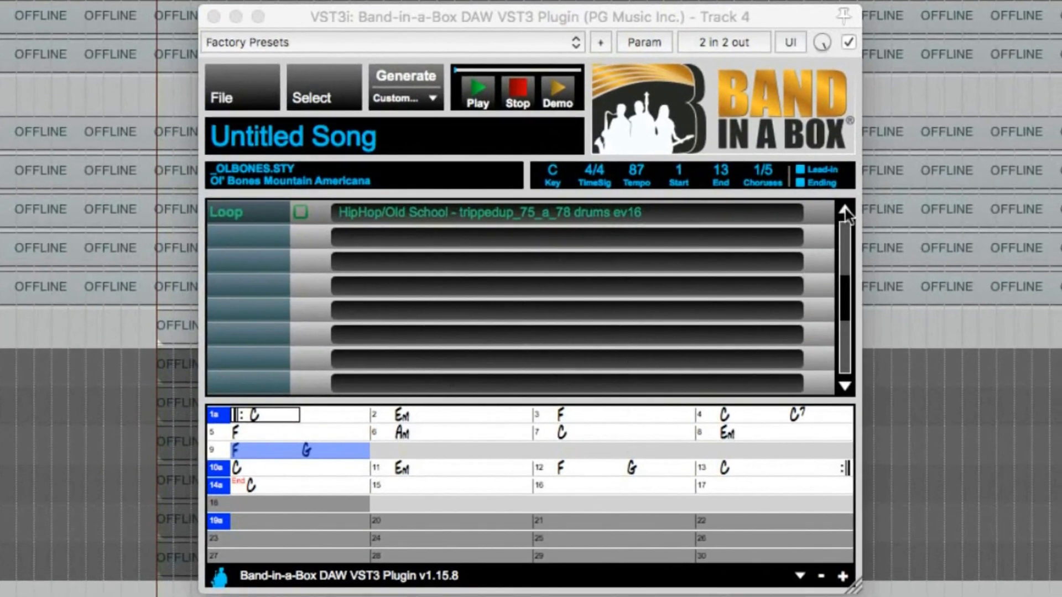
- Review the plugin's style tracks and MultiRiff pages, and return to the special tracks page
click(845, 211)
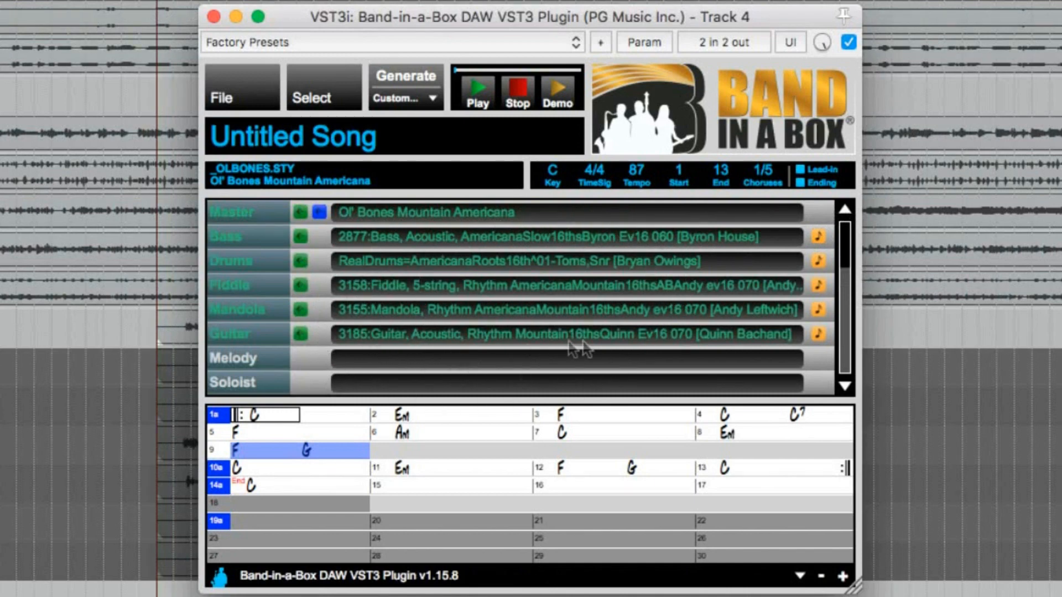
click(845, 387)
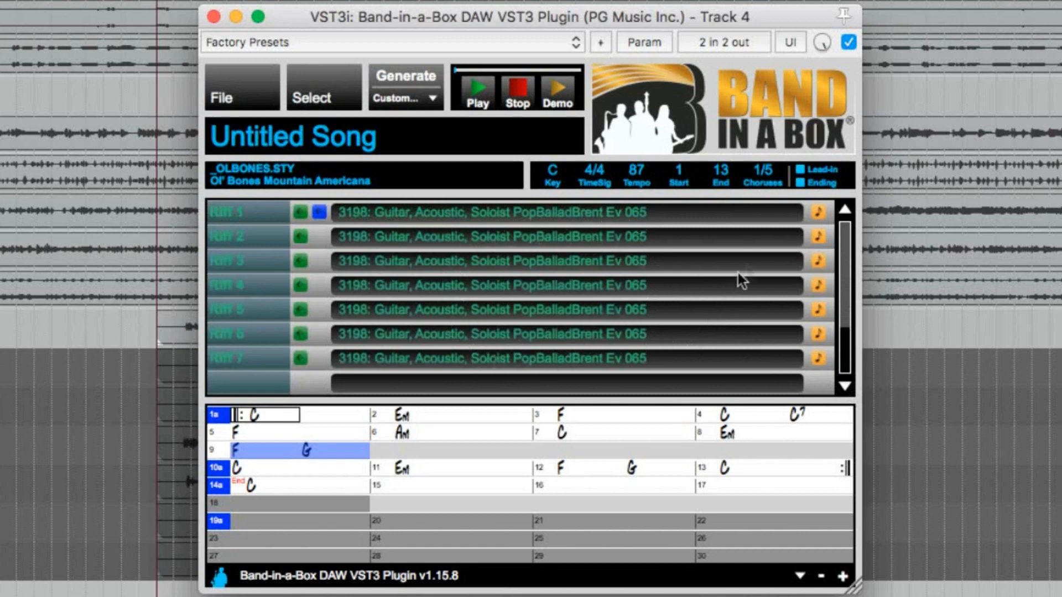
click(844, 211)
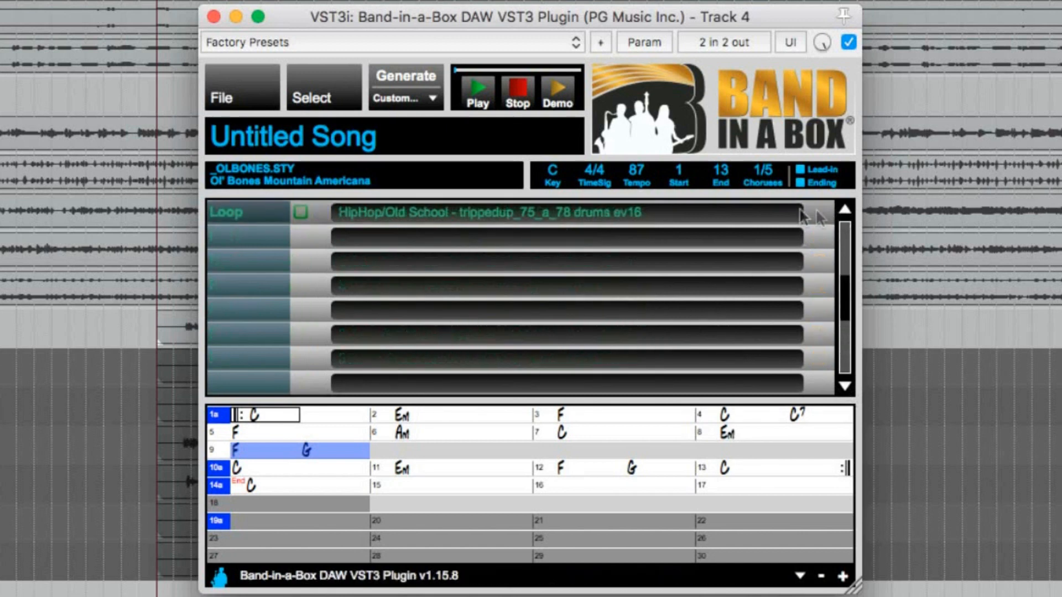
- Generate only the special track HipHop/Old School - trippedup_75_a_78 drums ev16
click(433, 100)
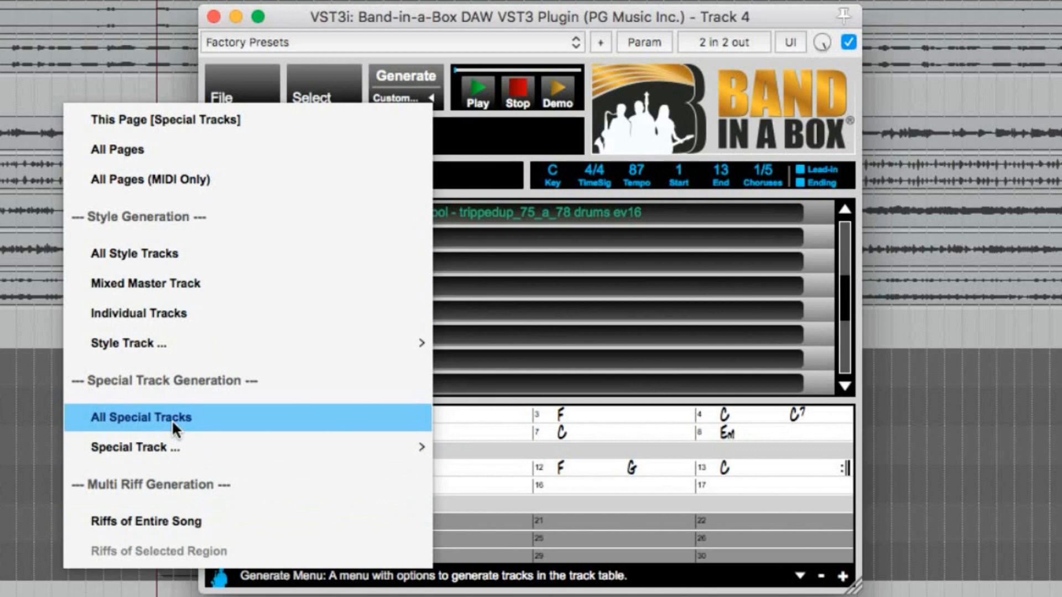
mouse_move(253, 442)
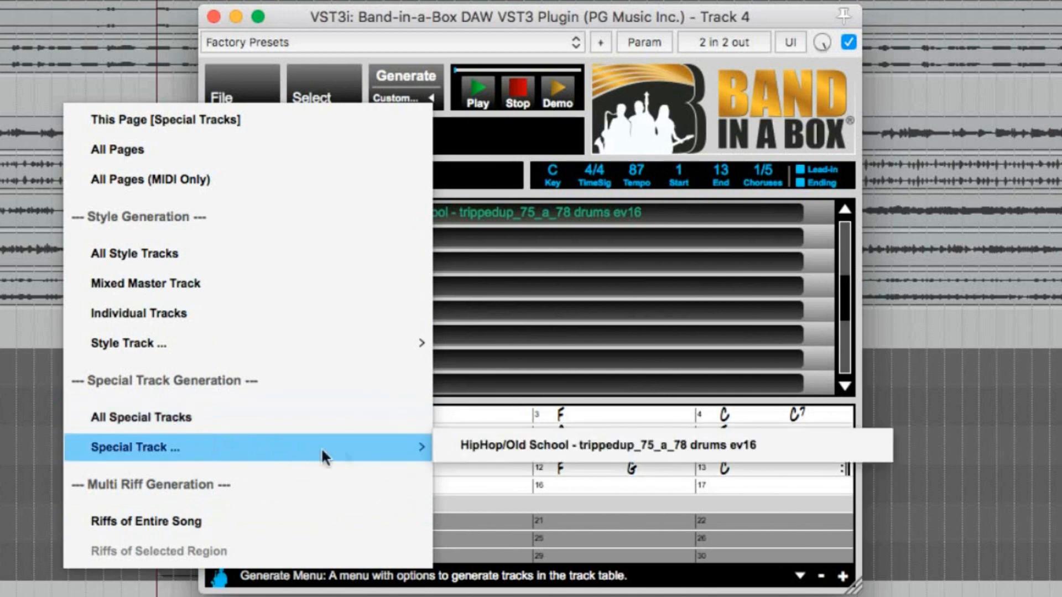
click(490, 446)
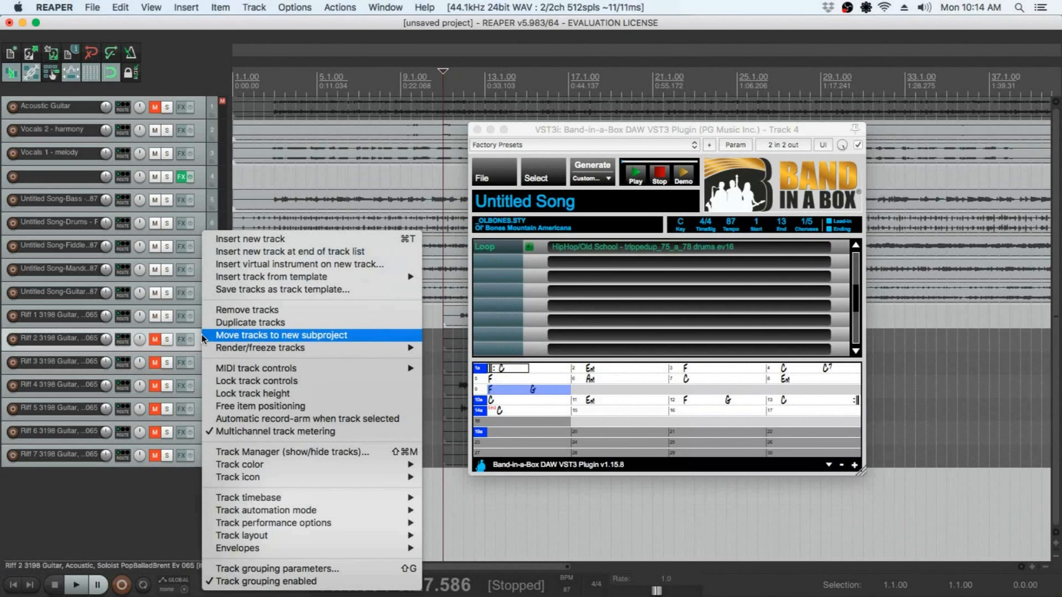
- Insert a new track below the Riff 2 track and place the generated hip-hop loop at its start
click(281, 240)
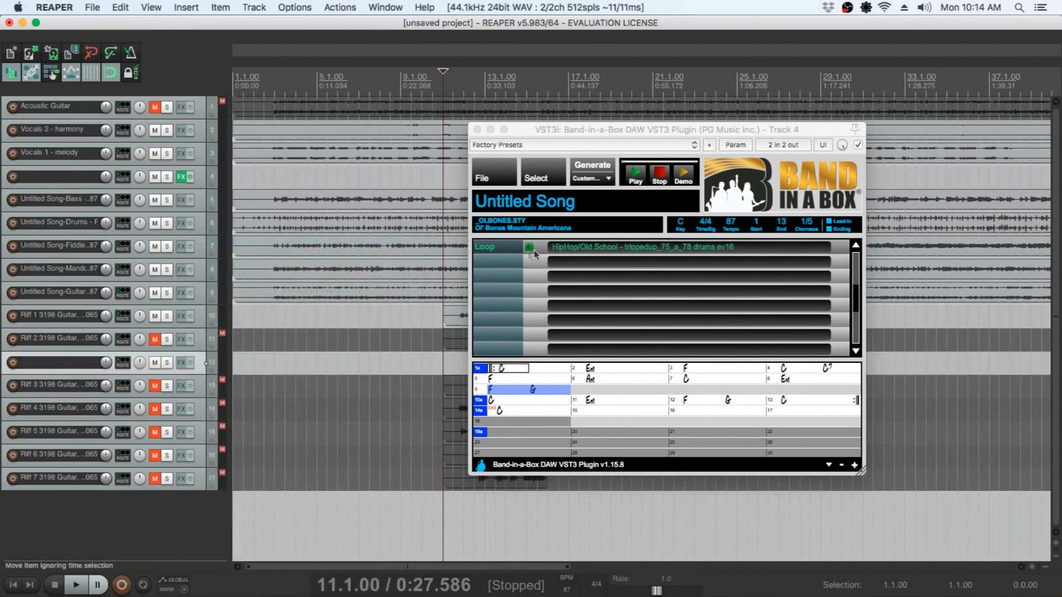
drag(530, 247, 236, 367)
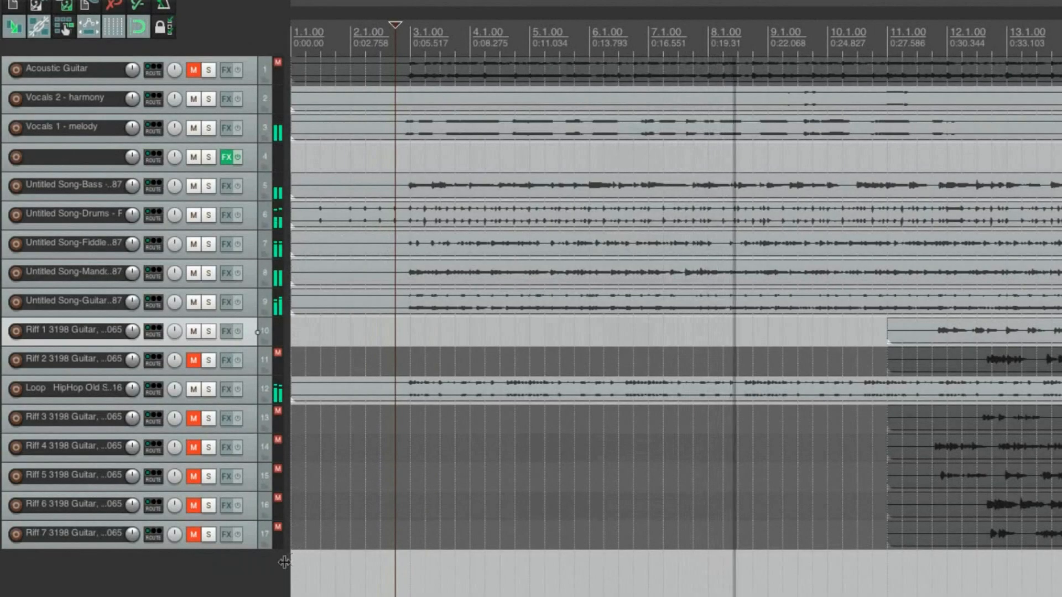
- Audition the hip-hop loop track in solo during playback, and return to the full mix
click(208, 390)
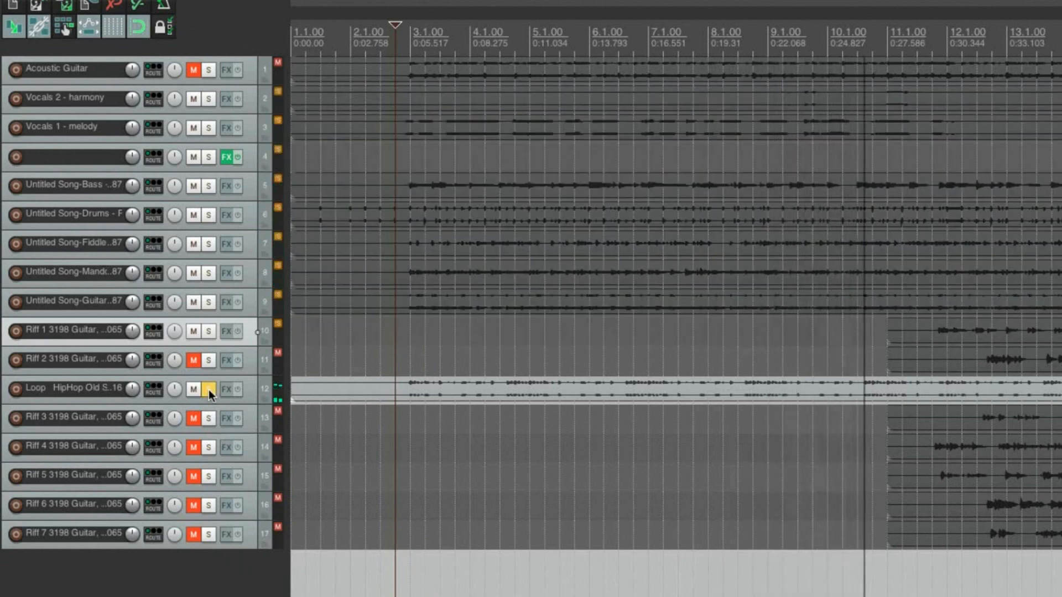
click(208, 389)
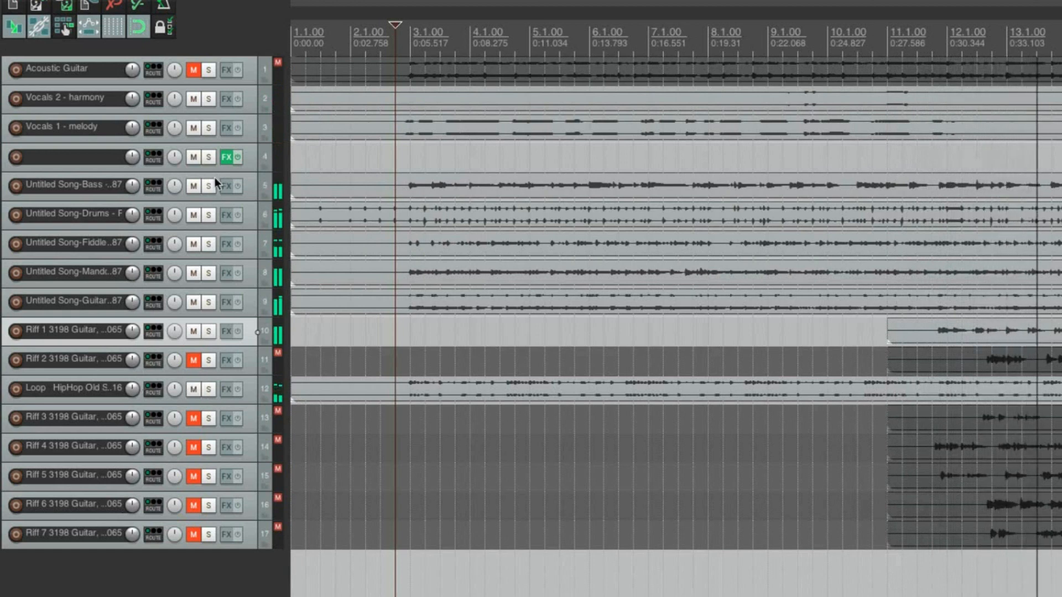
- Reopen the Band-in-a-Box plugin on track 4 and title the song OHShenandoah
click(226, 158)
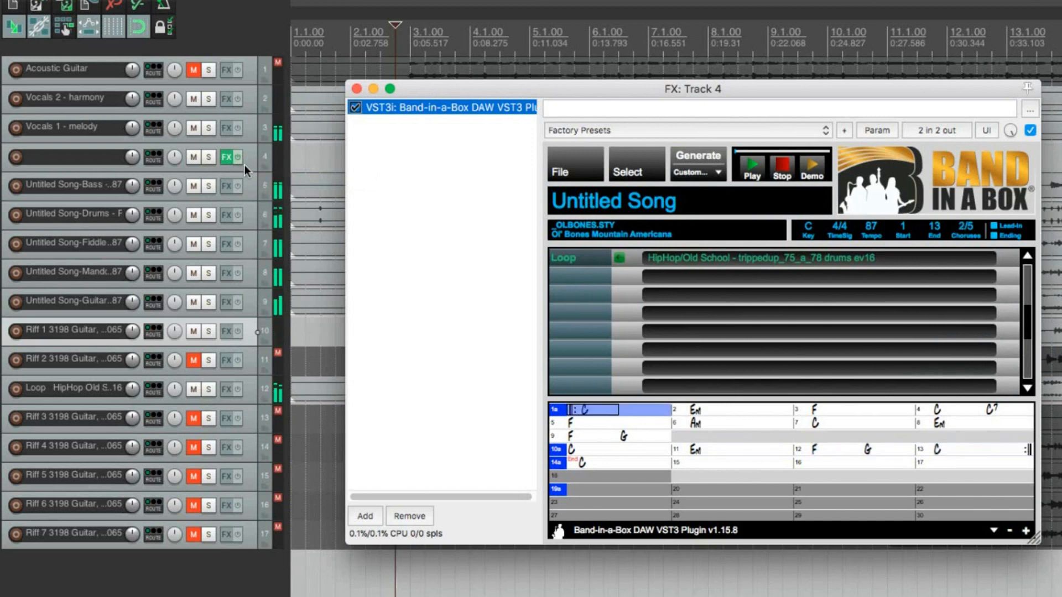
click(691, 206)
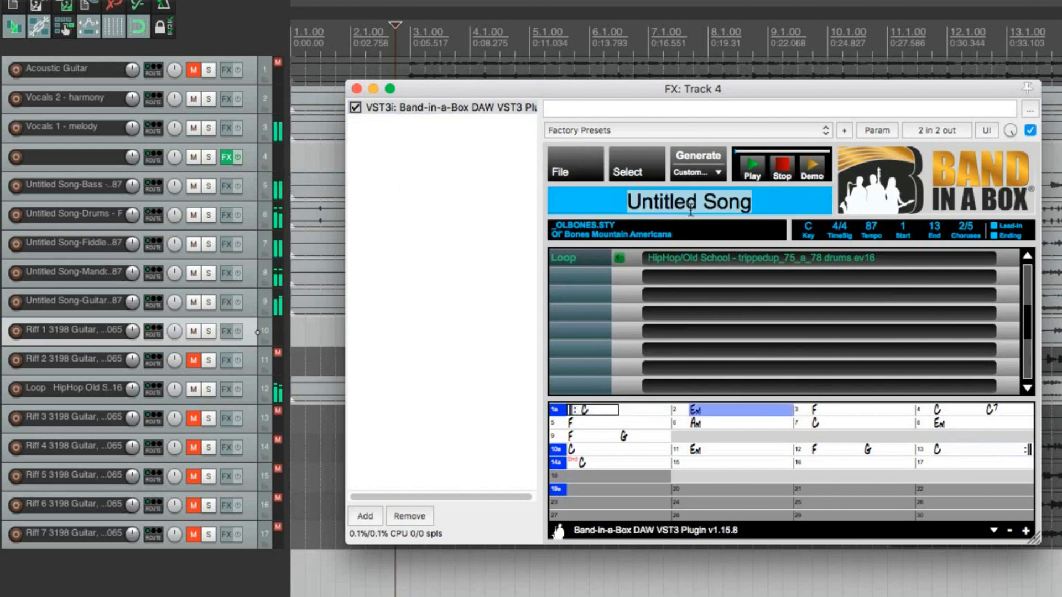
text(OHSh)
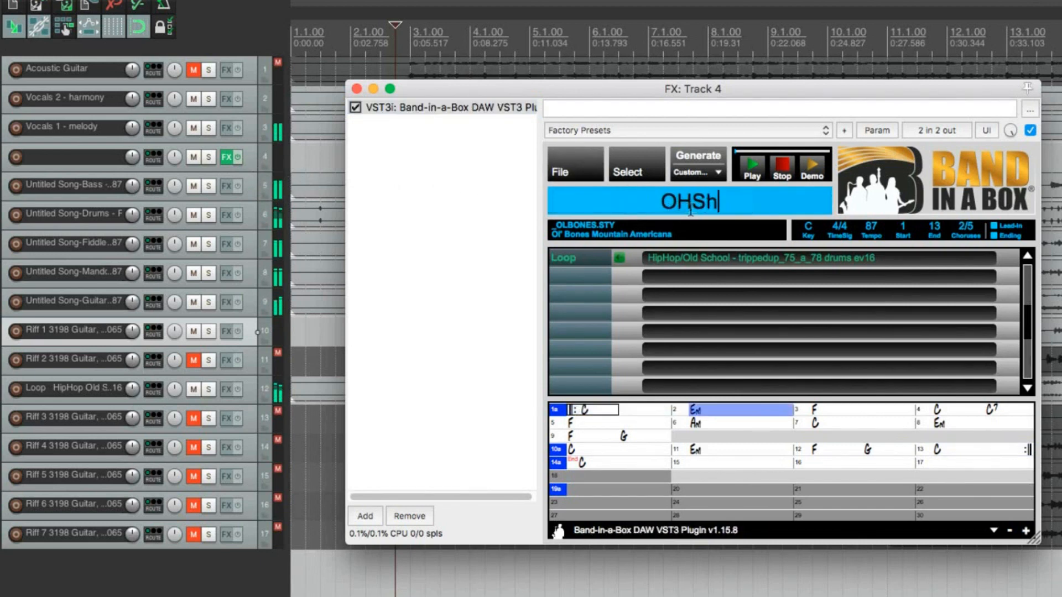
text(enan)
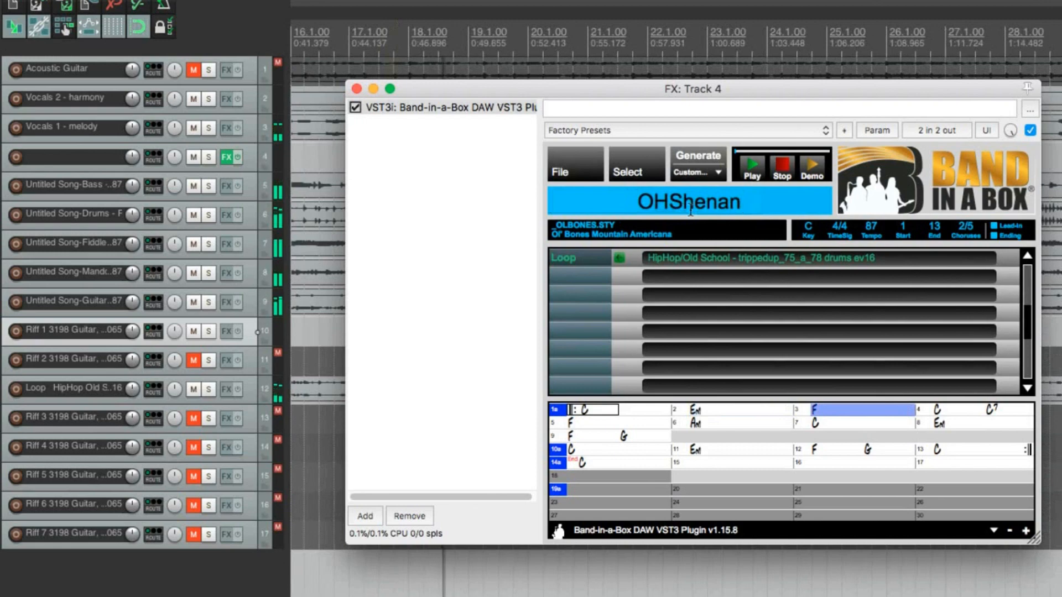
text(doah)
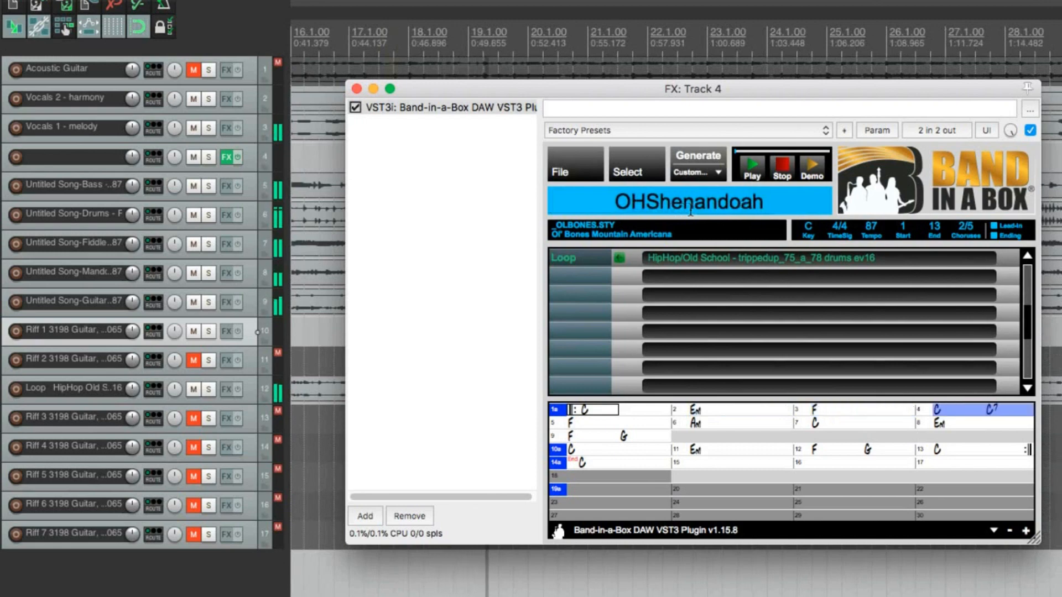
- Save the plugin song under the file name Oh Shenandoah in the MySongs folder
click(570, 170)
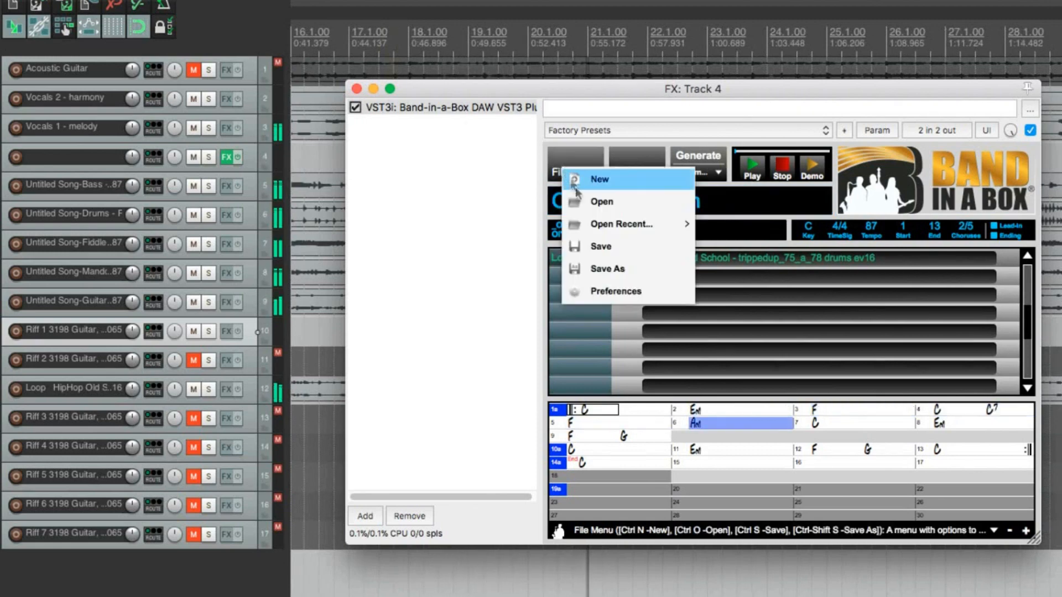
click(608, 269)
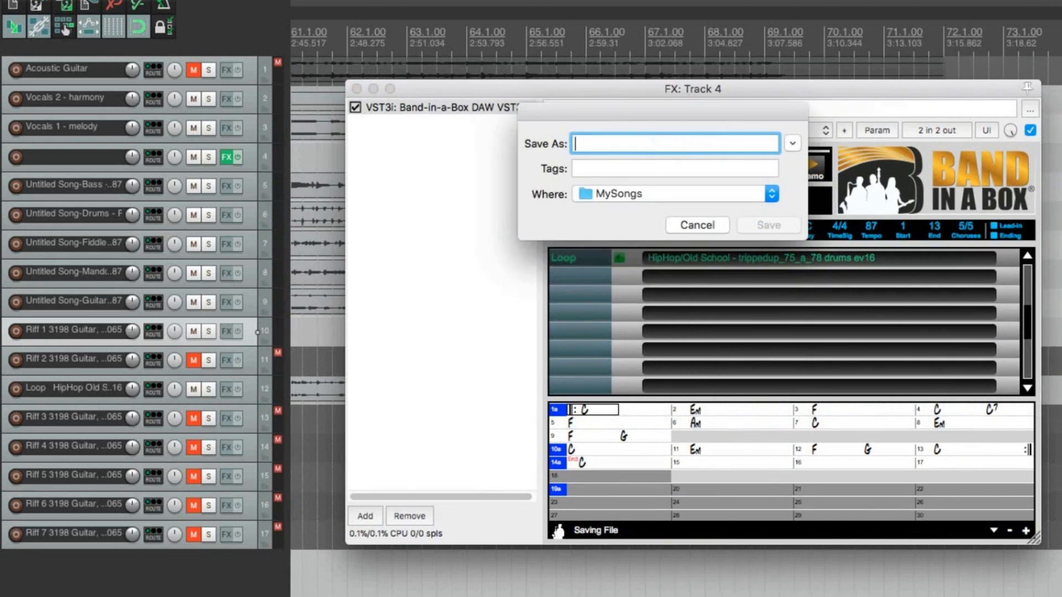
text(Oh Shenandoah)
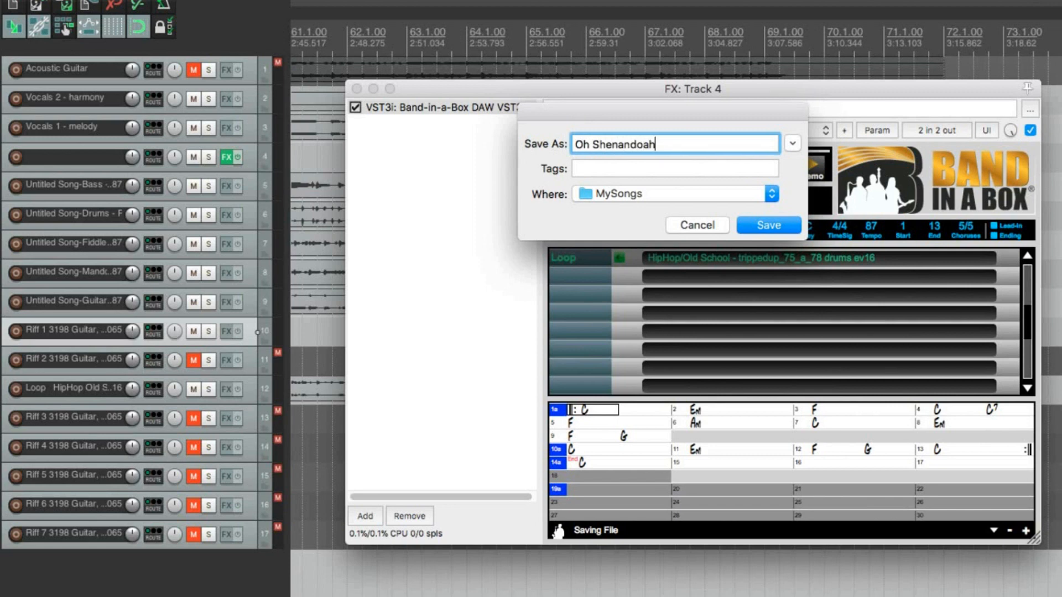
click(766, 226)
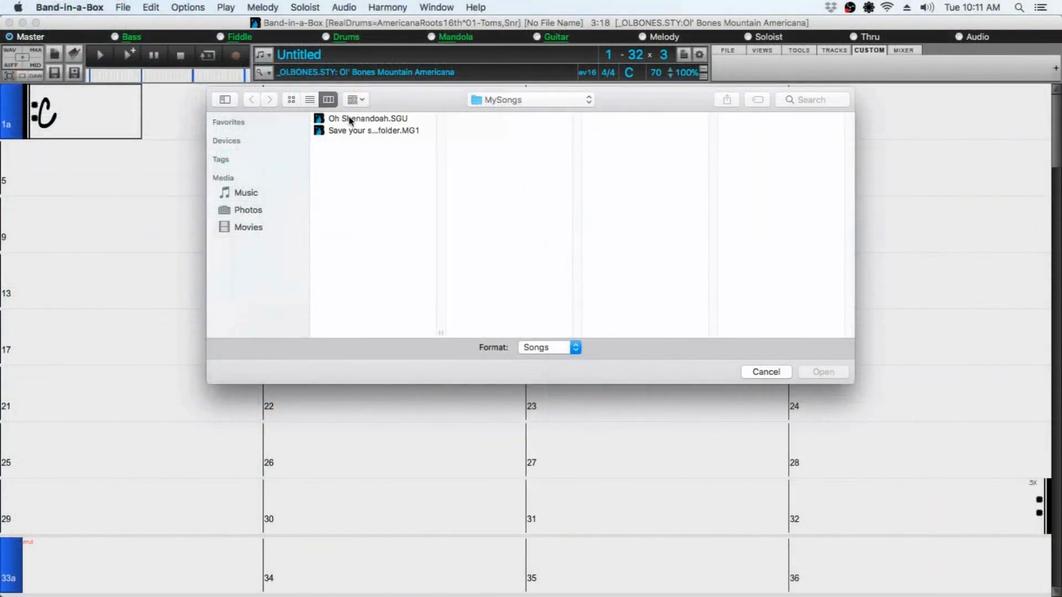
- Open the song file Oh Shenandoah.SGU from the MySongs folder in the standalone Band-in-a-Box program
click(354, 120)
double_click(355, 121)
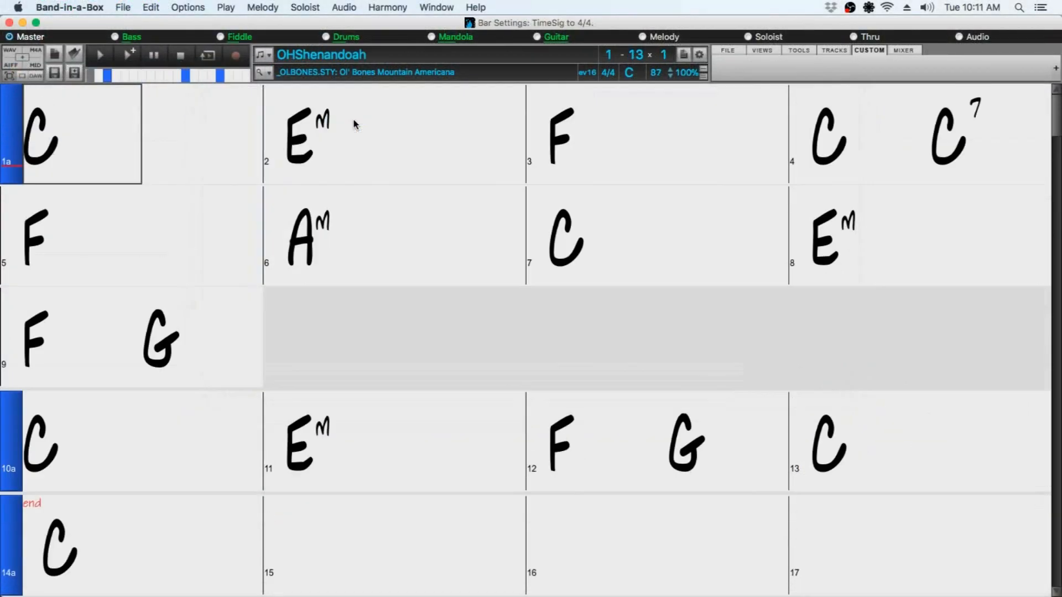